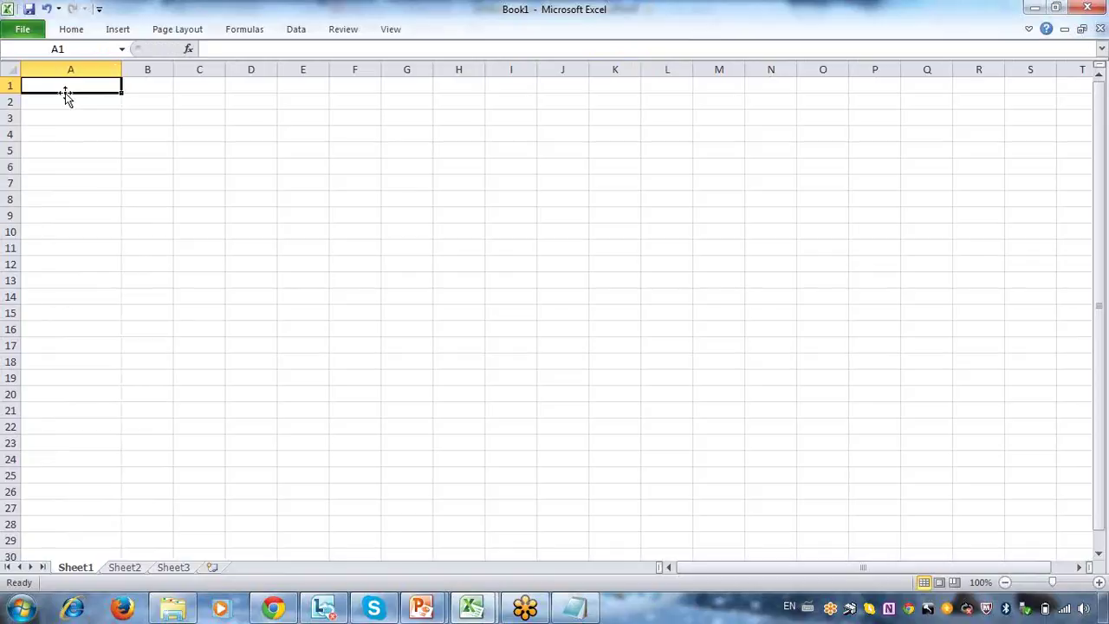
# - Enter 'English' as the heading of column A in cell A1
pyautogui.write('English')
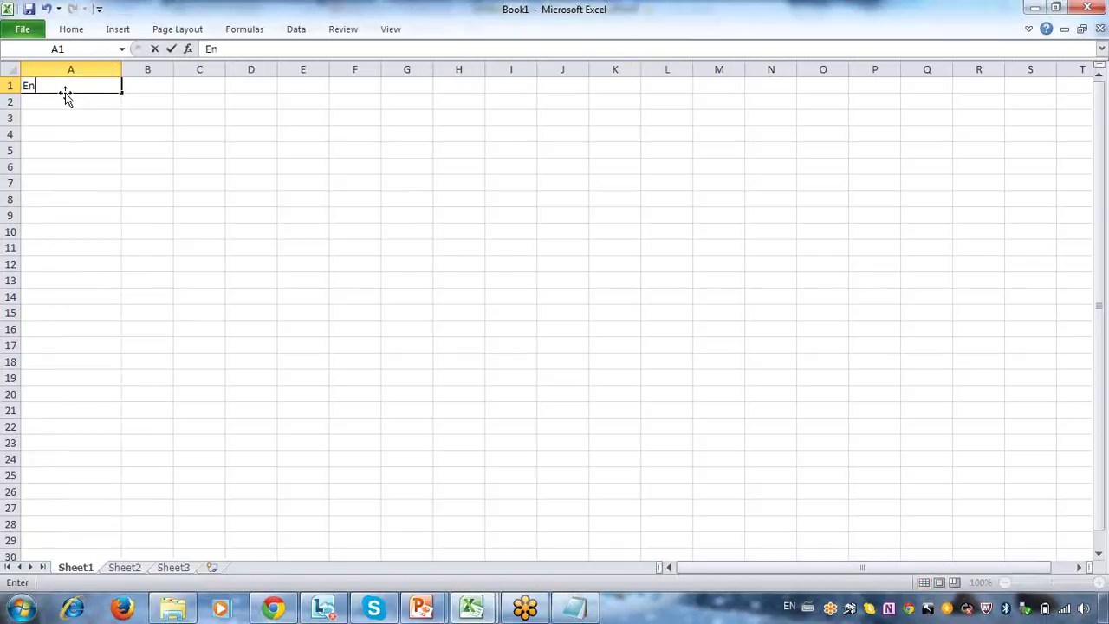
pyautogui.click(96, 166)
pyautogui.click(153, 86)
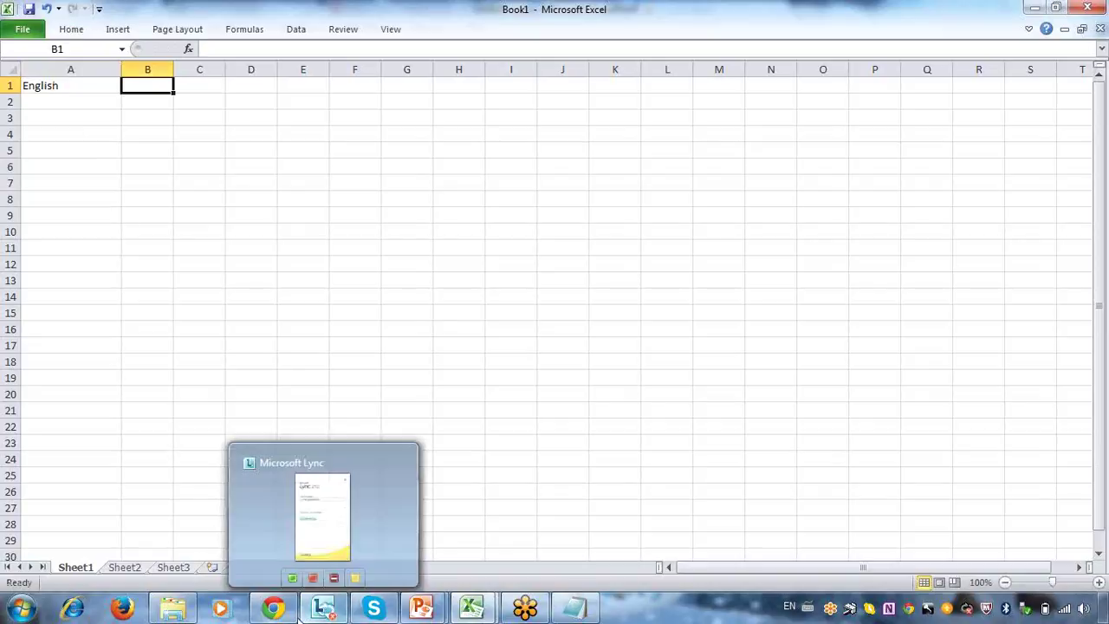
# - Load google.com in a new Chrome tab and switch the page to Telugu (తెలుగు)
pyautogui.click(273, 608)
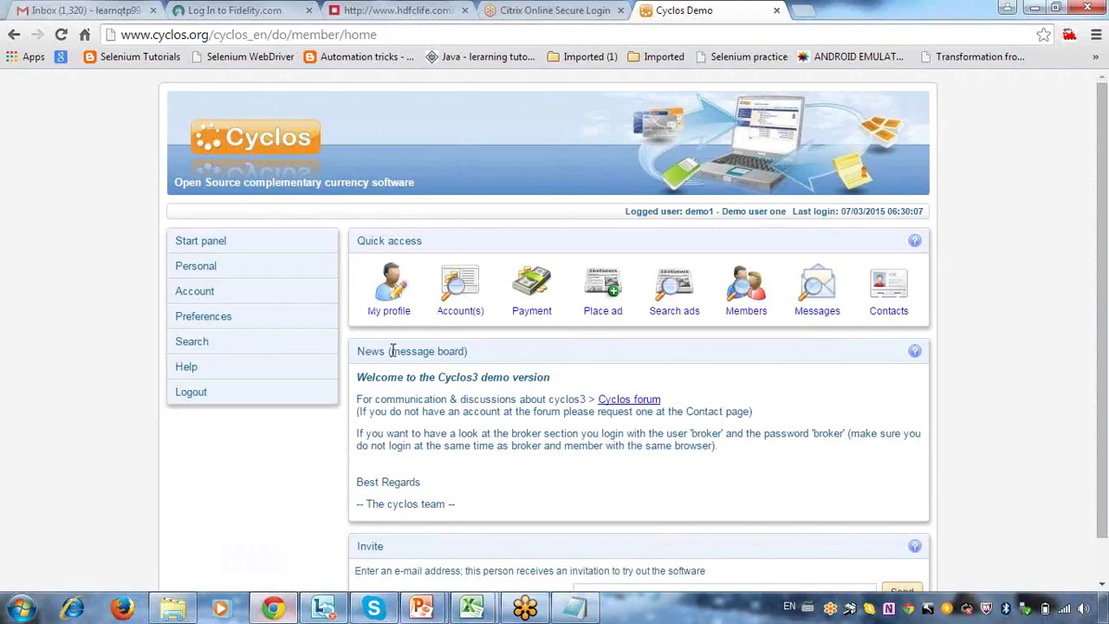
pyautogui.click(803, 11)
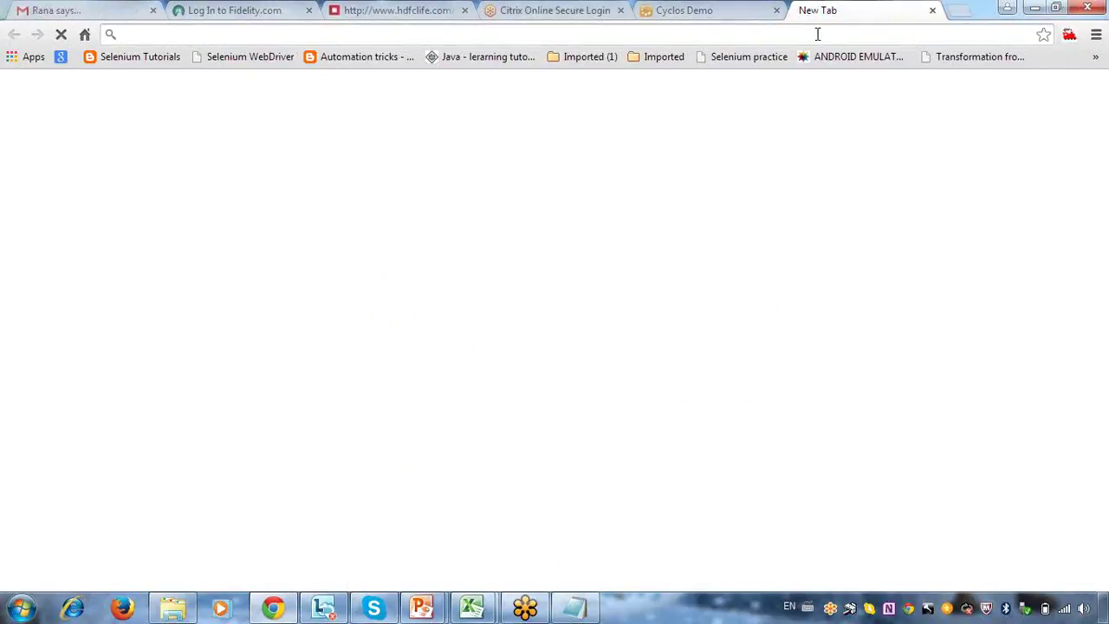
pyautogui.write('googl')
pyautogui.press('Return')
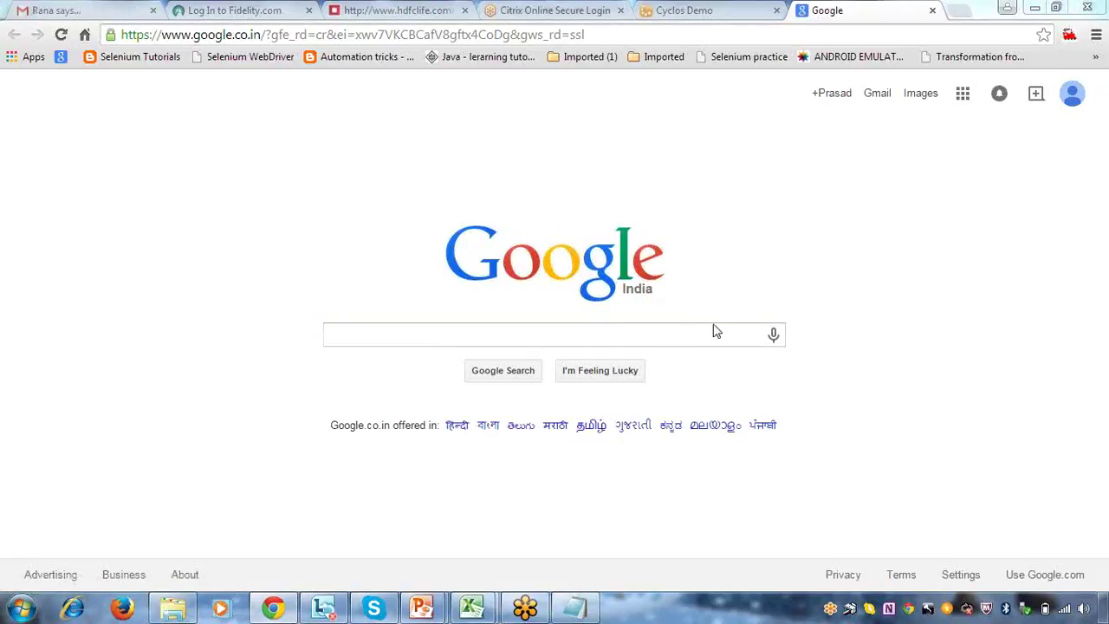
pyautogui.click(516, 426)
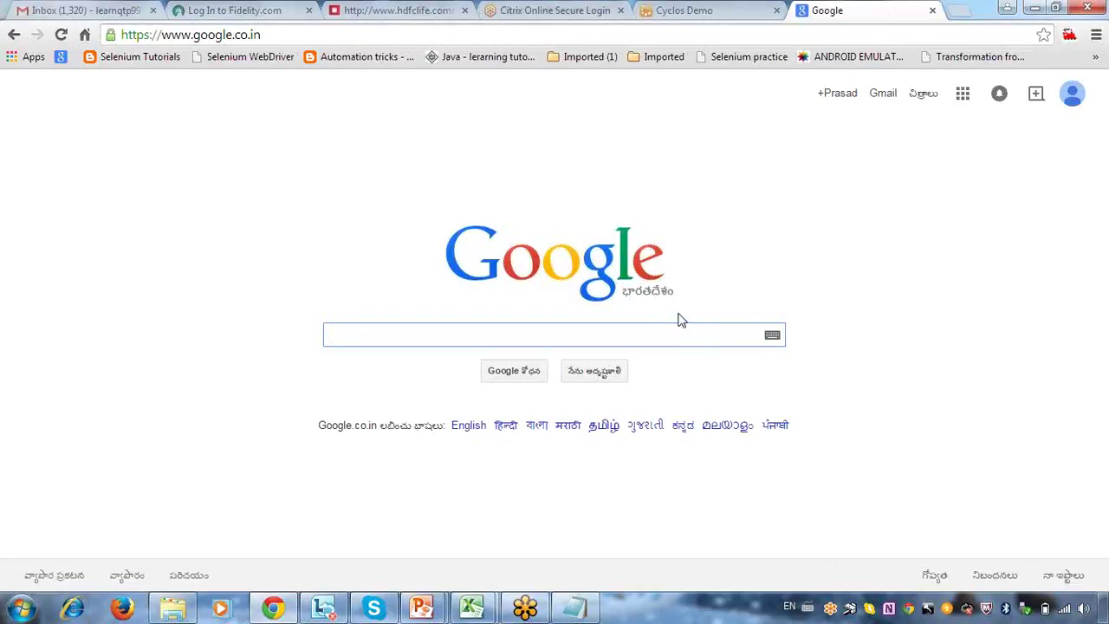
# - Select the Telugu word భారతదేశం under the Google logo and return to the Book1 workbook
pyautogui.moveTo(681, 293); pyautogui.dragTo(621, 294)
pyautogui.click(711, 305)
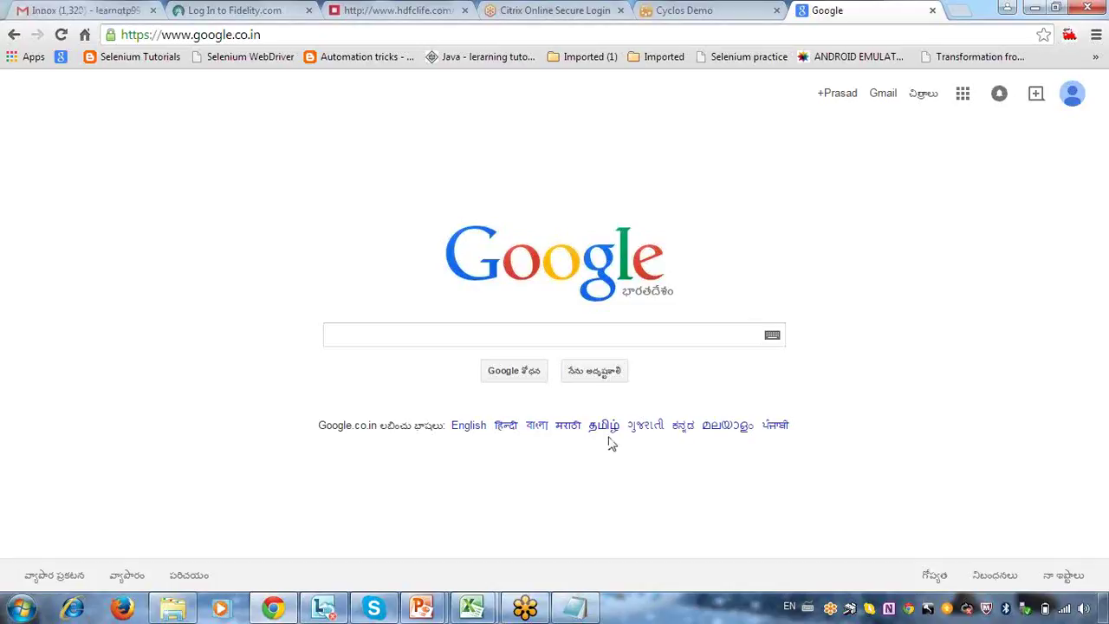
pyautogui.moveTo(678, 292); pyautogui.dragTo(624, 294)
pyautogui.hotkey('ctrl', 'c')
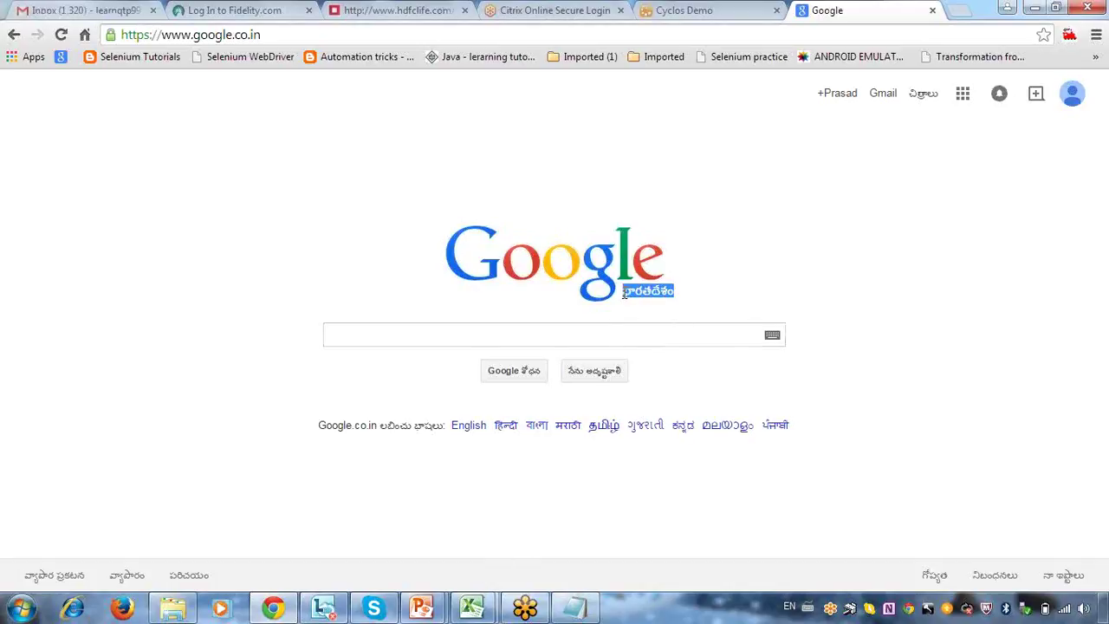
pyautogui.click(472, 607)
pyautogui.click(560, 525)
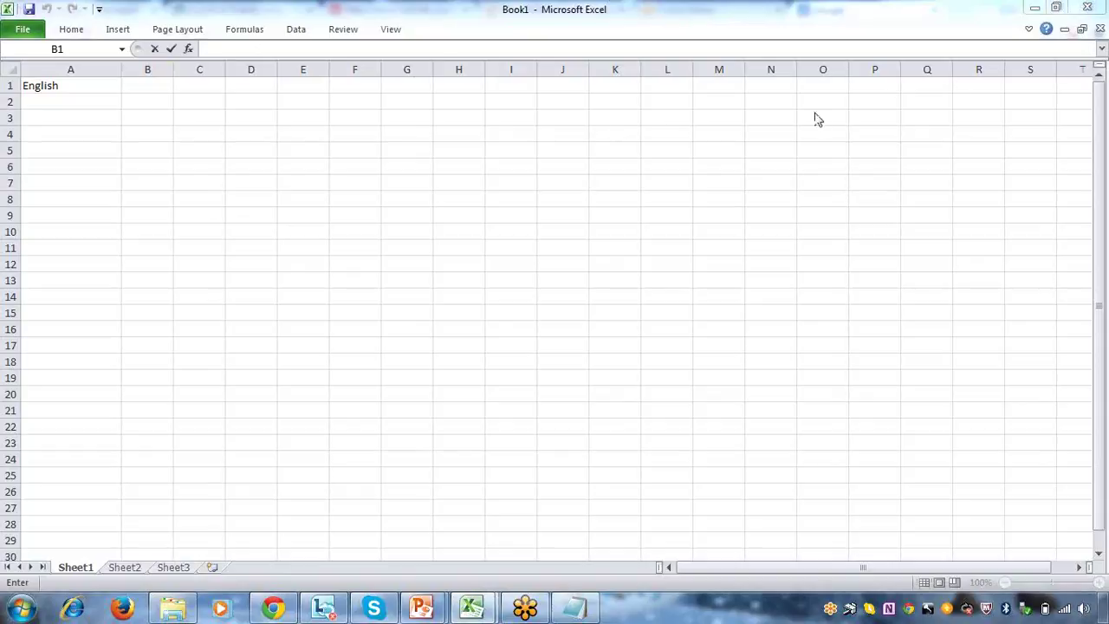
# - Add headings 'Telugu Expected' in B1 and 'Telugu Actual' in C1, widening both columns to fit
pyautogui.click(139, 82)
pyautogui.write('Telugu Expected')
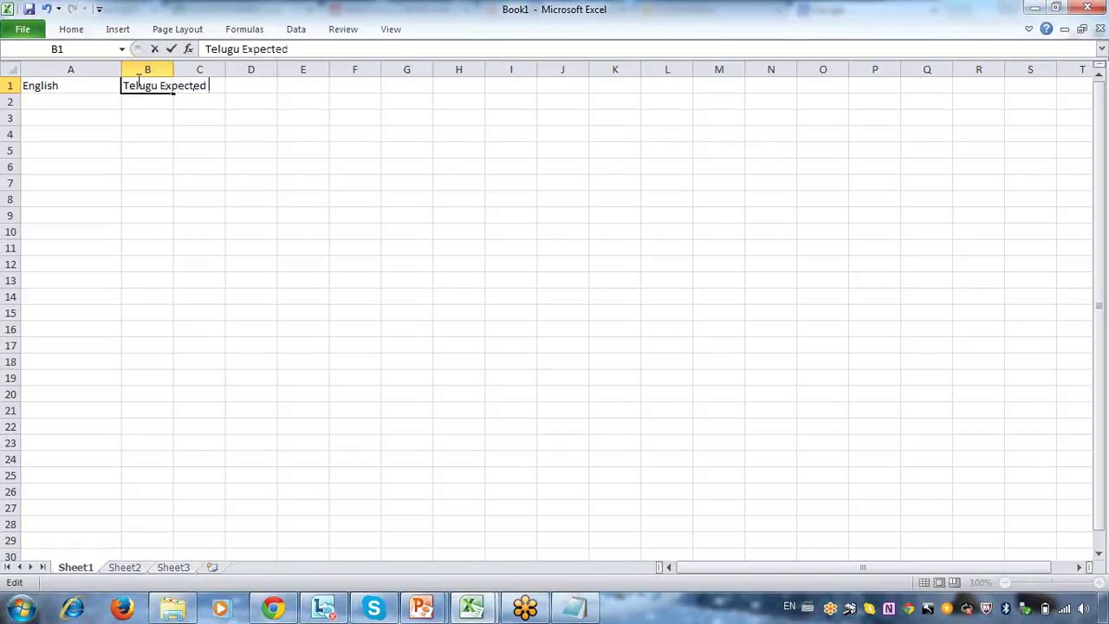
pyautogui.click(153, 164)
pyautogui.moveTo(174, 69); pyautogui.dragTo(211, 76)
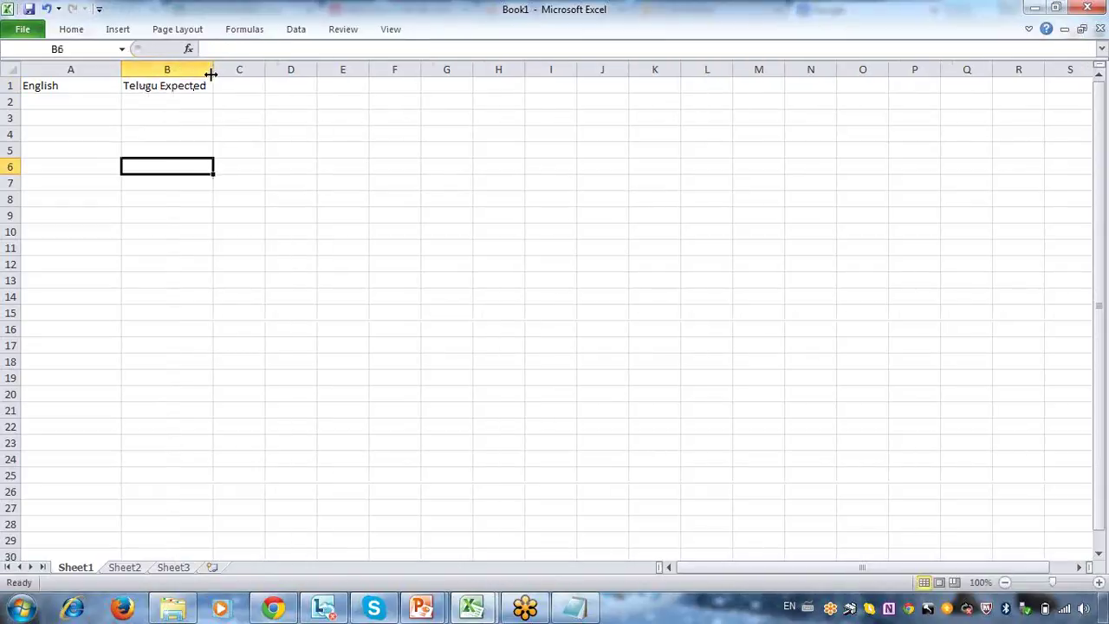
pyautogui.click(230, 84)
pyautogui.write('Telu')
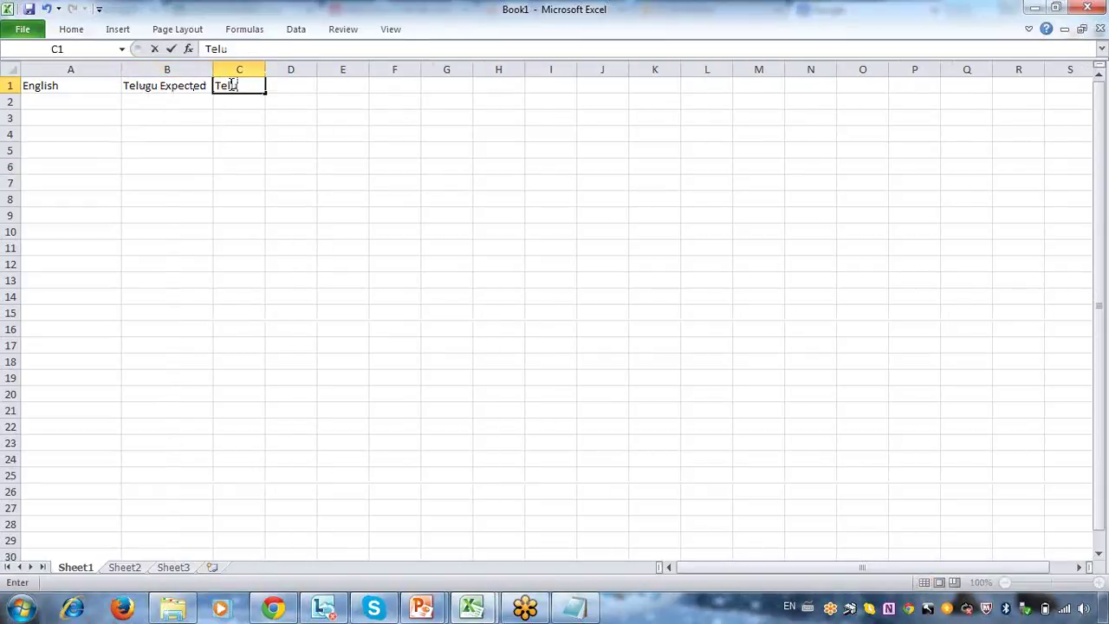
pyautogui.write('gu Actual')
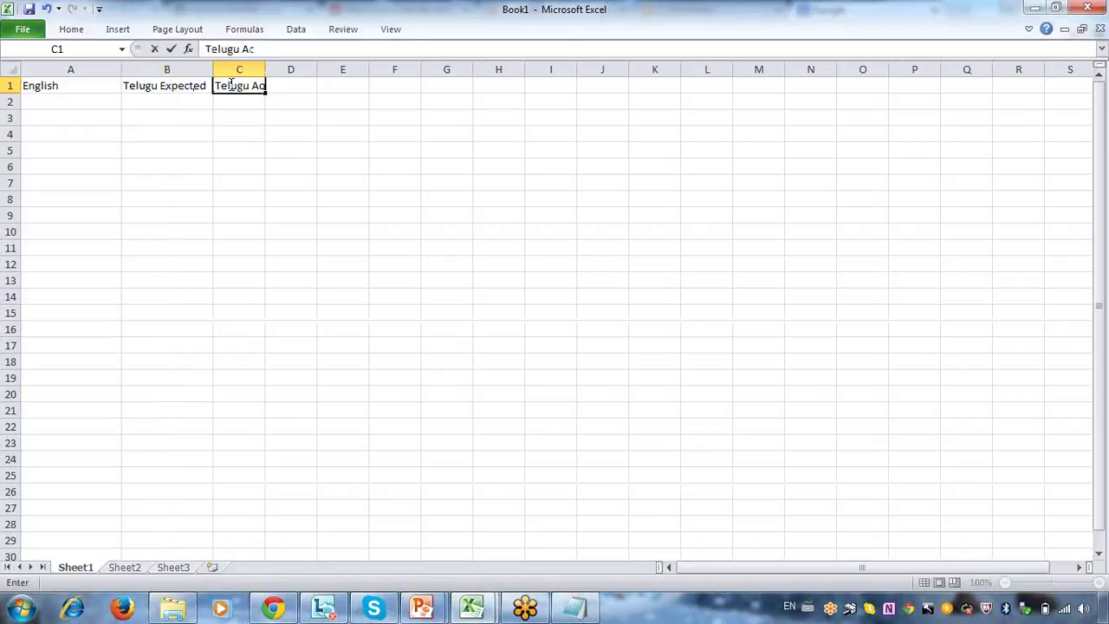
pyautogui.click(226, 178)
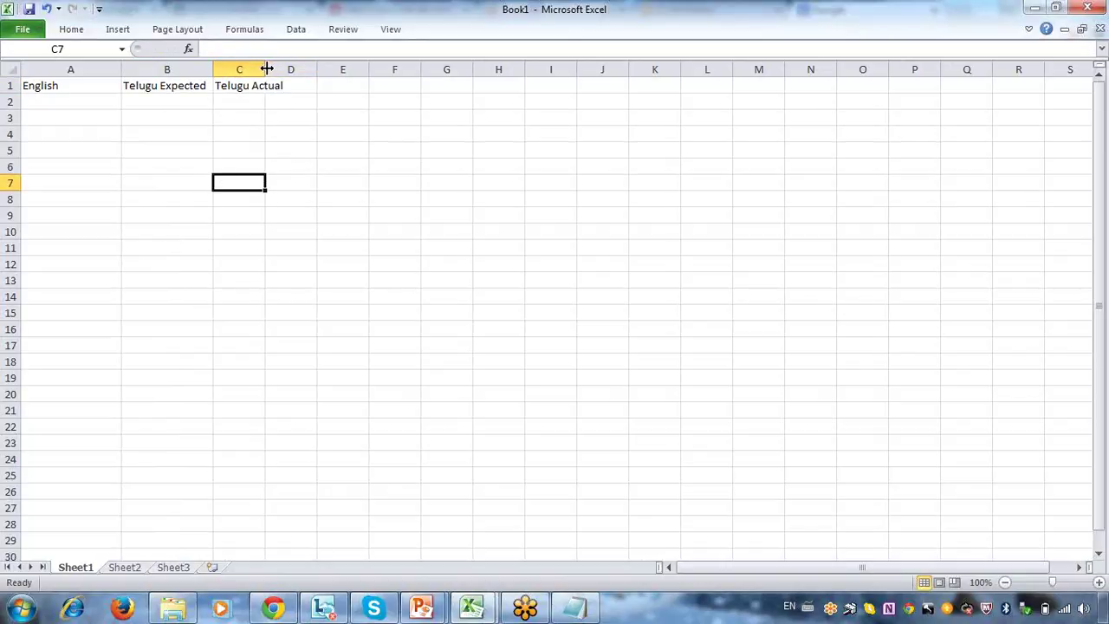
pyautogui.doubleClick(265, 69)
# - Enter 'India' in cell A2
pyautogui.click(54, 101)
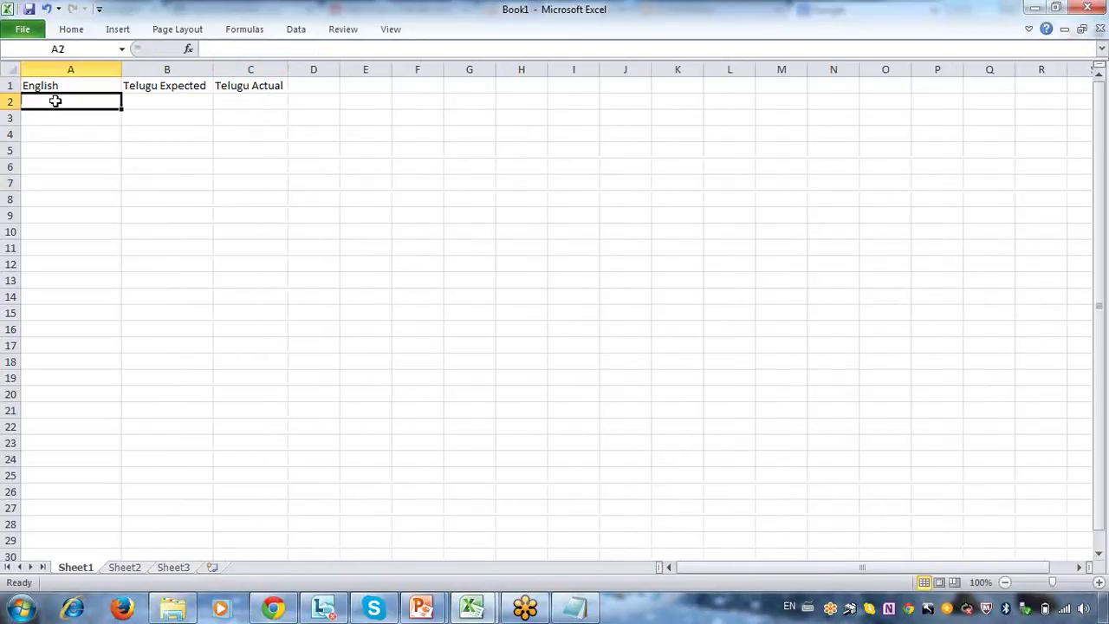
pyautogui.write('India')
pyautogui.click(115, 153)
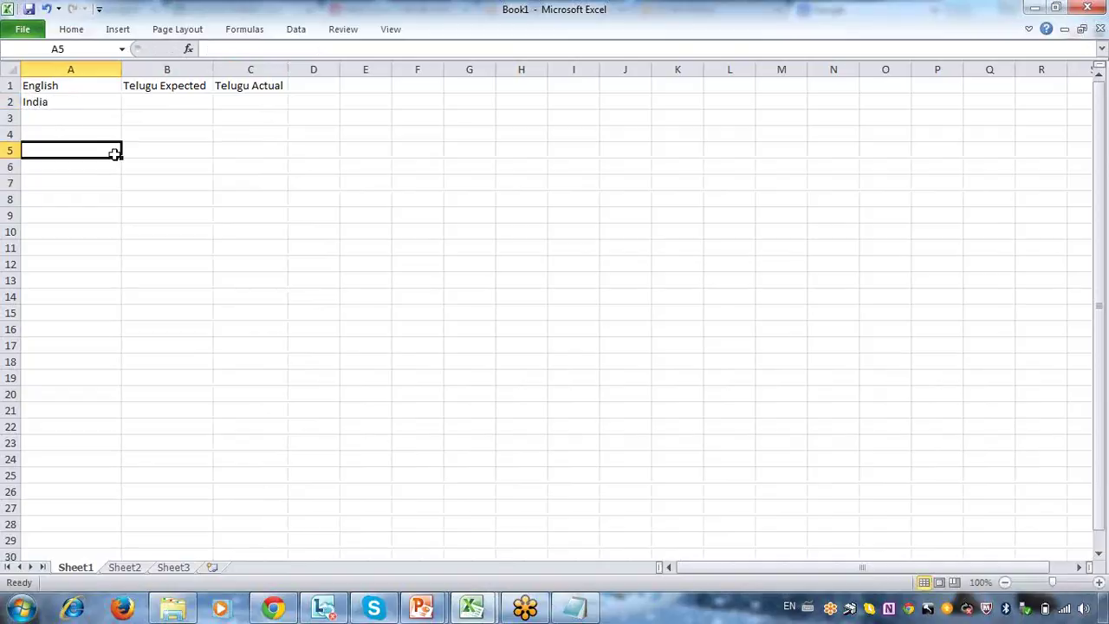
# - Paste the Telugu word భారతదేశం into B2 and select columns A and B
pyautogui.click(178, 103)
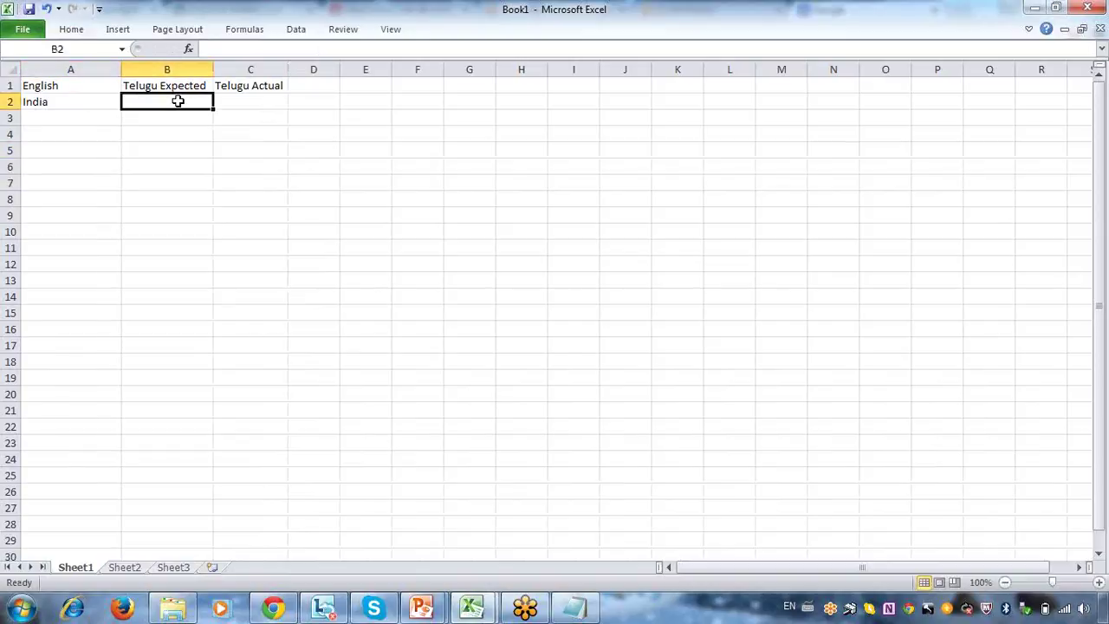
pyautogui.doubleClick(178, 102)
pyautogui.hotkey('ctrl', 'v')
pyautogui.click(208, 140)
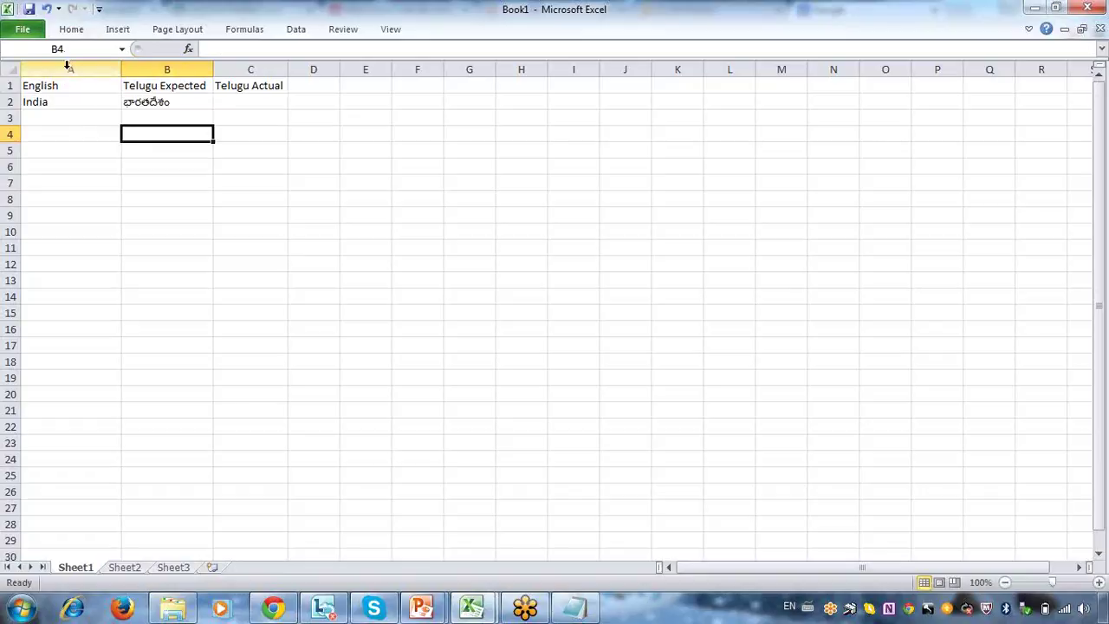
pyautogui.moveTo(68, 66); pyautogui.dragTo(143, 76)
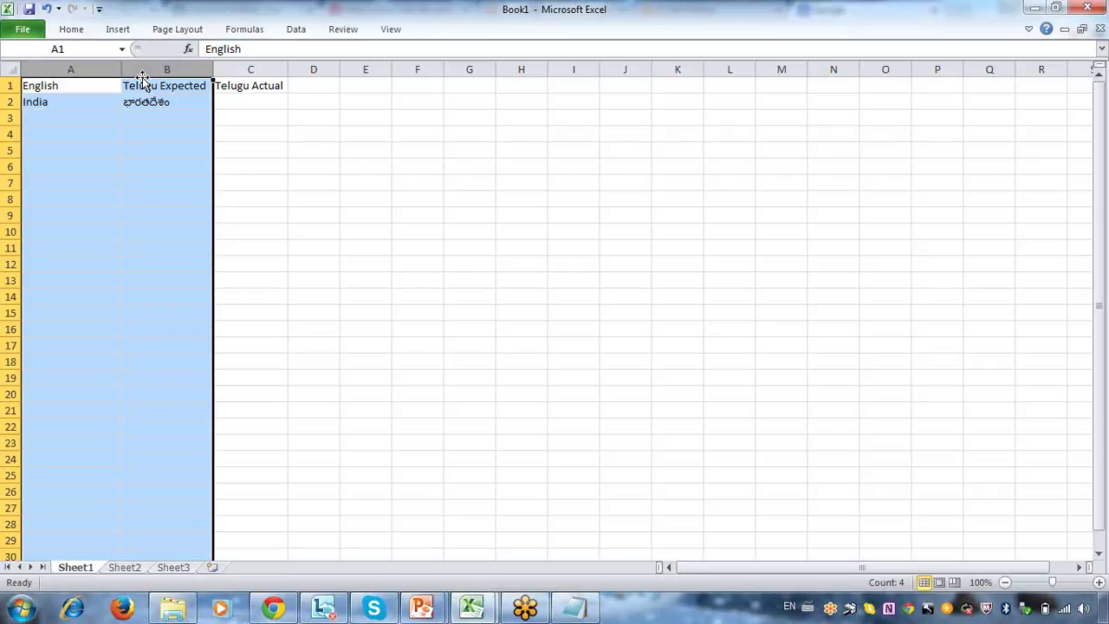
pyautogui.click(218, 90)
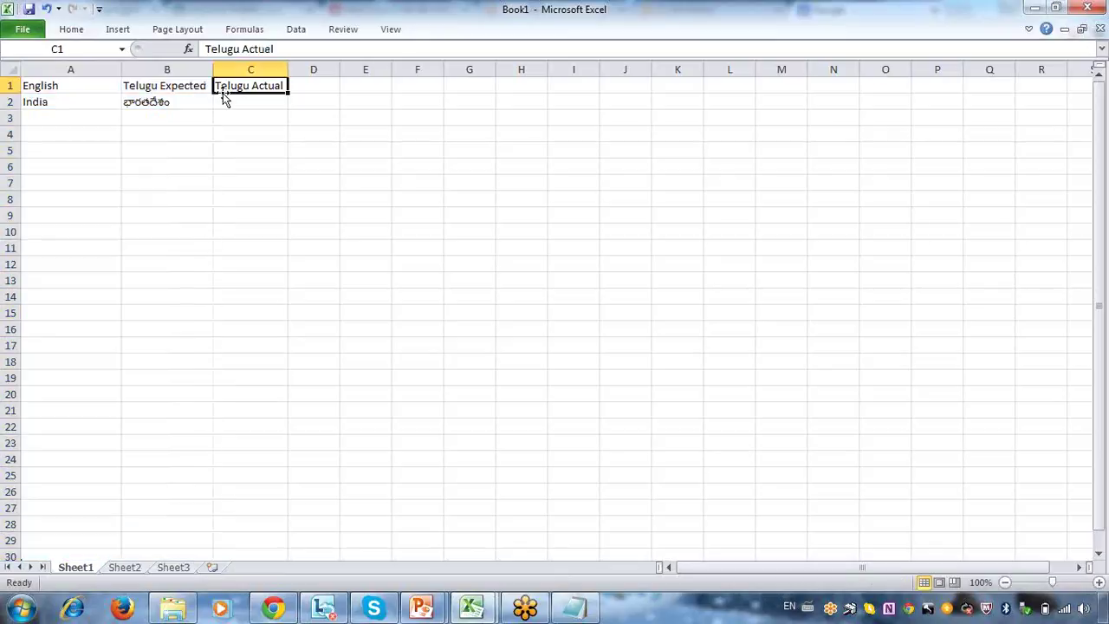
pyautogui.click(273, 609)
pyautogui.click(718, 307)
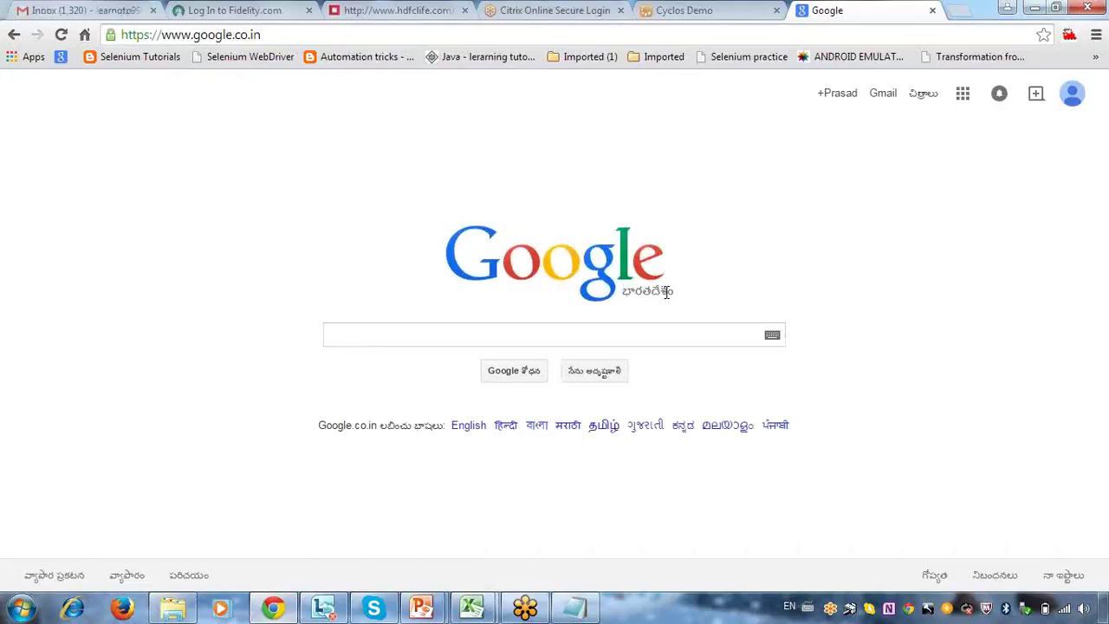
pyautogui.moveTo(680, 300); pyautogui.dragTo(622, 293)
pyautogui.hotkey('ctrl', 'c')
pyautogui.click(480, 594)
pyautogui.click(550, 527)
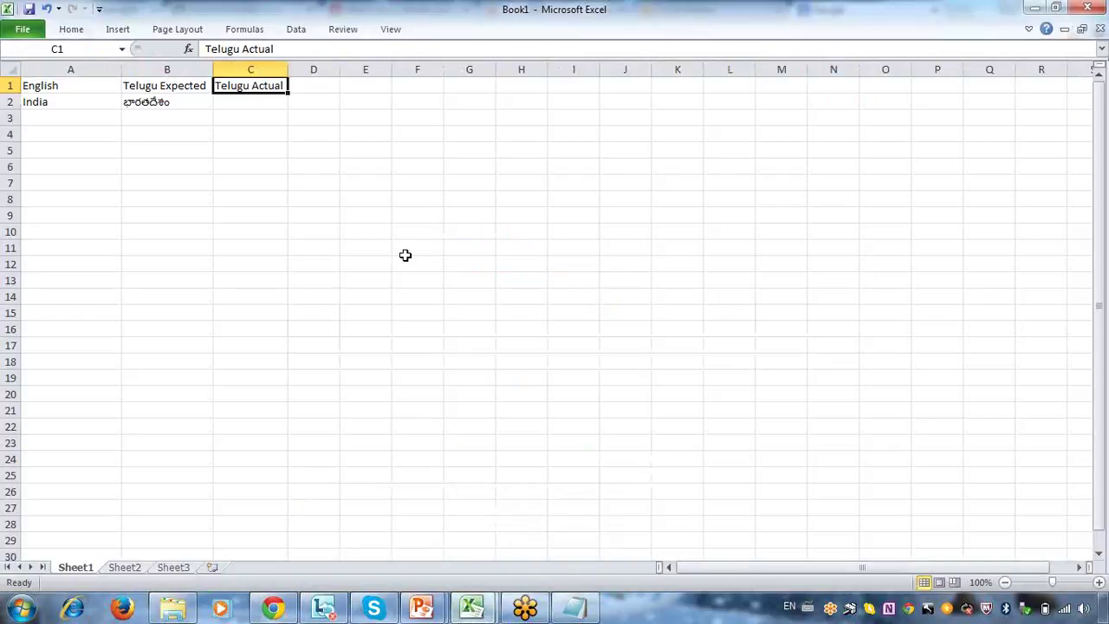
# - Paste the Telugu word into C2 and add the heading 'status' in D1
pyautogui.doubleClick(264, 106)
pyautogui.hotkey('ctrl', 'v')
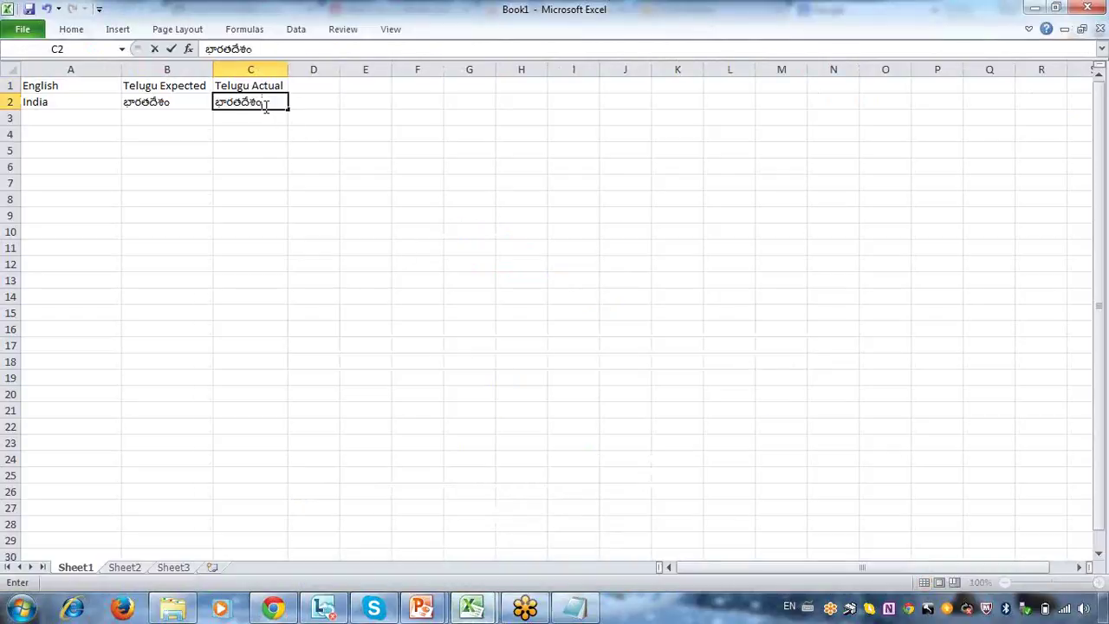
pyautogui.press('Return')
pyautogui.click(317, 87)
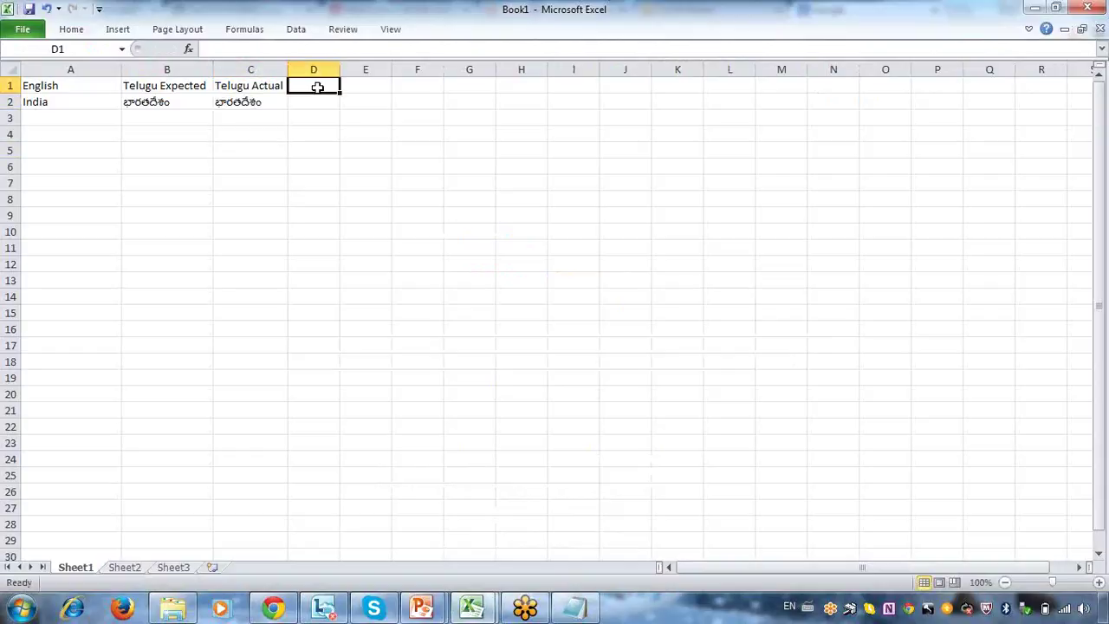
pyautogui.write('status')
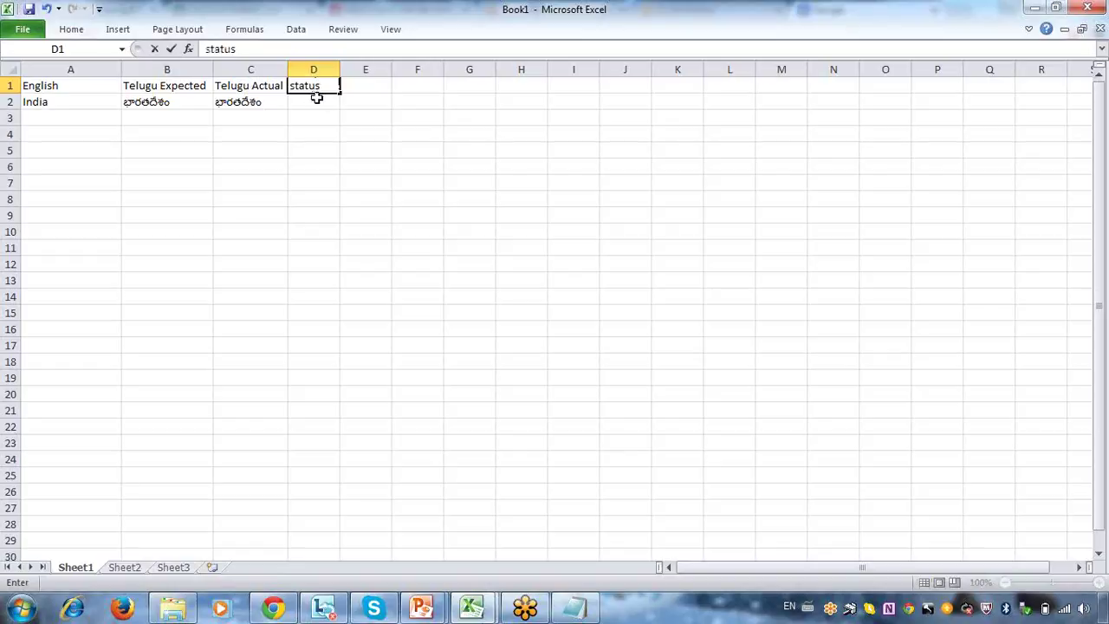
pyautogui.press('Return')
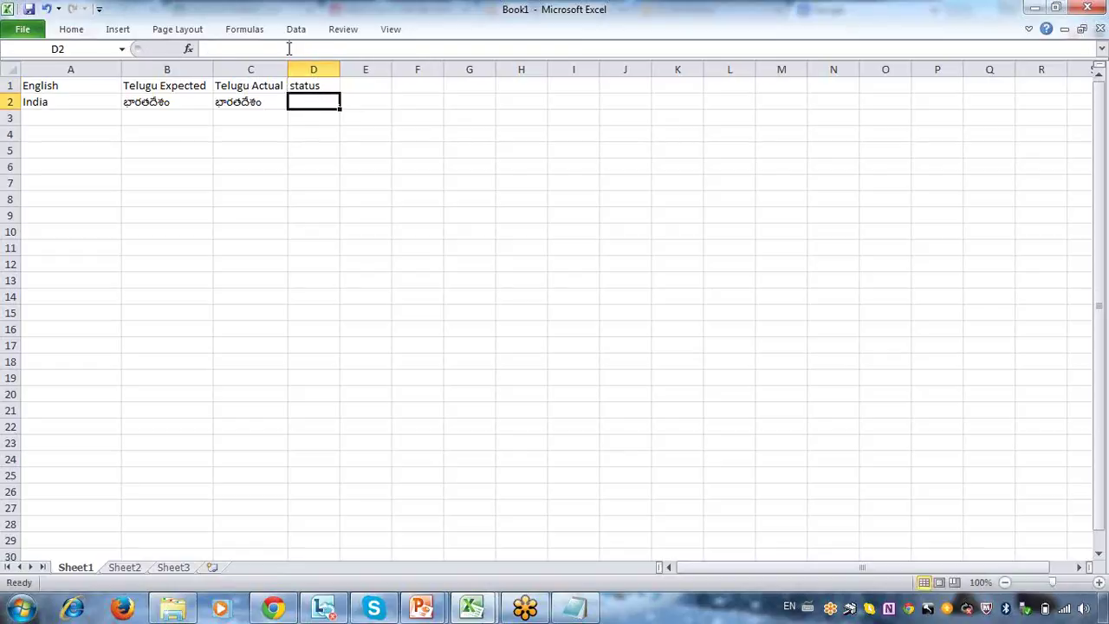
# - Start an =EXACT formula in D2 via the formula bar
pyautogui.click(288, 48)
pyautogui.write('=')
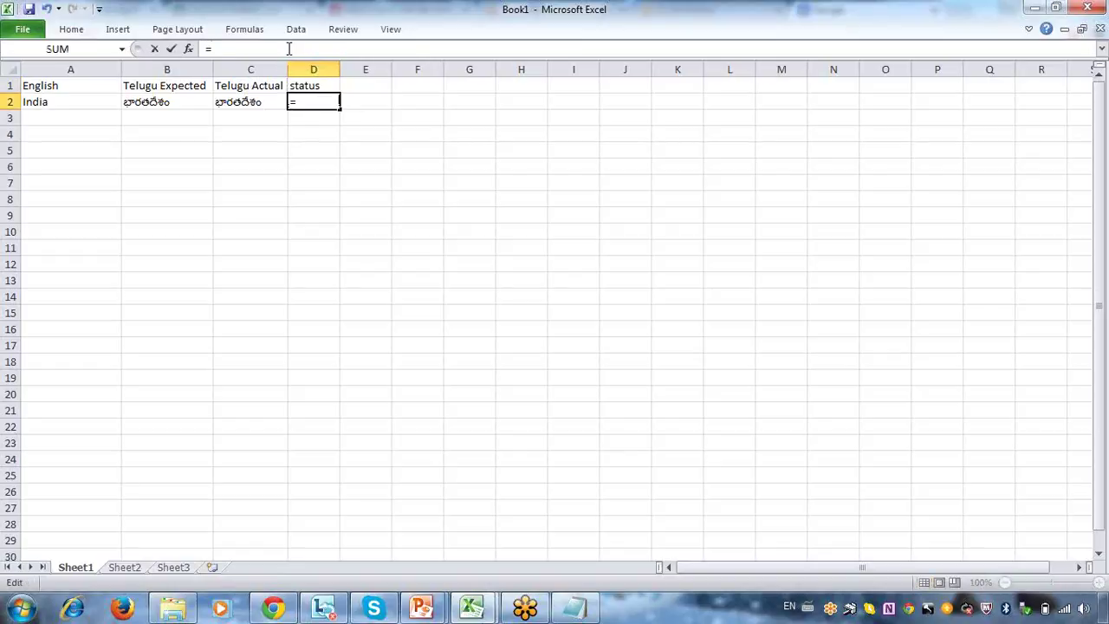
pyautogui.write('exa')
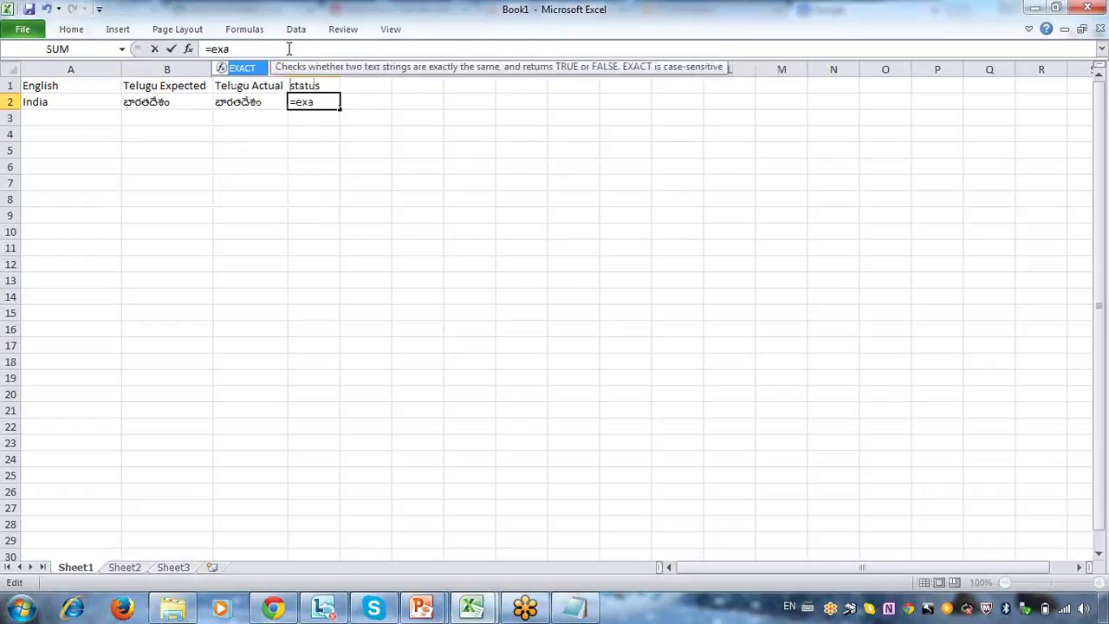
pyautogui.write('ct')
pyautogui.click(150, 102)
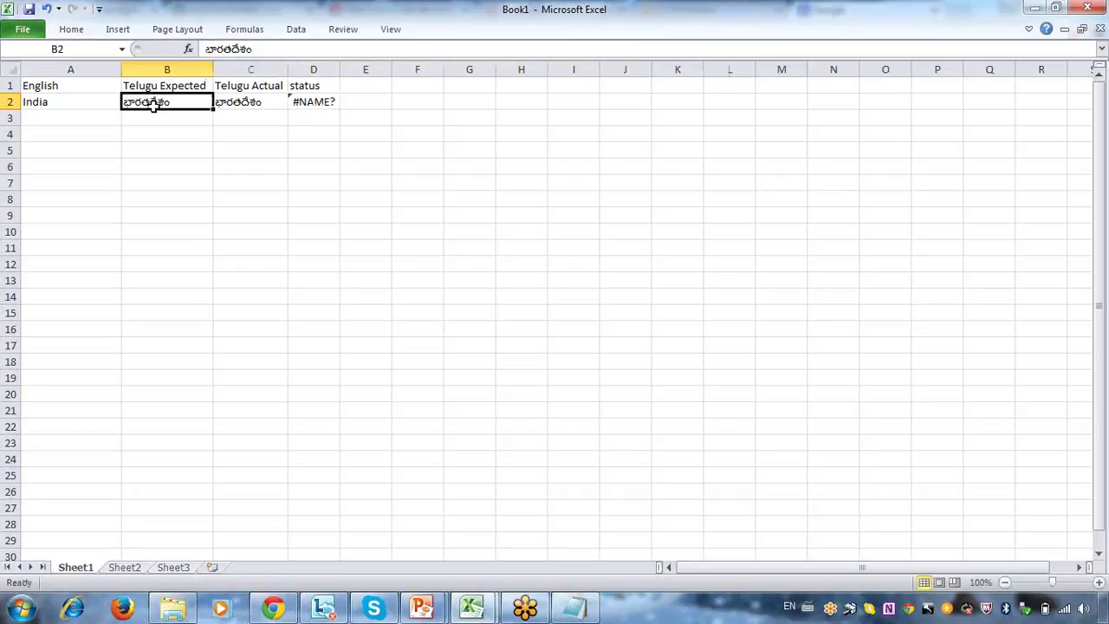
pyautogui.hotkey('ctrl', 'z')
pyautogui.write('=e')
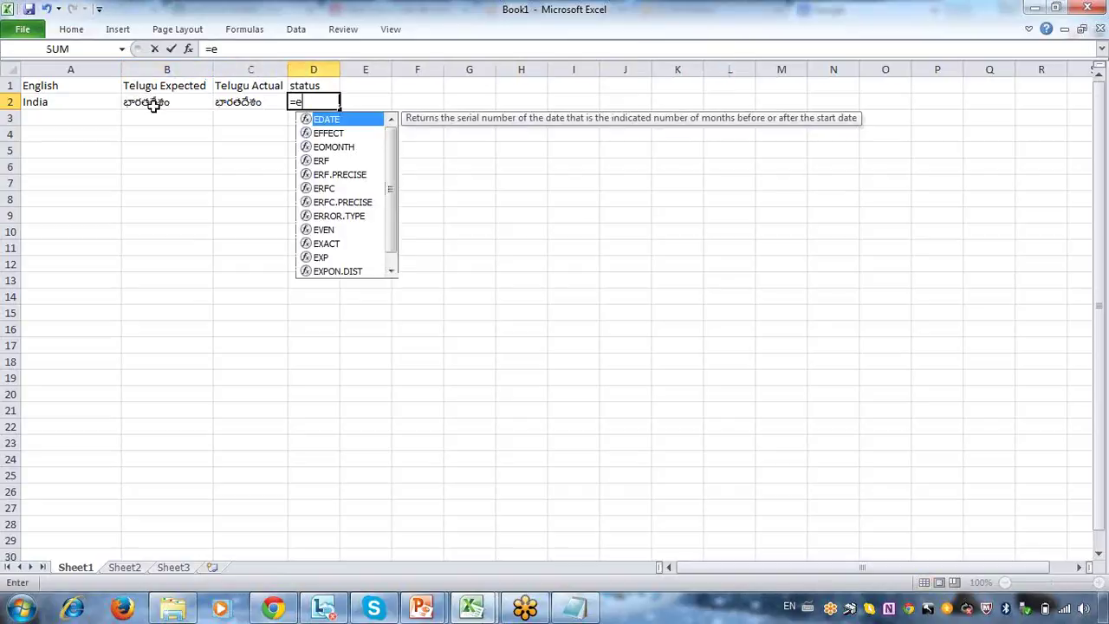
pyautogui.write('xa')
pyautogui.press('Return')
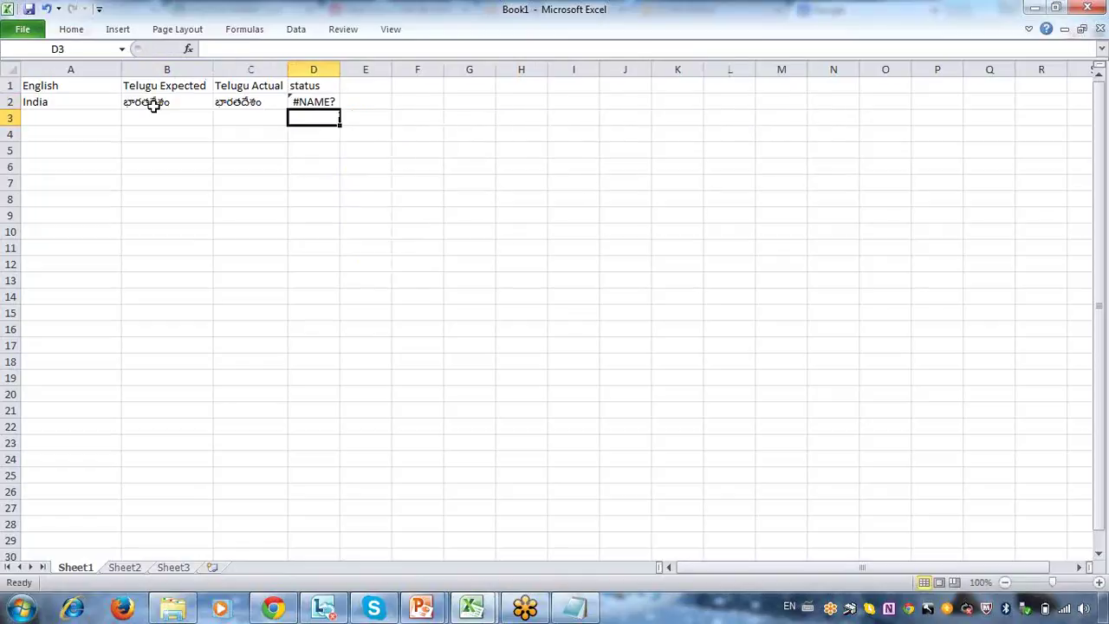
# - Fix D2's #NAME? error by completing the formula =EXACT(B2,C2)
pyautogui.click(310, 88)
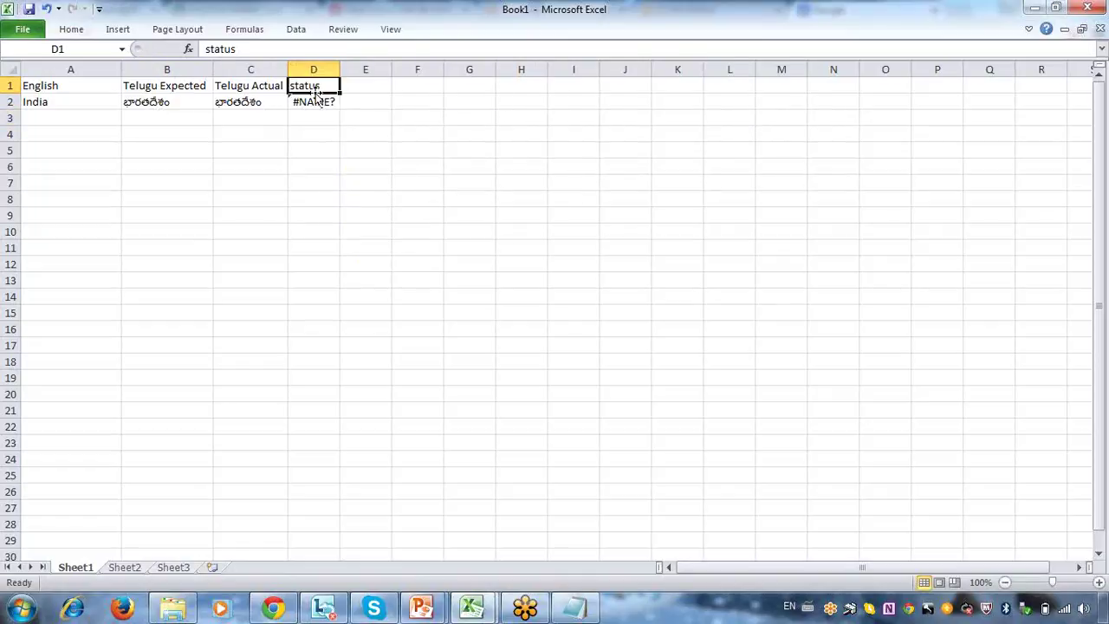
pyautogui.press('Down')
pyautogui.press('Down')
pyautogui.click(308, 103)
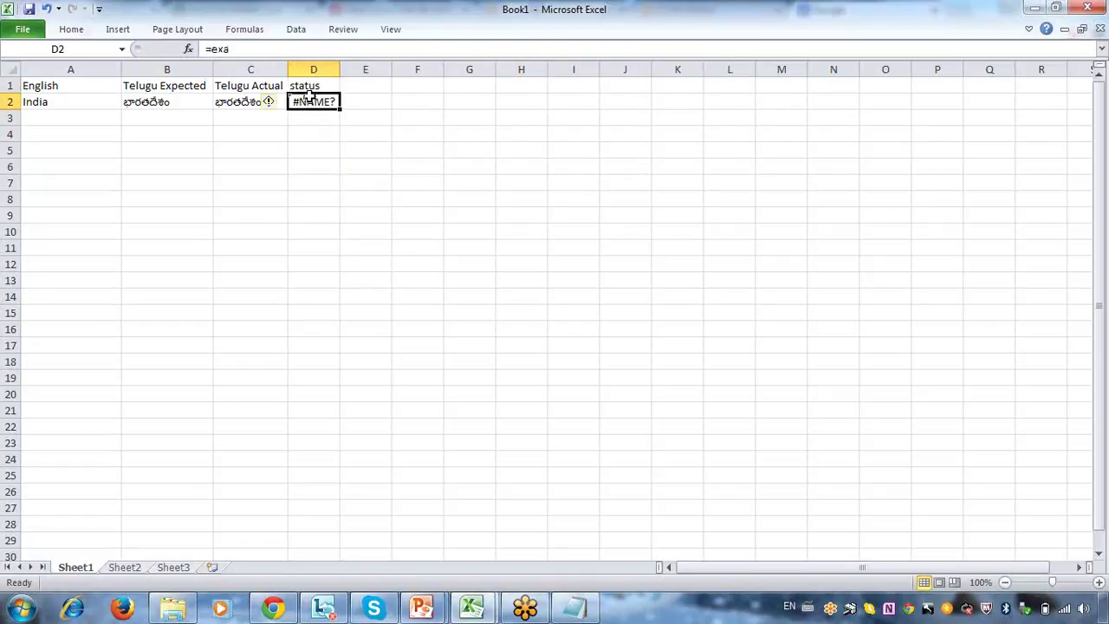
pyautogui.click(292, 47)
pyautogui.write('ct(')
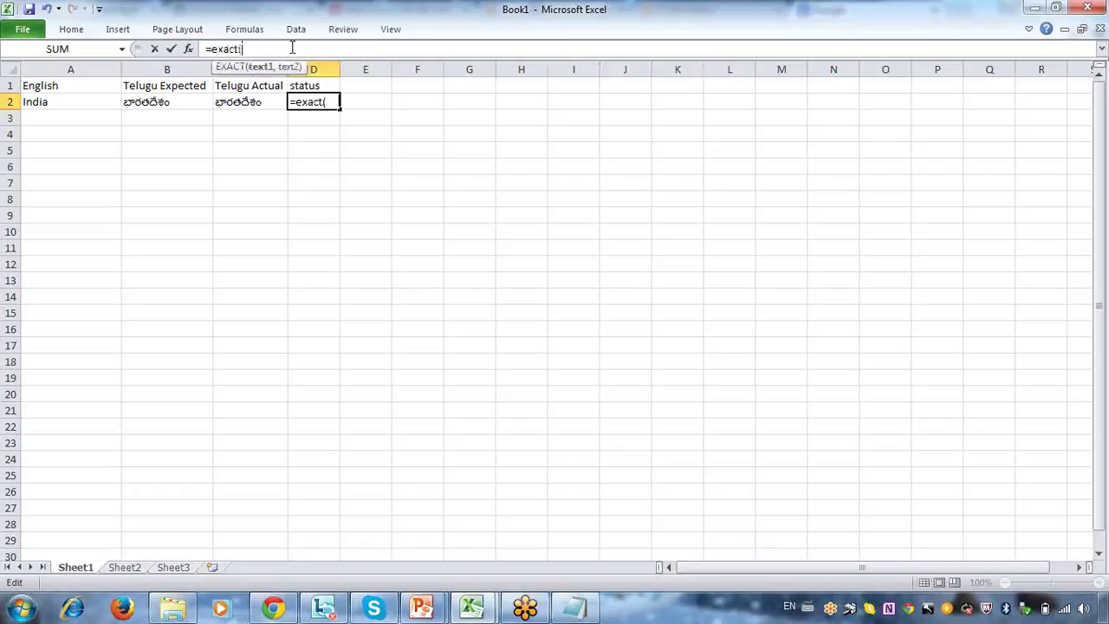
pyautogui.click(167, 101)
pyautogui.write(',')
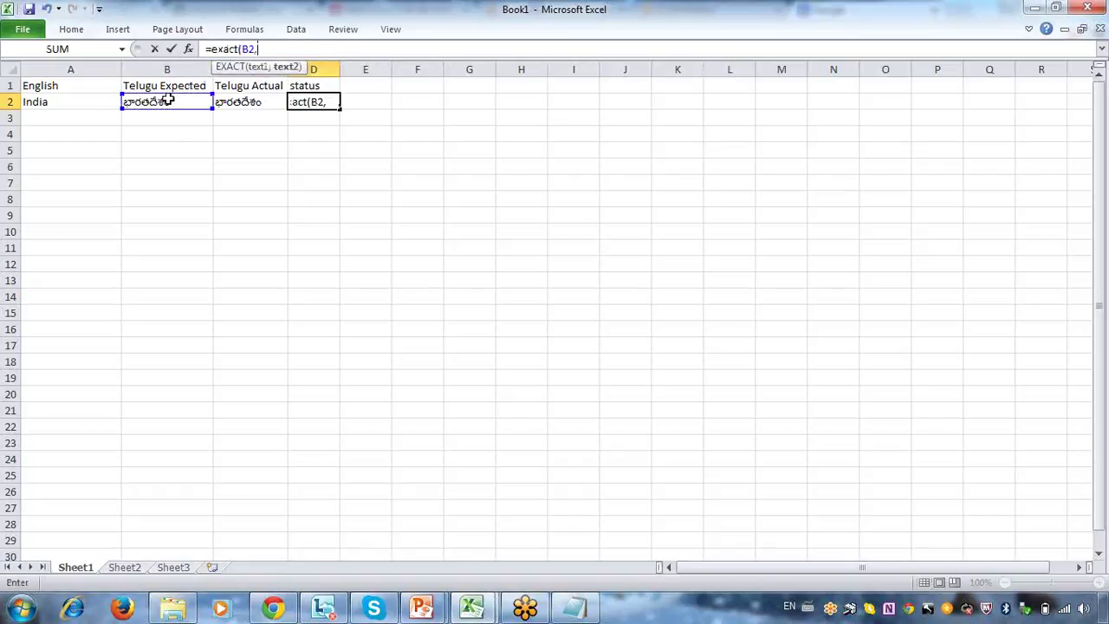
pyautogui.click(234, 101)
pyautogui.write(')')
pyautogui.press('Return')
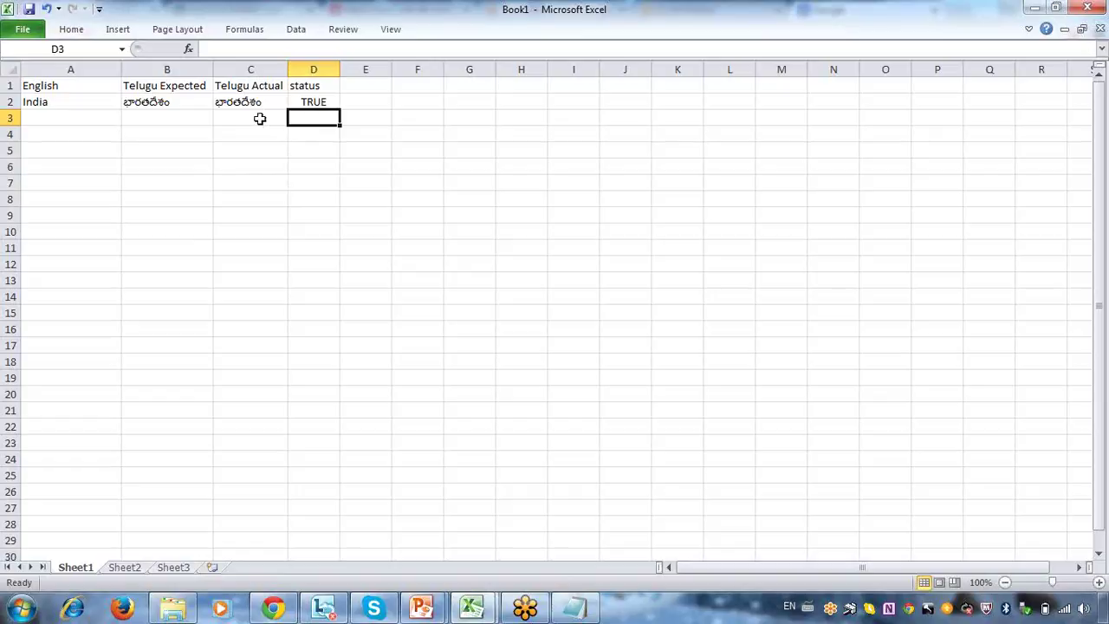
# - Check B2, C2 and D2's formula, then alter C2's Telugu text so the status shows FALSE
pyautogui.click(209, 105)
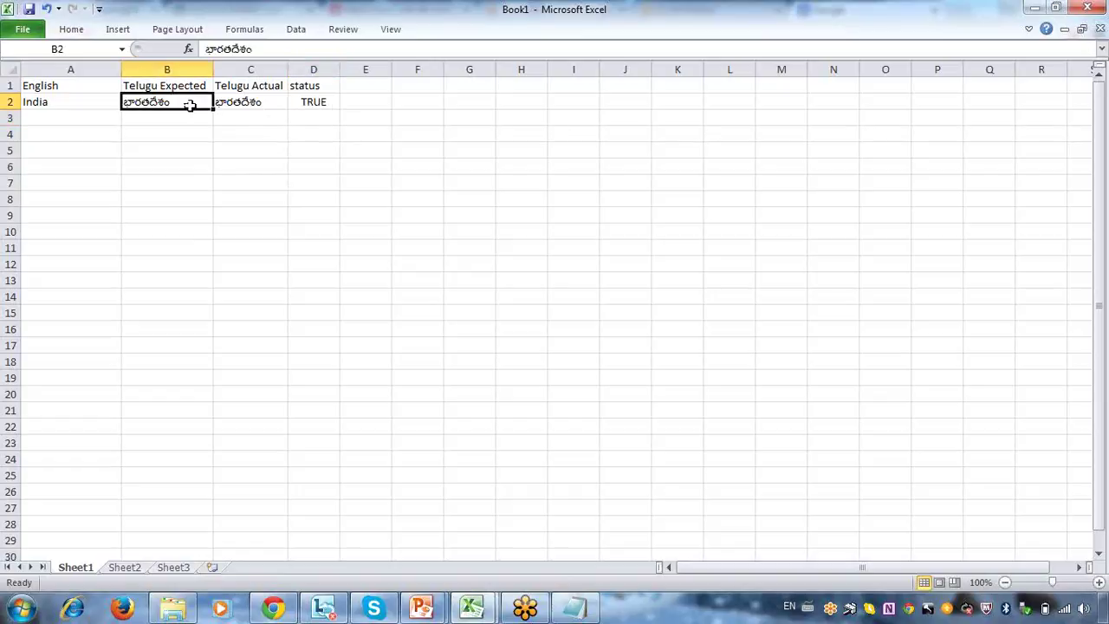
pyautogui.click(271, 102)
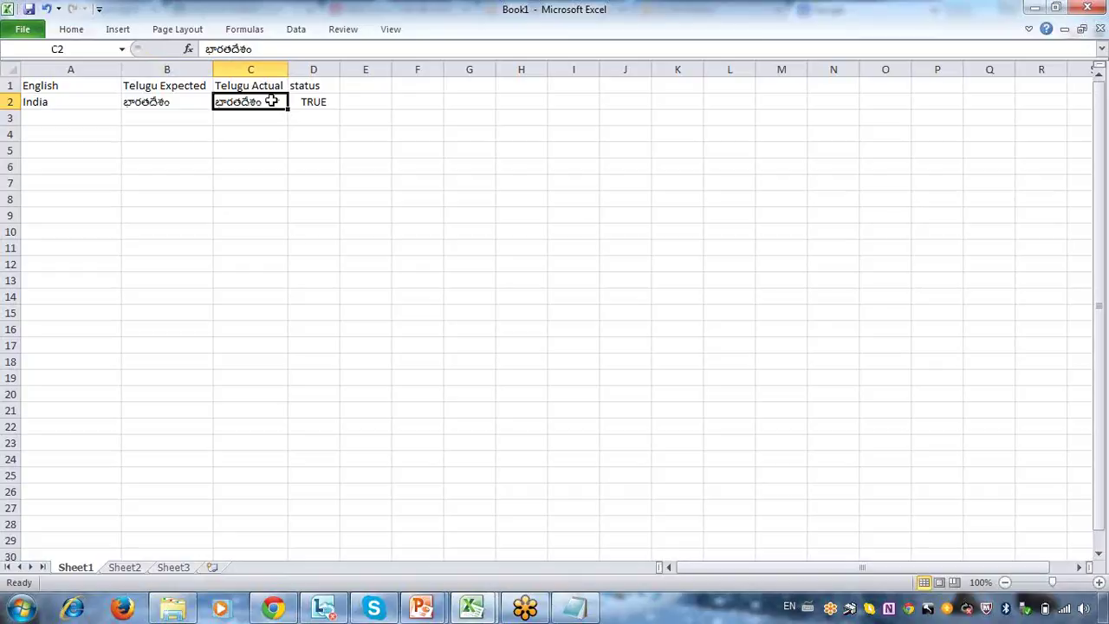
pyautogui.click(310, 97)
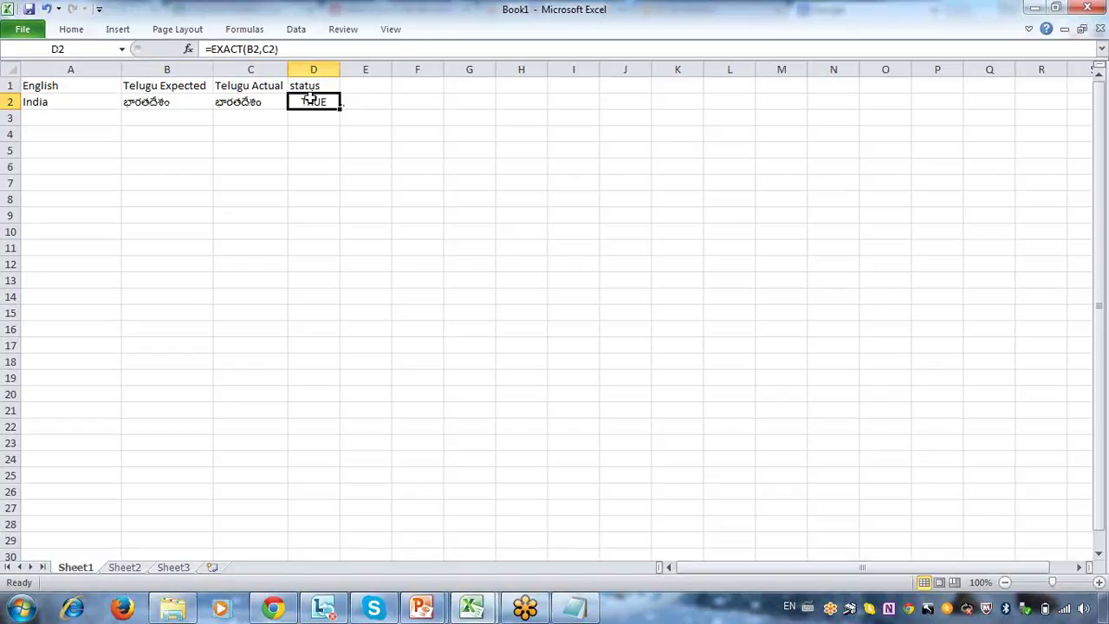
pyautogui.doubleClick(275, 102)
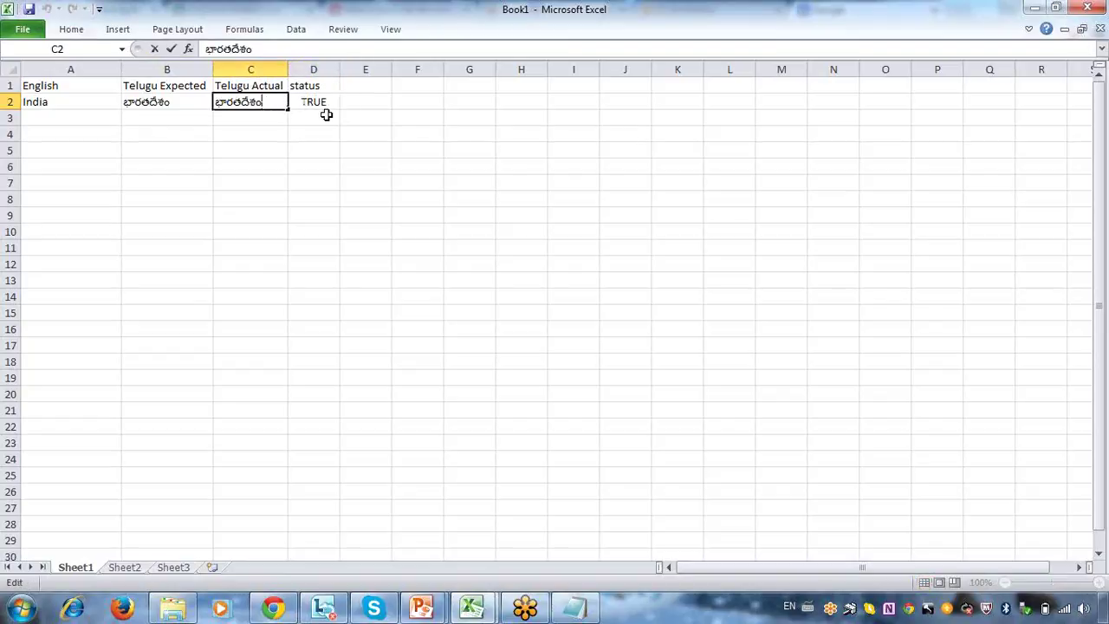
pyautogui.click(317, 178)
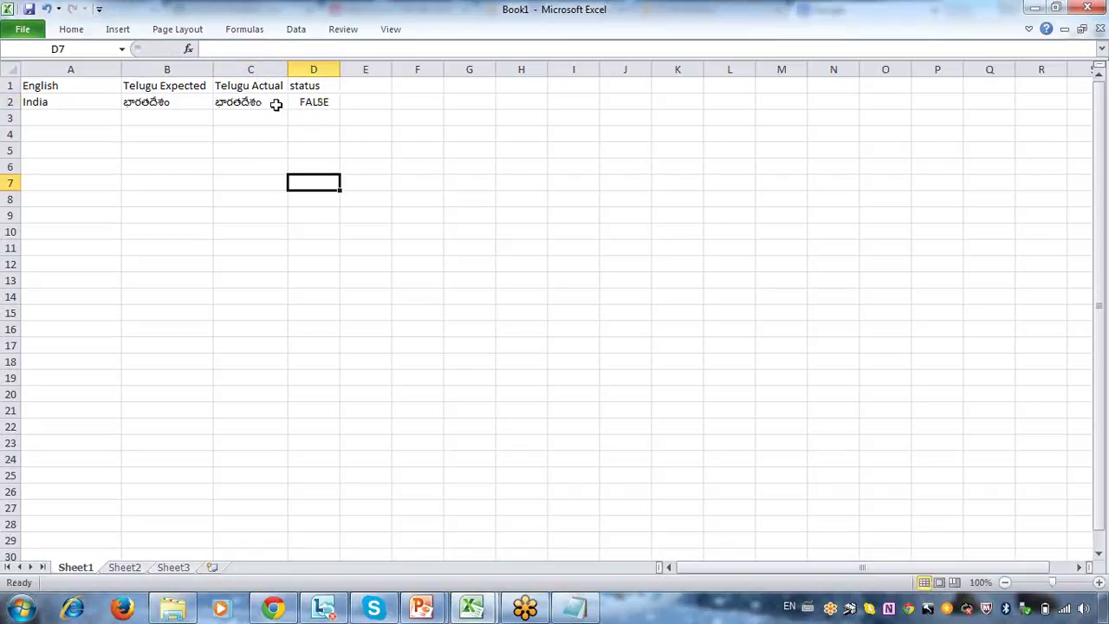
# - Restore C2's final Telugu character ం so D2 returns TRUE again
pyautogui.doubleClick(276, 104)
pyautogui.press('BackSpace')
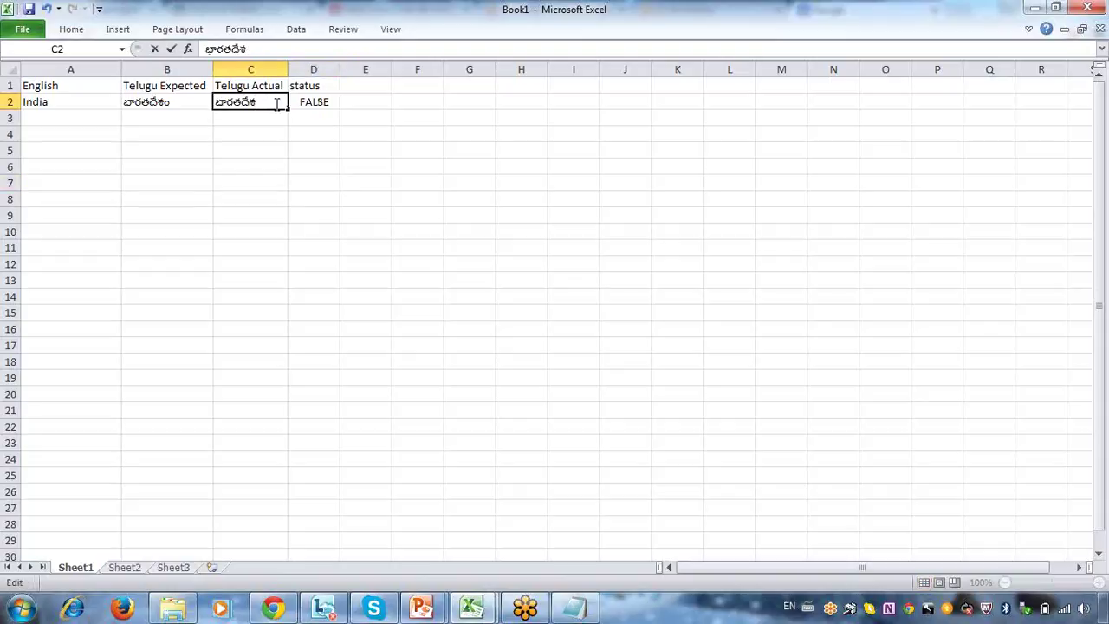
pyautogui.write('ం')
pyautogui.click(314, 136)
pyautogui.doubleClick(276, 102)
pyautogui.press('BackSpace')
pyautogui.click(330, 163)
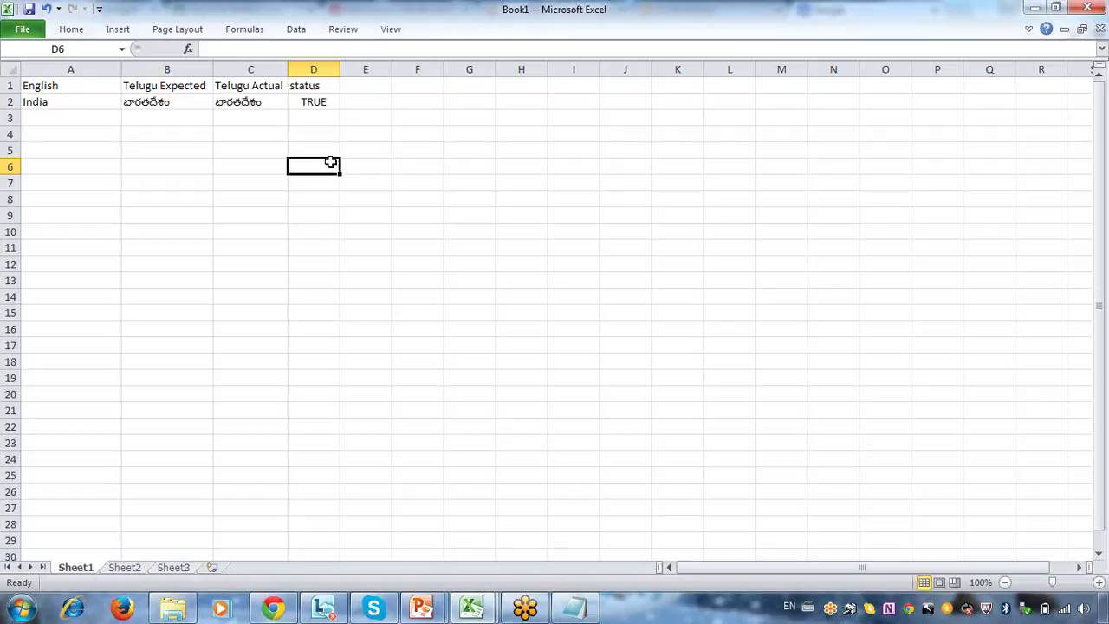
# - Switch to QASlides.pptx in PowerPoint and select slide 51, 'Positive testing'
pyautogui.click(421, 609)
pyautogui.click(511, 524)
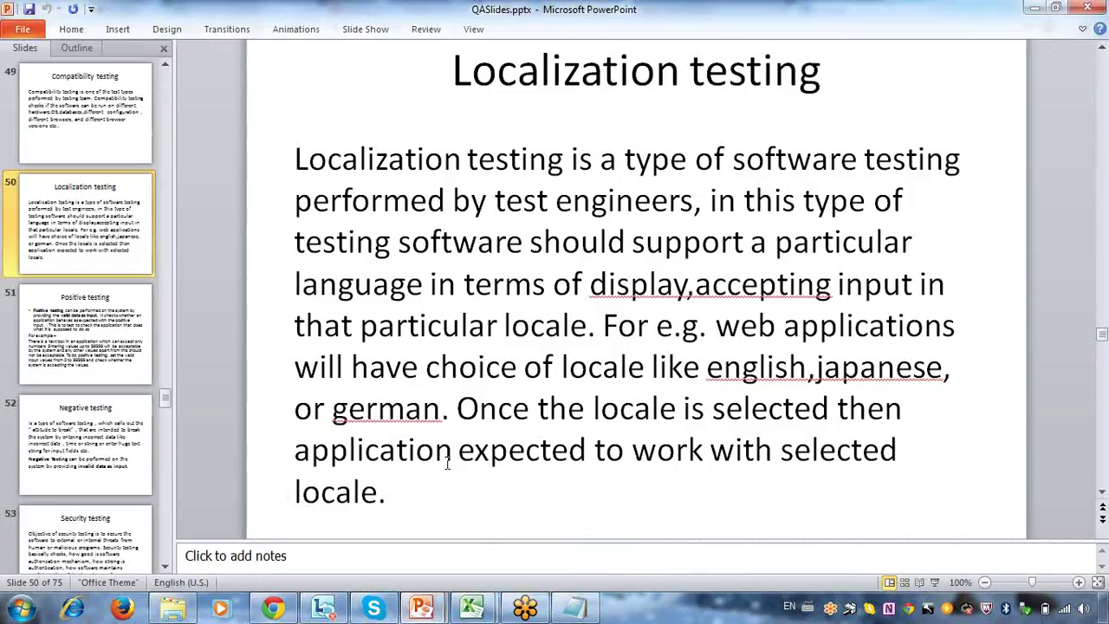
pyautogui.click(111, 340)
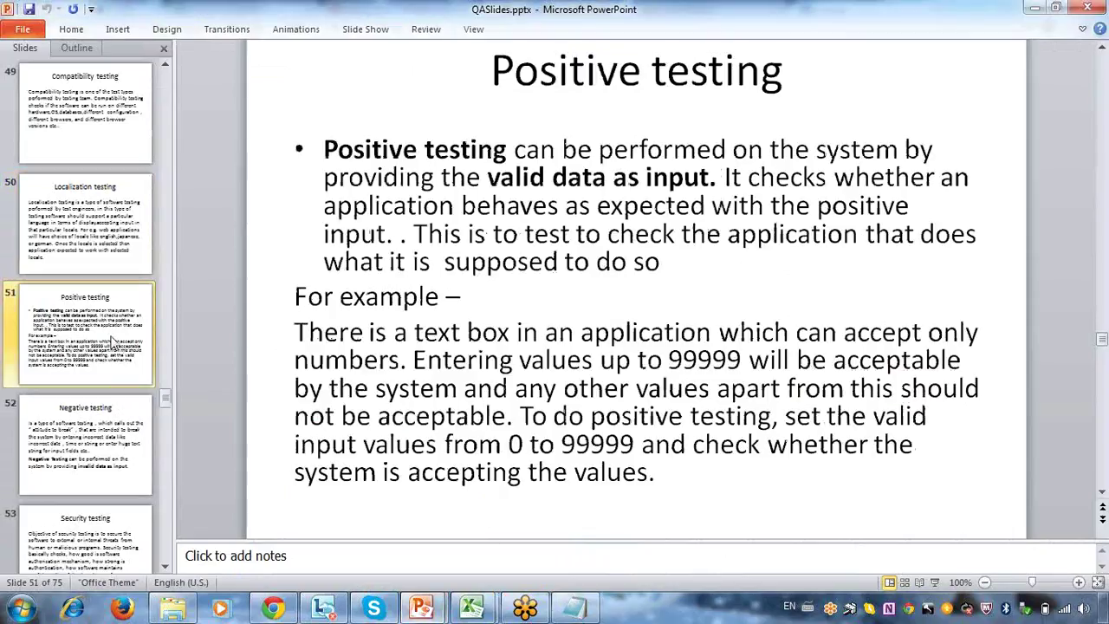
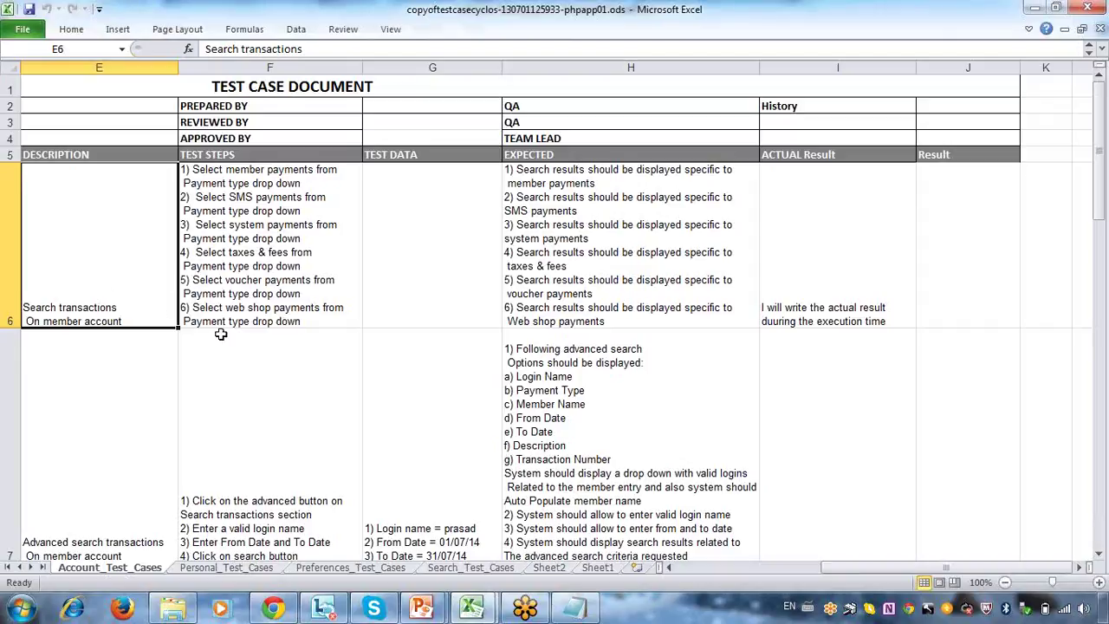
# - Switch to the Cyclos demo tab in Chrome and open Account > Account Information
pyautogui.click(274, 609)
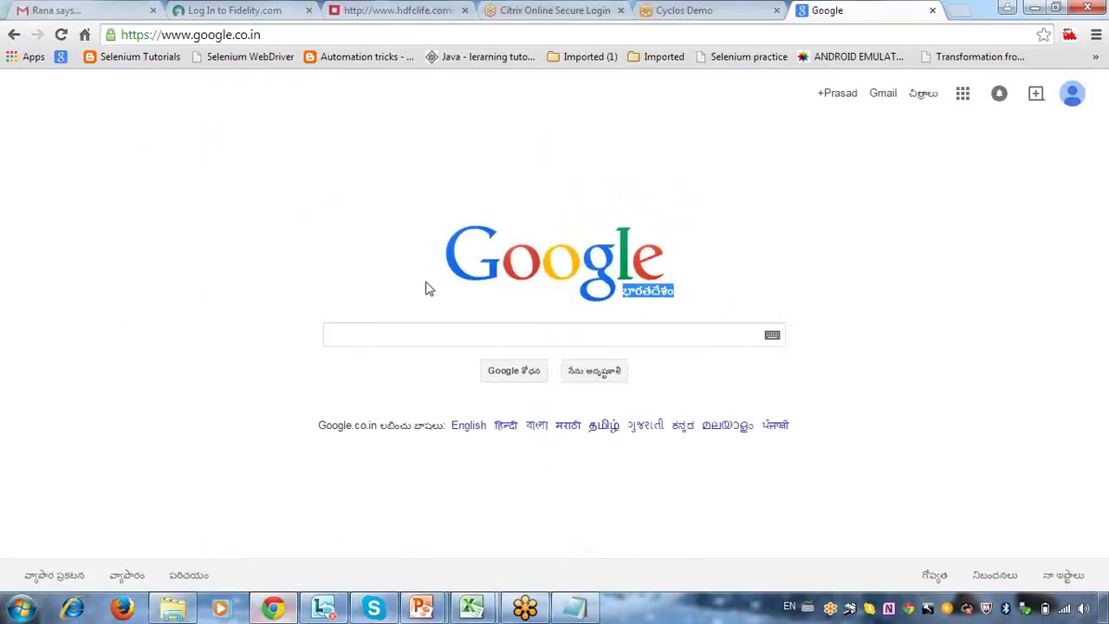
pyautogui.click(694, 10)
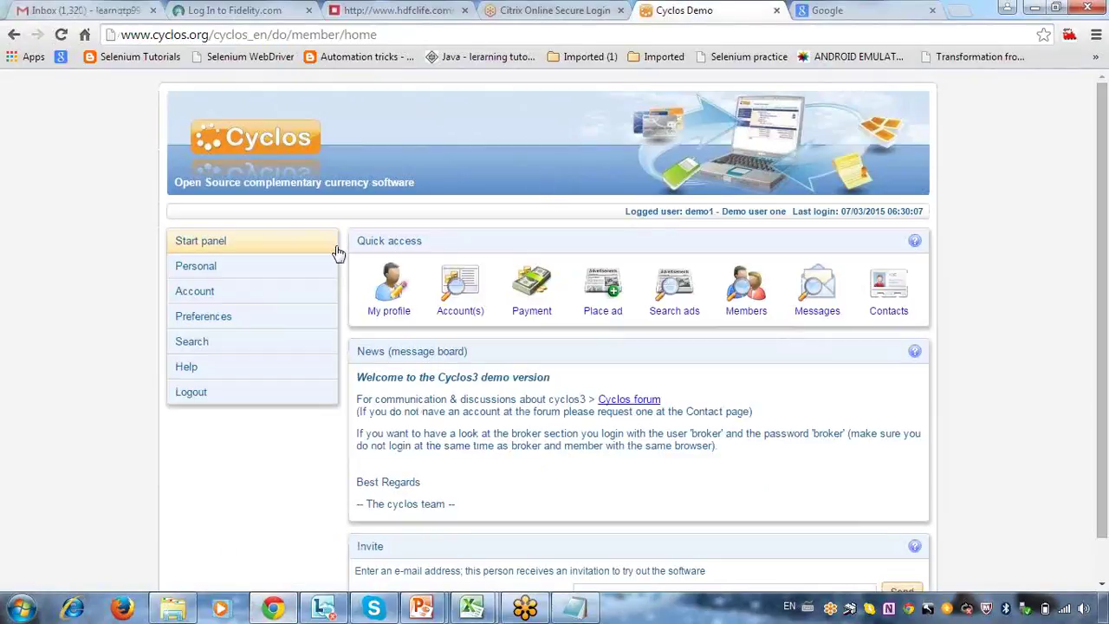
pyautogui.click(213, 293)
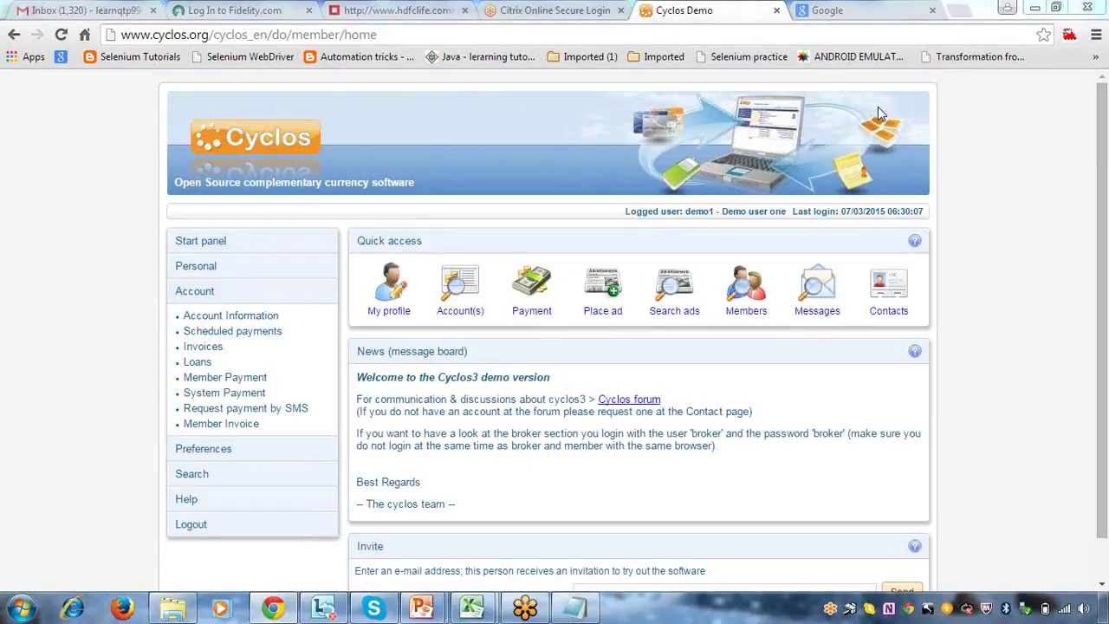
pyautogui.click(234, 319)
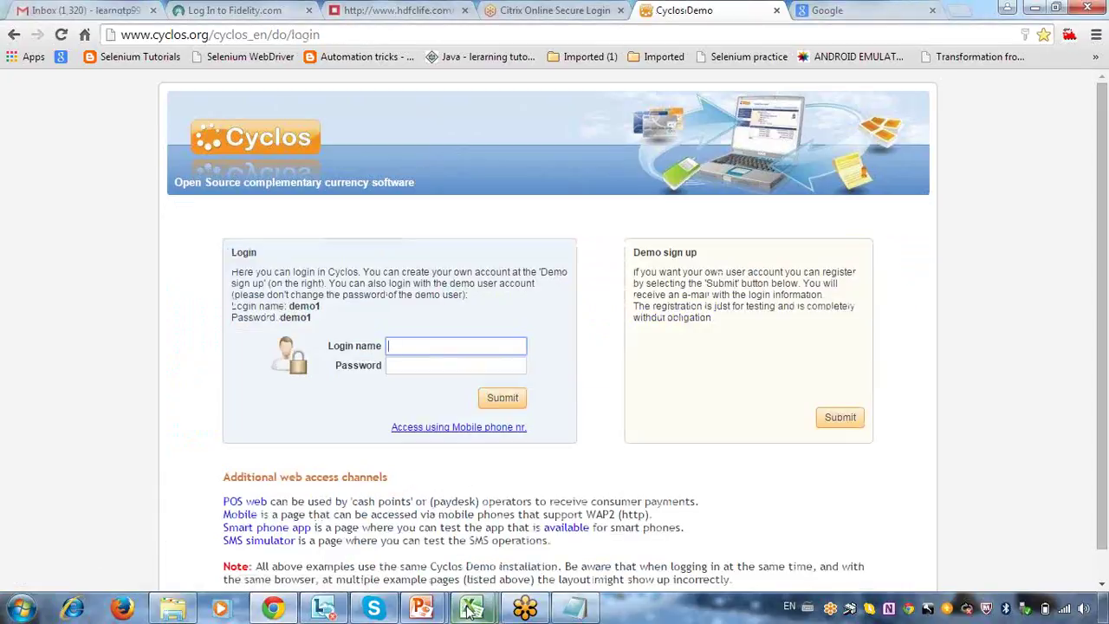
# - Log in with the demo user's login name and password, then open Account Information
pyautogui.write('demo1')
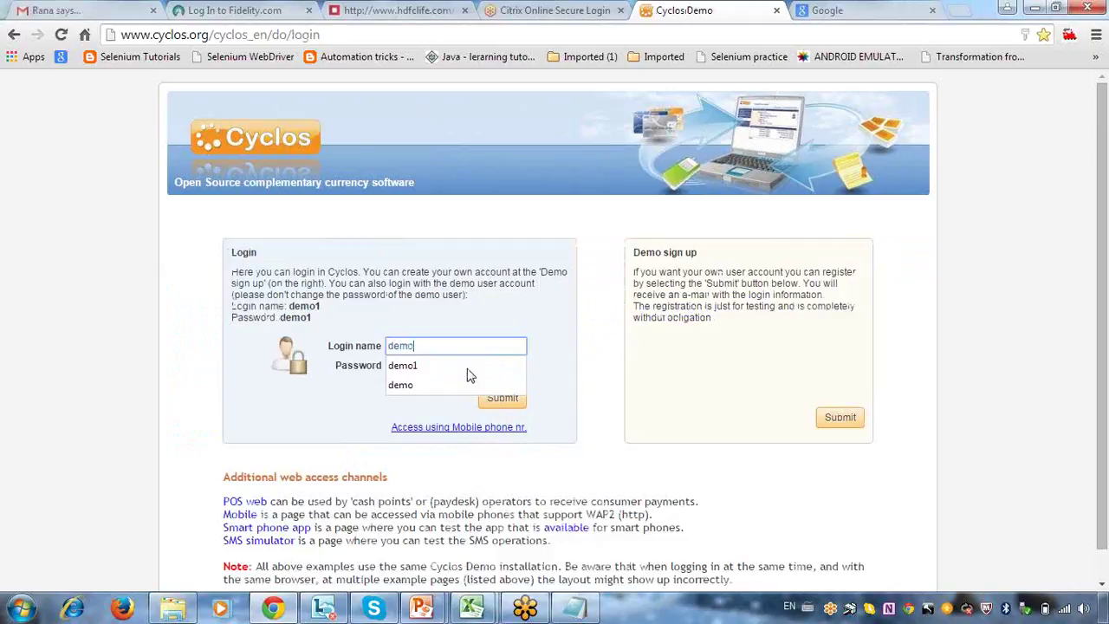
pyautogui.click(450, 369)
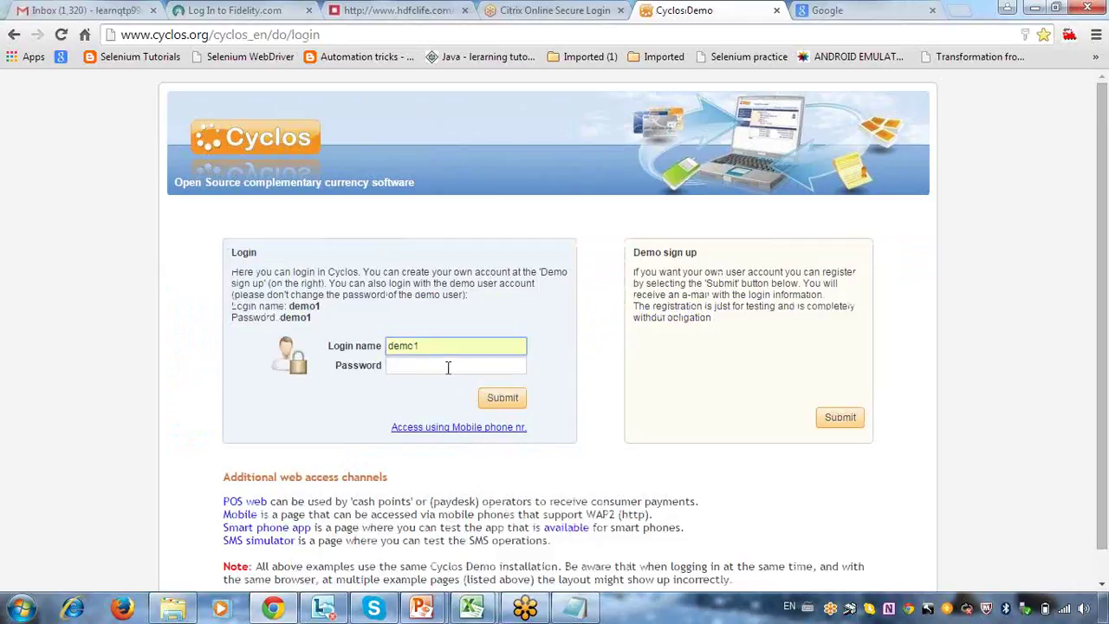
pyautogui.write('demo1')
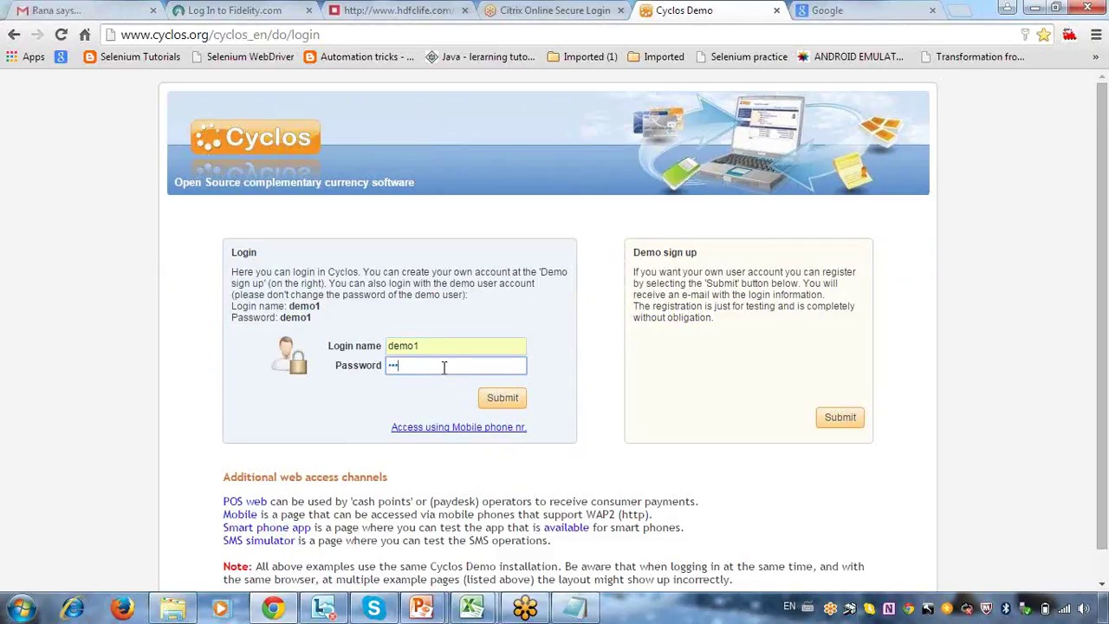
pyautogui.click(497, 397)
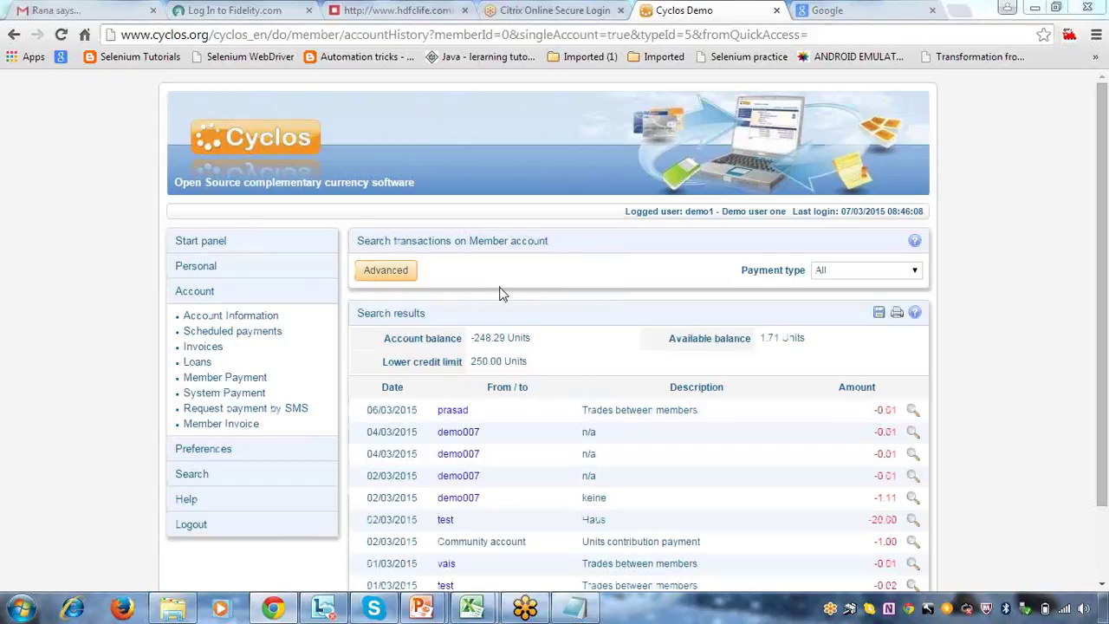
pyautogui.click(208, 321)
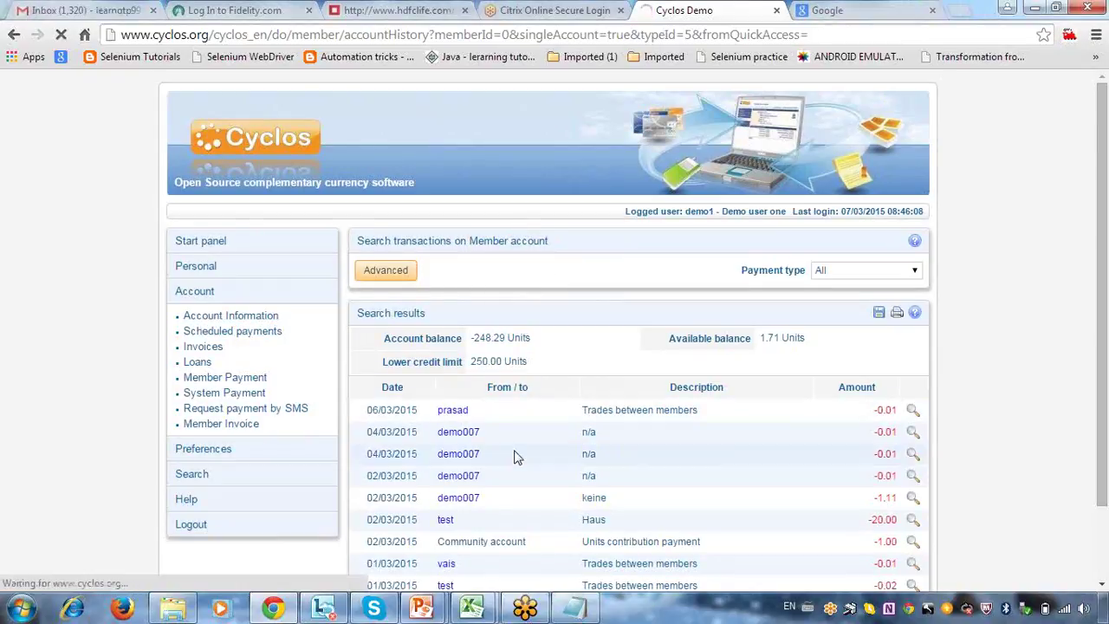
pyautogui.moveTo(476, 614)
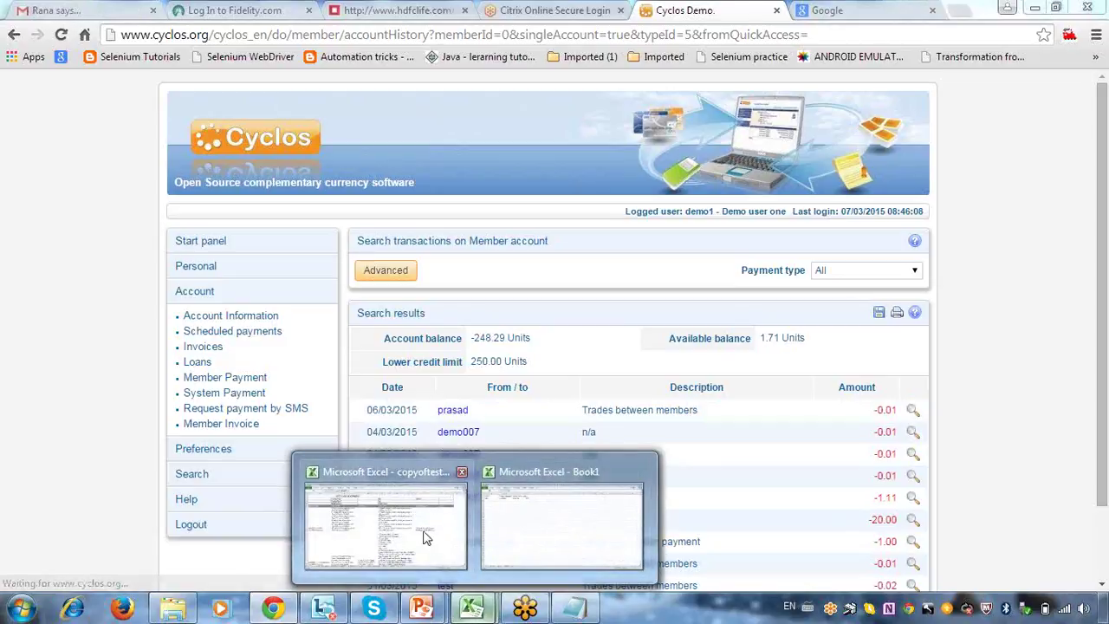
pyautogui.click(426, 530)
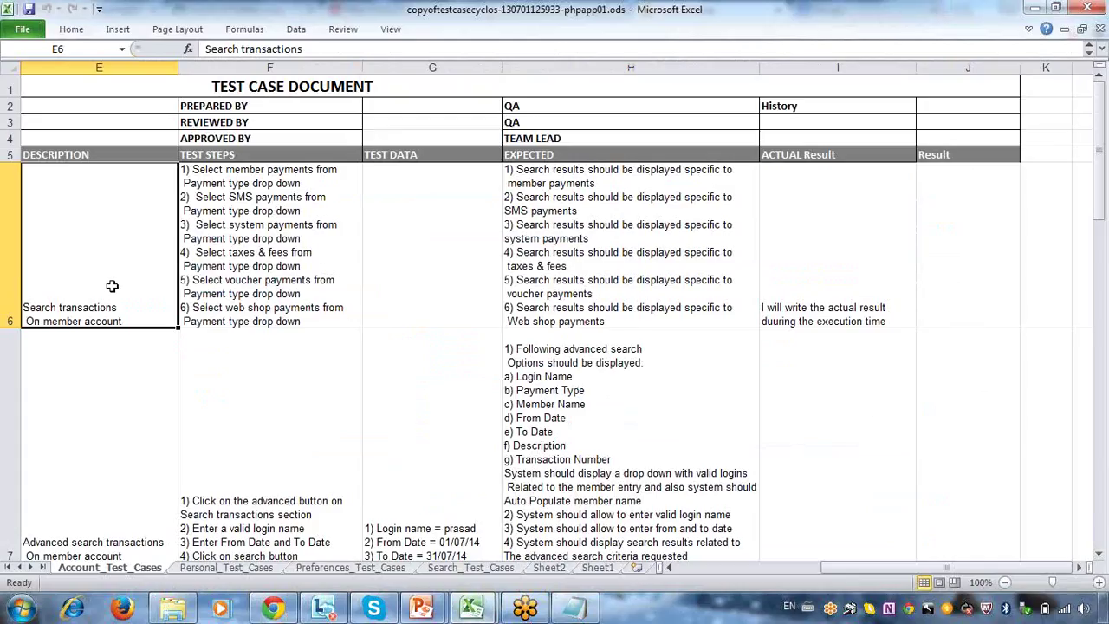
pyautogui.click(257, 295)
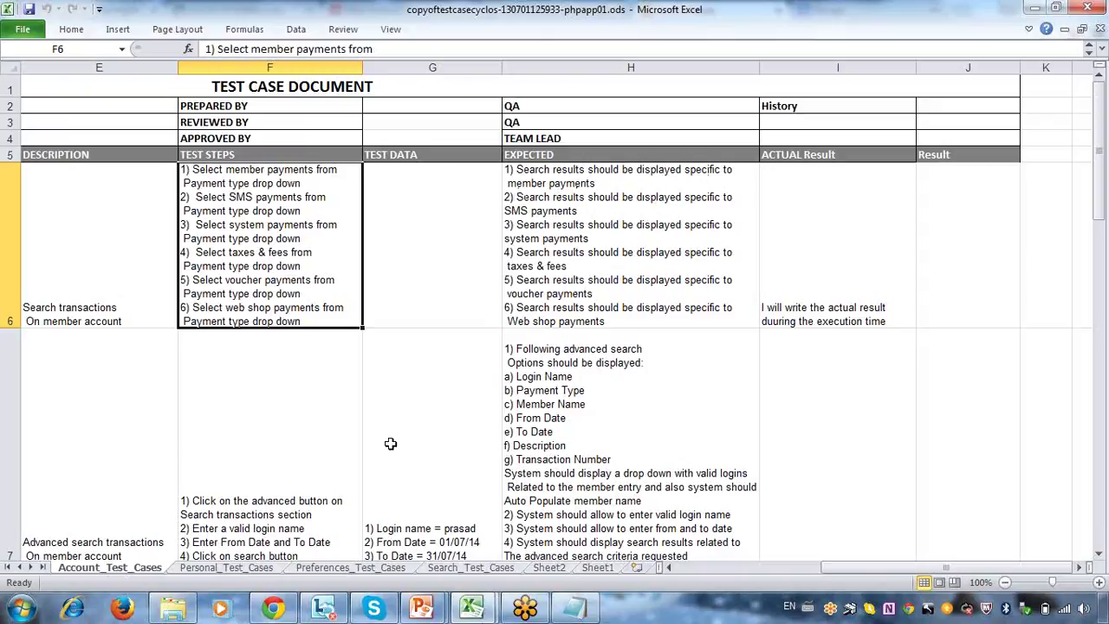
pyautogui.click(274, 607)
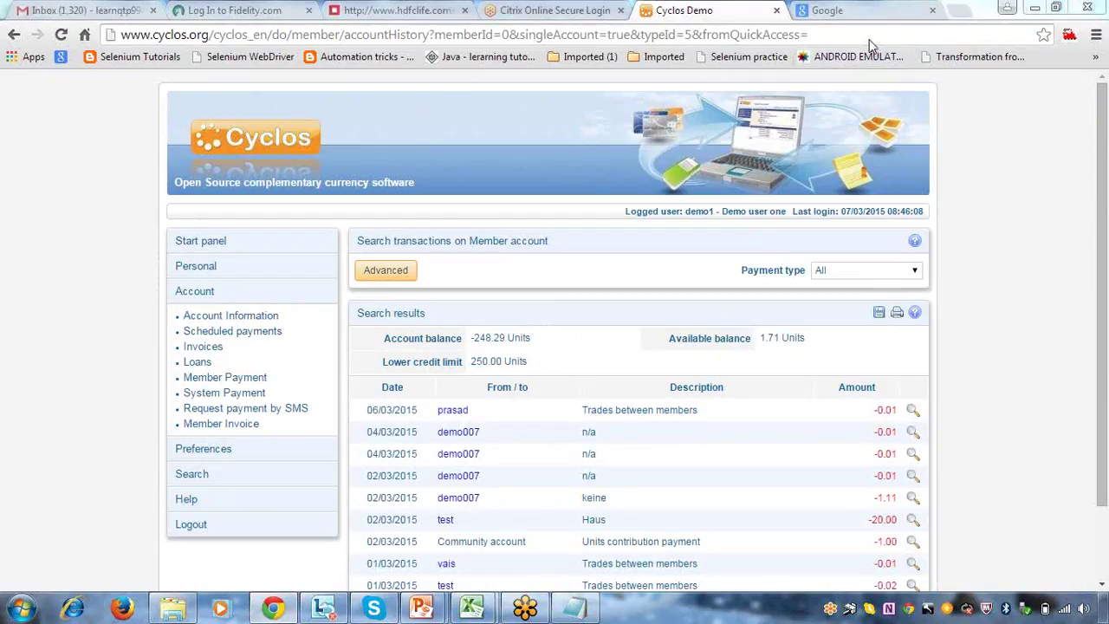
# - Filter the account transactions to payment type Member payments, showing 3,723 results
pyautogui.click(875, 276)
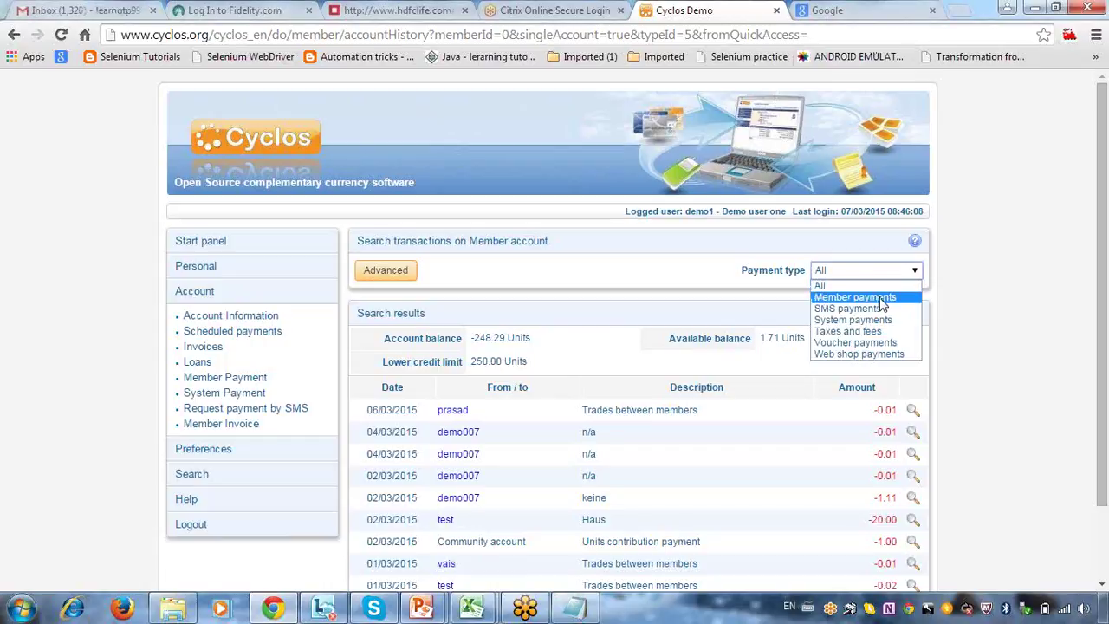
pyautogui.click(880, 297)
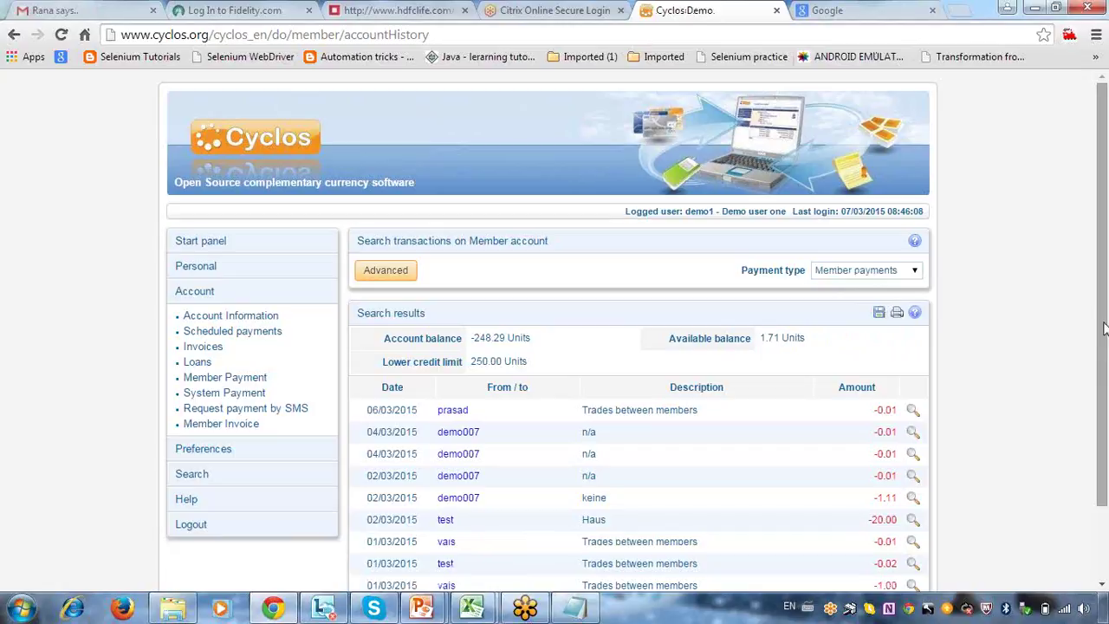
pyautogui.moveTo(1105, 329); pyautogui.dragTo(1107, 407)
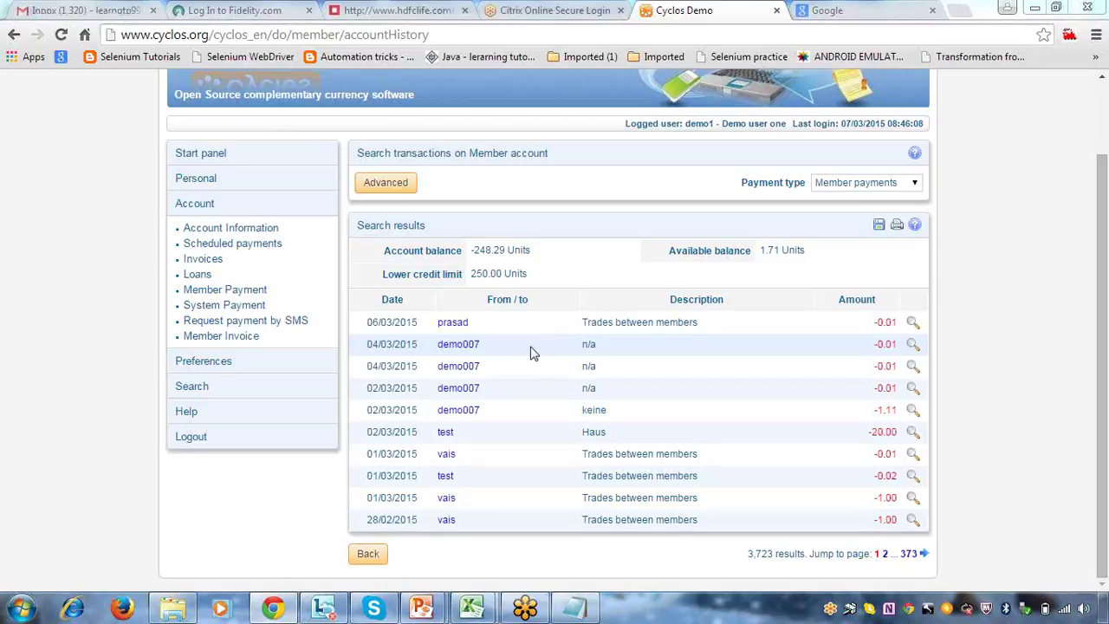
pyautogui.click(218, 293)
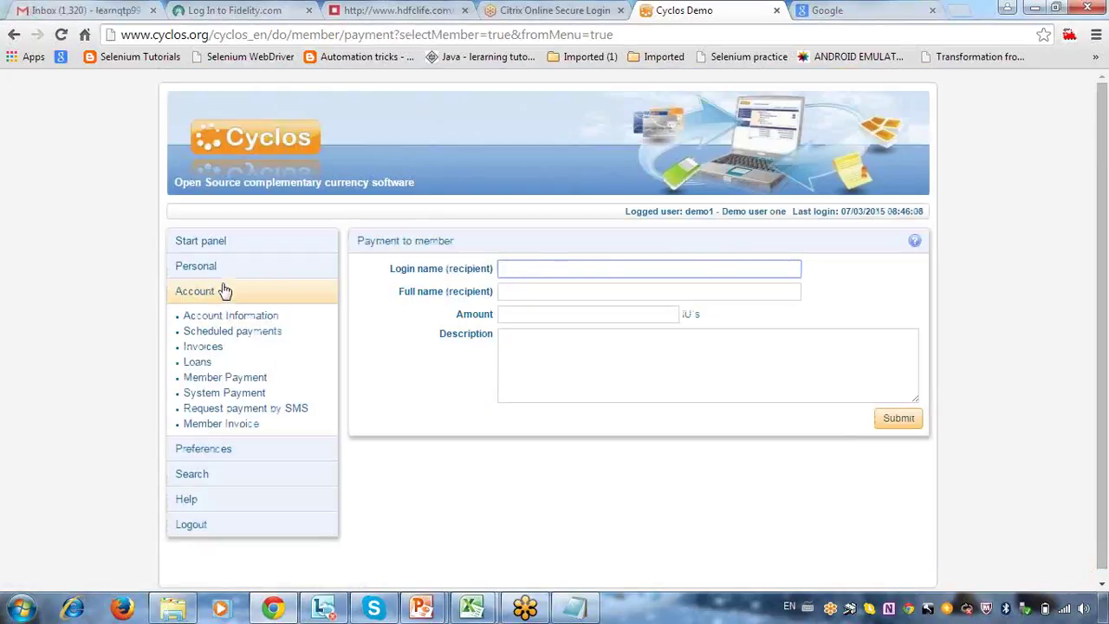
# - Pay 0.02 units to a demo member described 'member payment for search functionality', and confirm
pyautogui.click(546, 267)
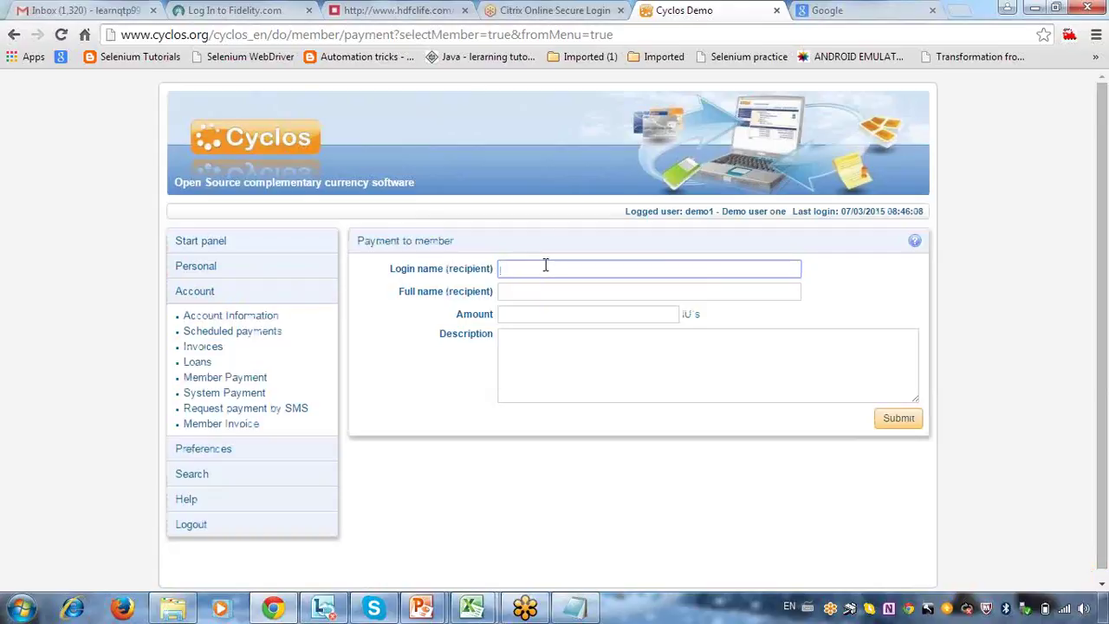
pyautogui.write('demo')
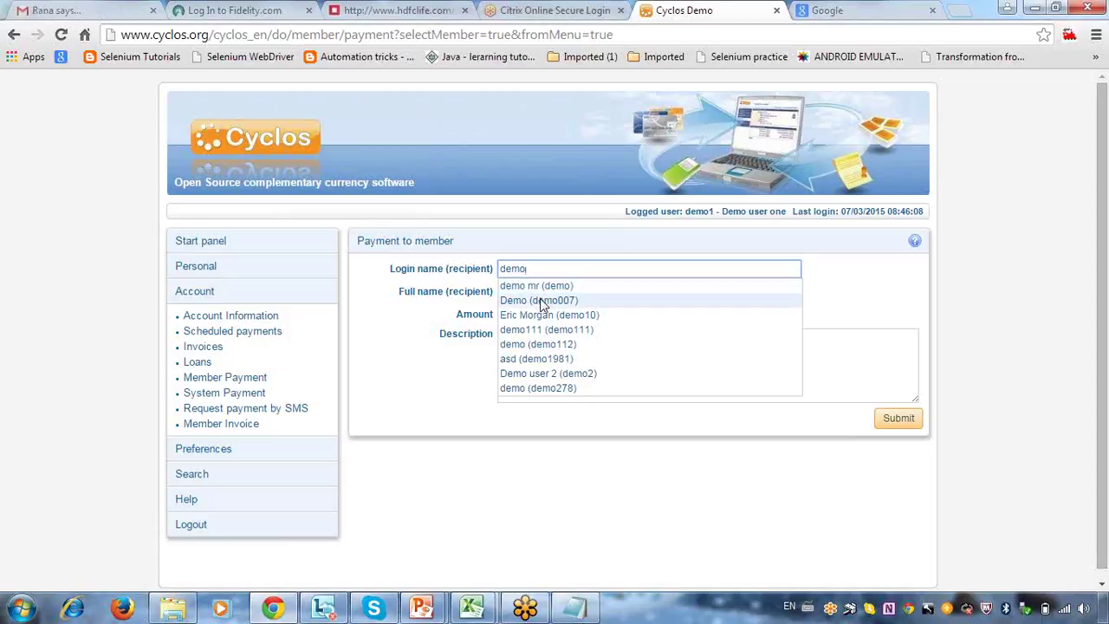
pyautogui.click(550, 285)
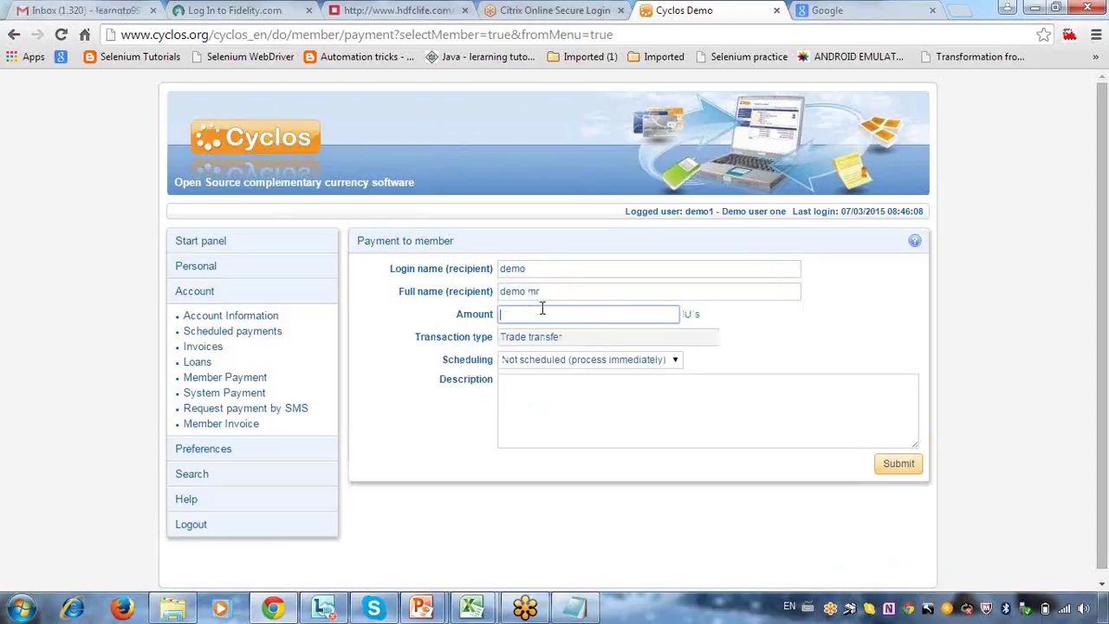
pyautogui.click(542, 314)
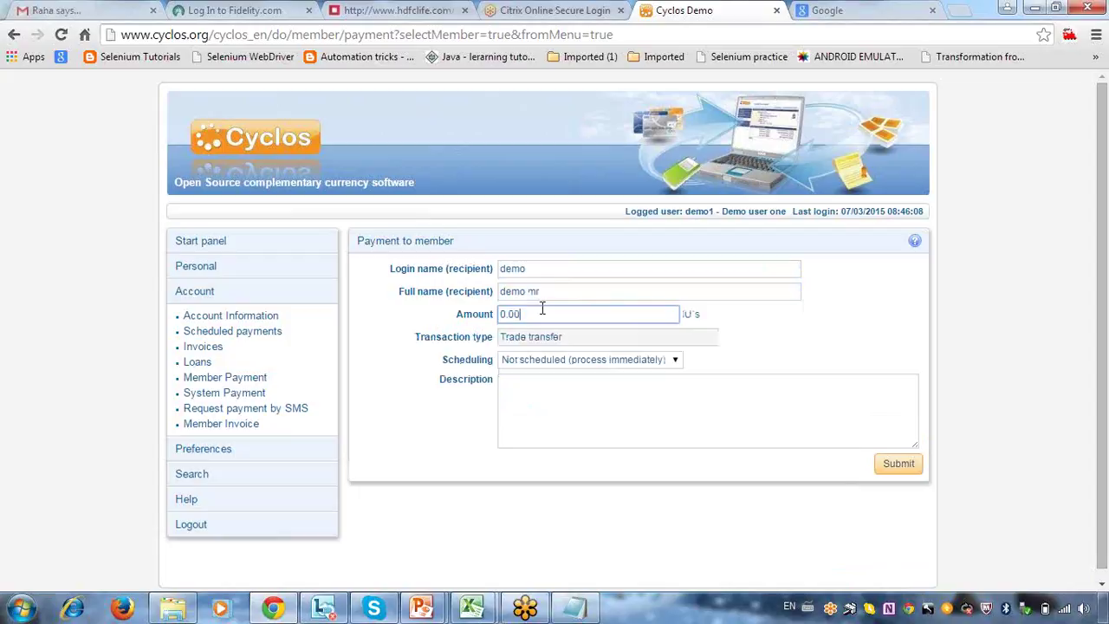
pyautogui.click(558, 407)
pyautogui.write('m')
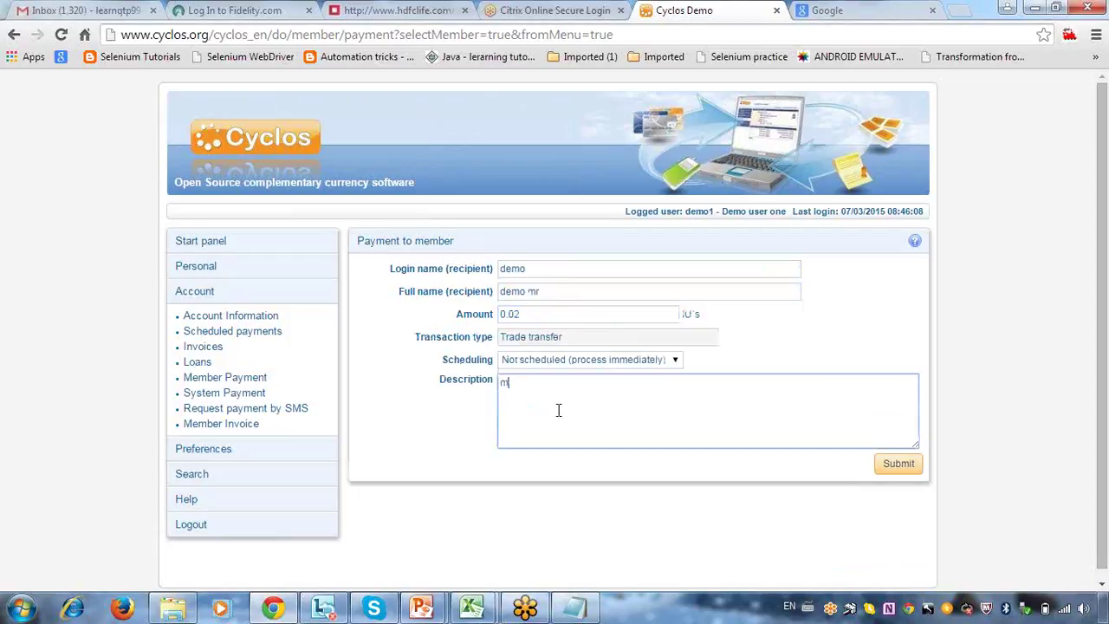
pyautogui.write('ember p')
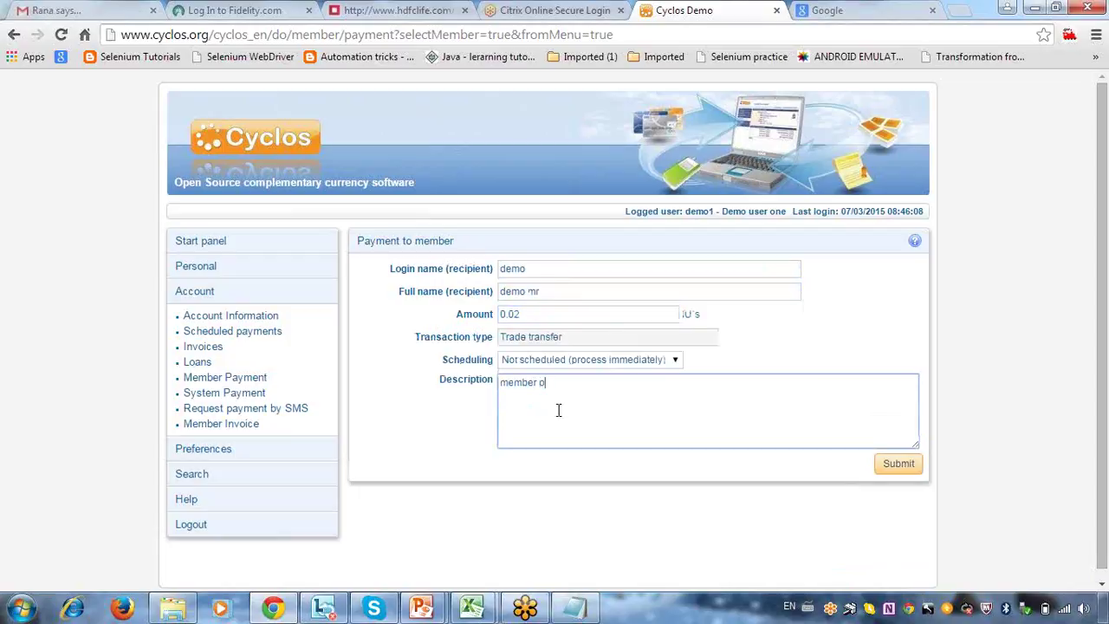
pyautogui.write('ayment for search functionality')
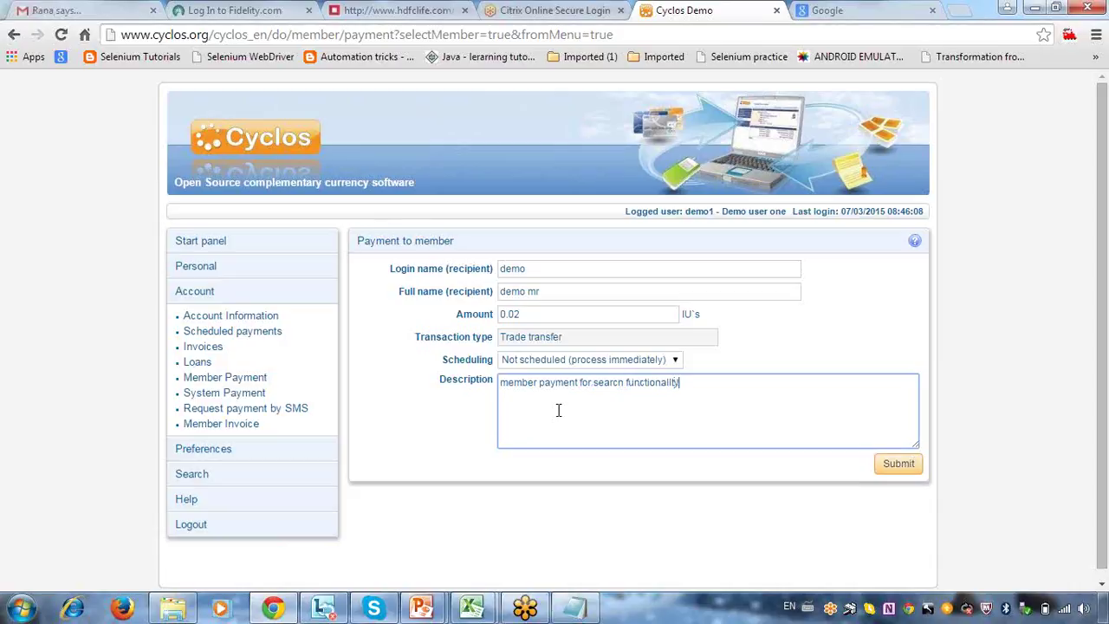
pyautogui.click(886, 469)
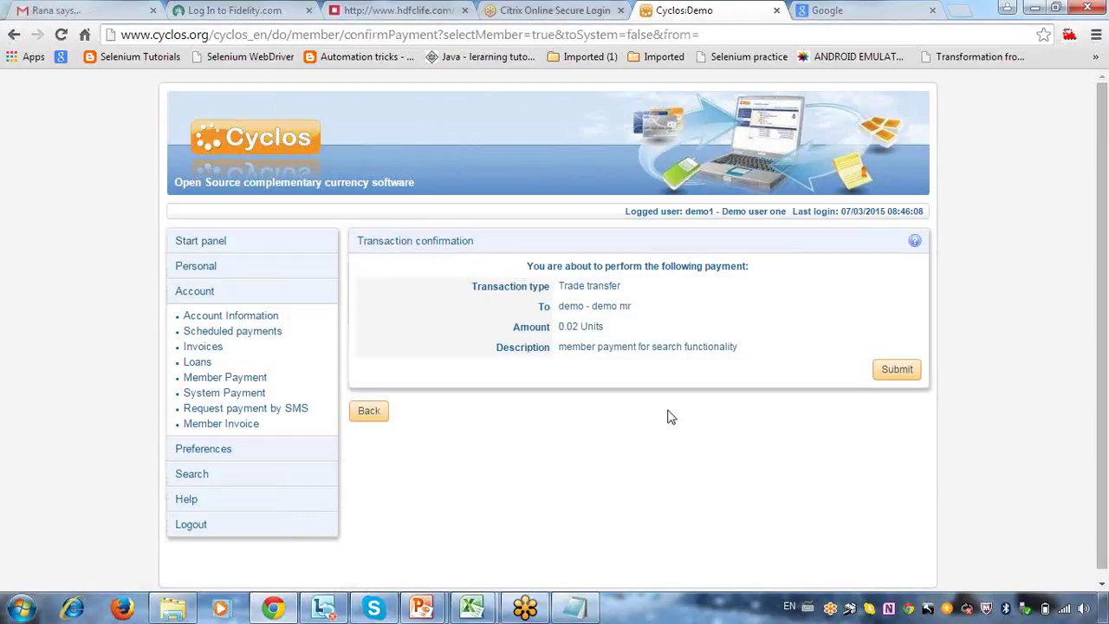
pyautogui.click(884, 382)
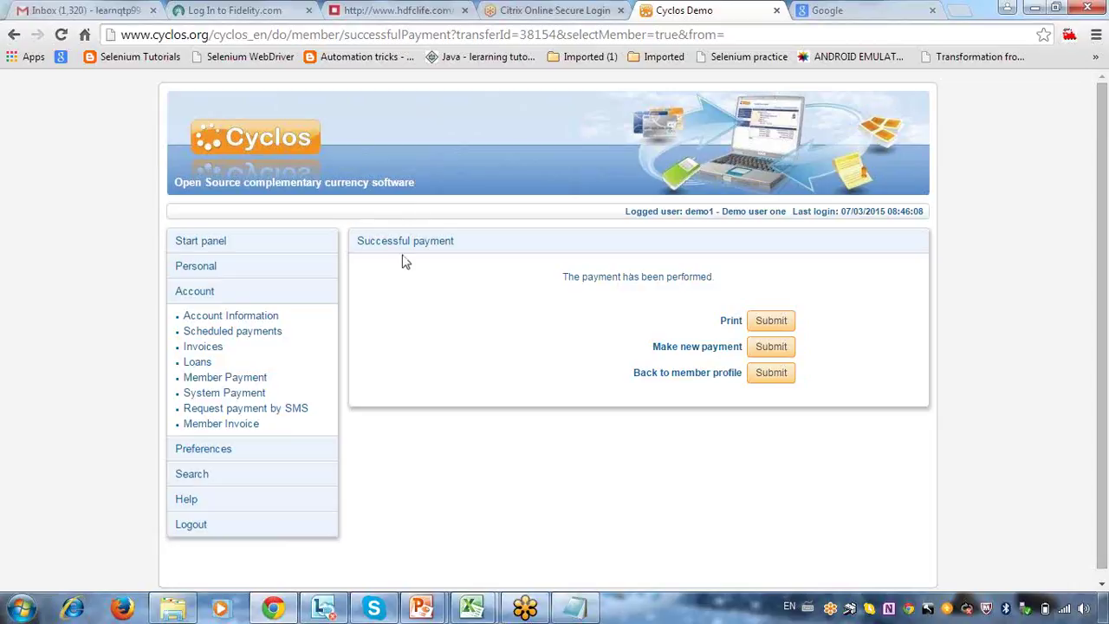
# - Filter account history to Member payments and verify the new -0.02 payment (07/03/2015) is first
pyautogui.click(245, 317)
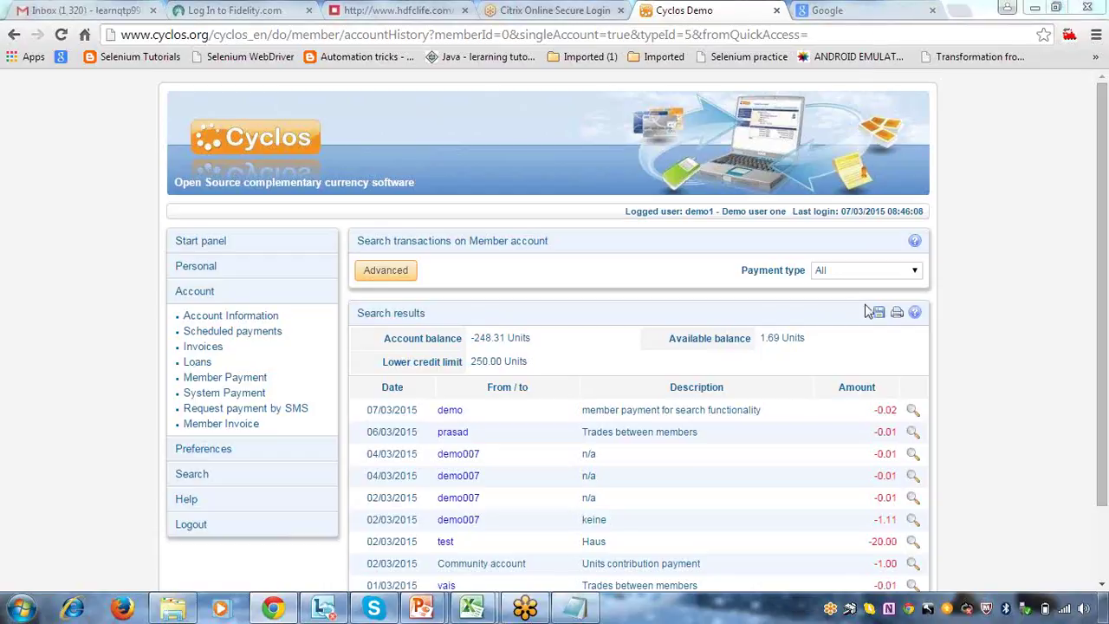
pyautogui.click(899, 270)
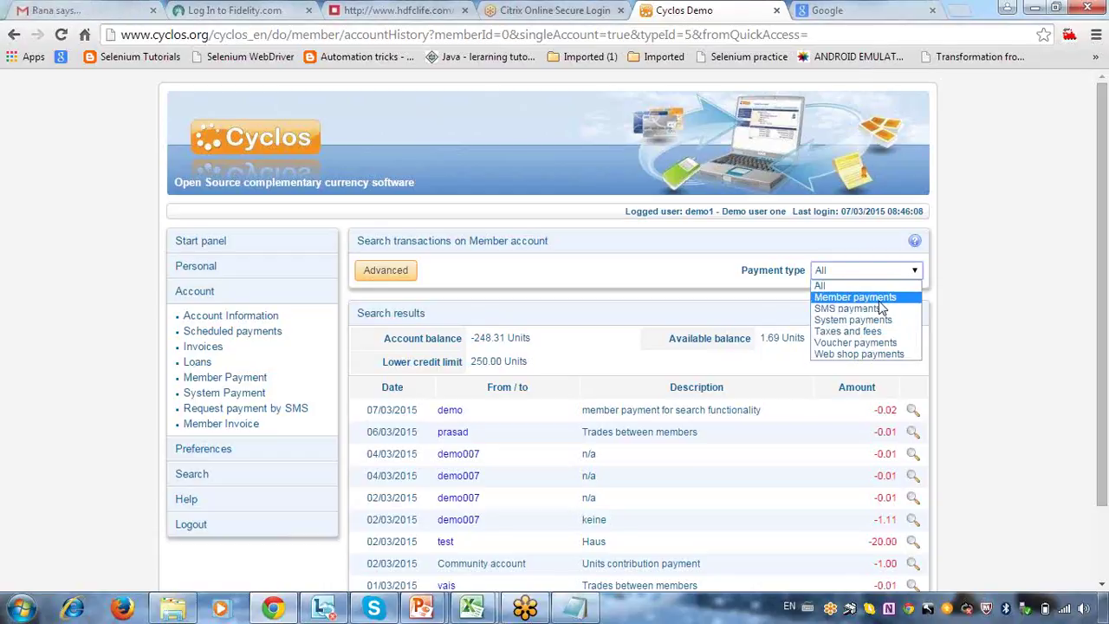
pyautogui.click(879, 298)
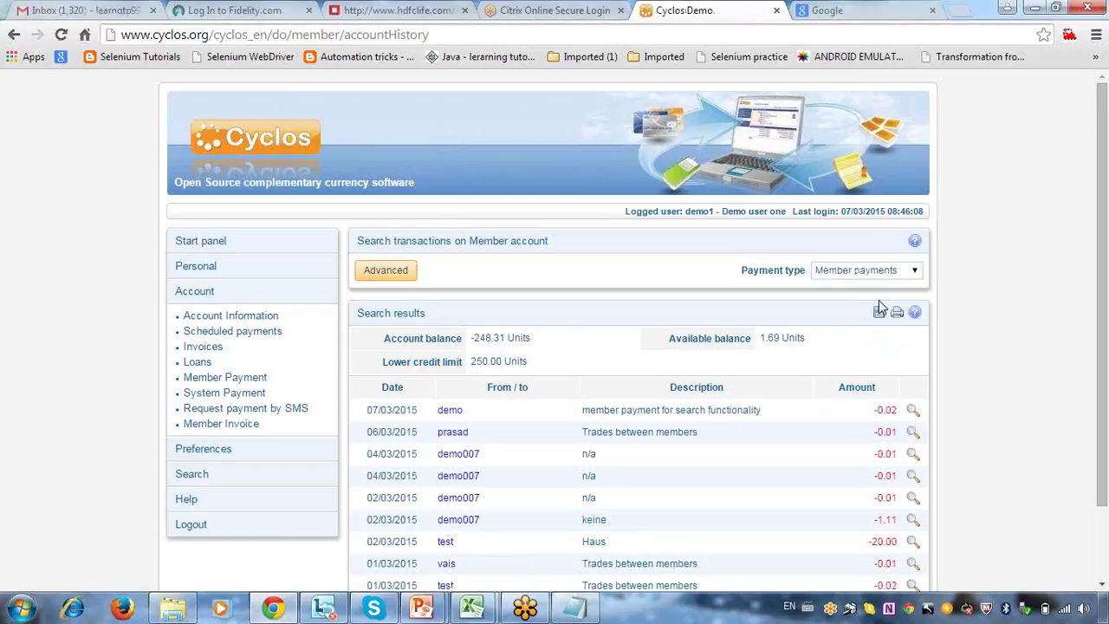
pyautogui.moveTo(572, 414); pyautogui.dragTo(777, 419)
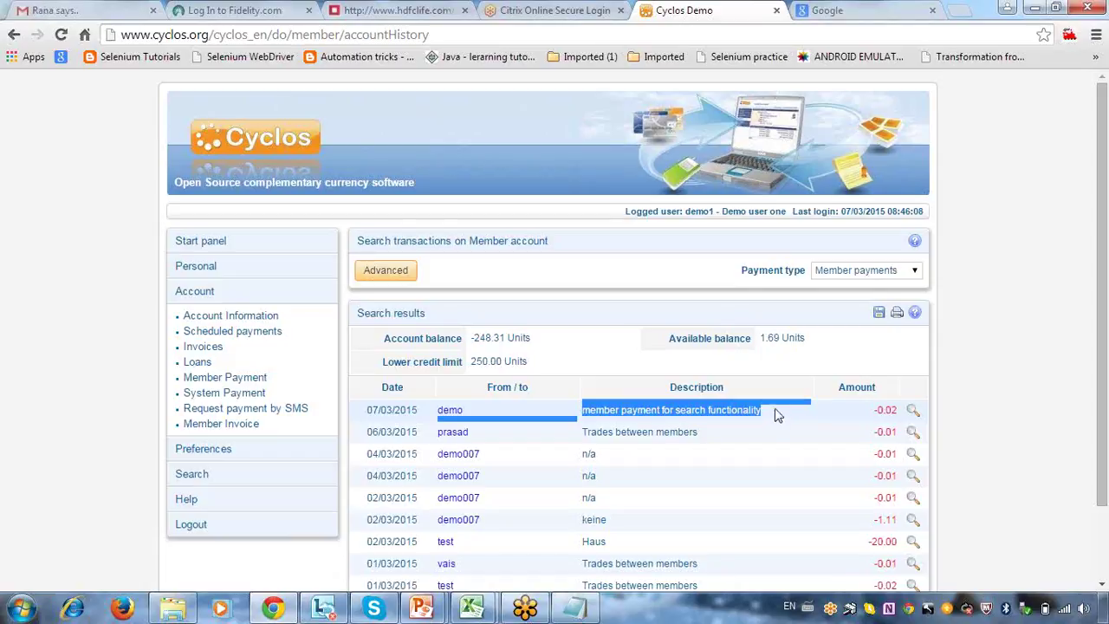
pyautogui.click(1096, 39)
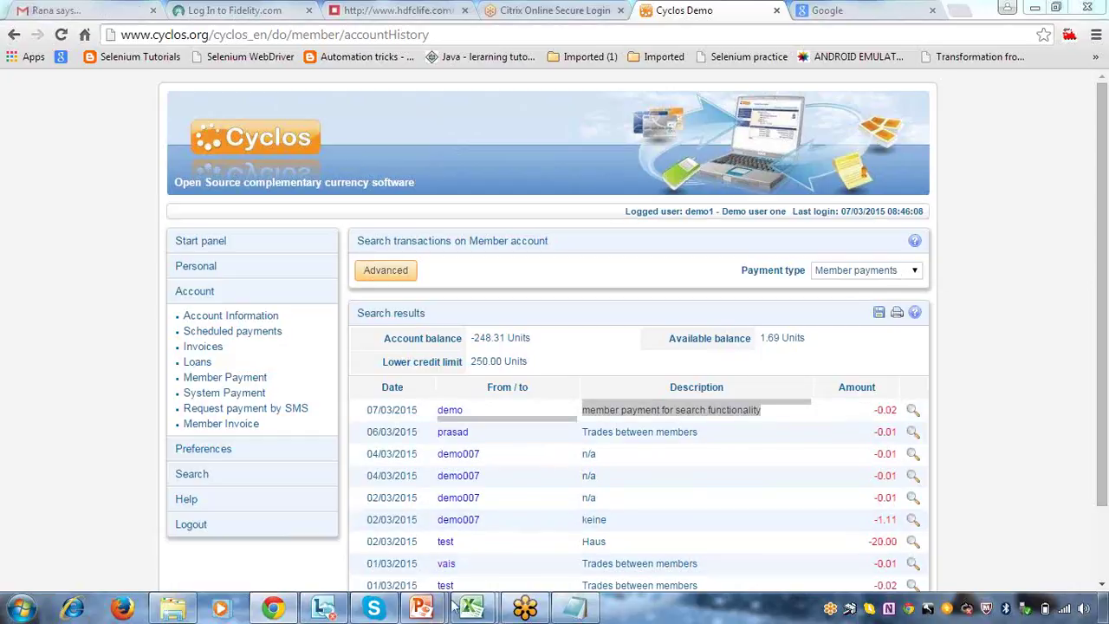
# - In the Excel test case, delete the SMS payments line from the expected results in H6
pyautogui.moveTo(471, 607)
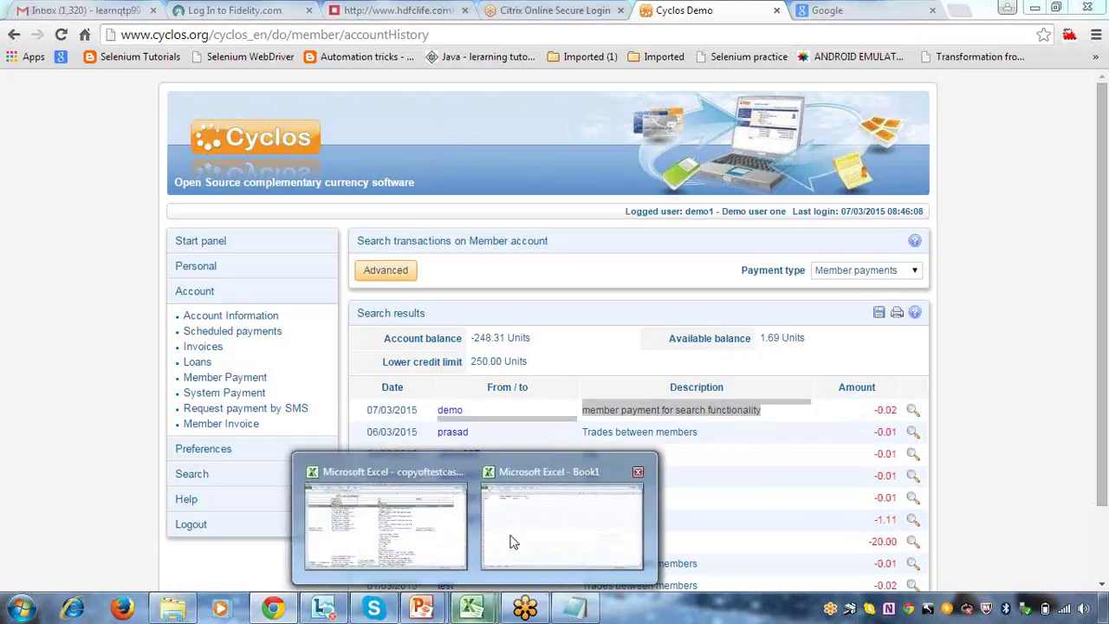
pyautogui.click(441, 517)
pyautogui.press('Right')
pyautogui.press('Right')
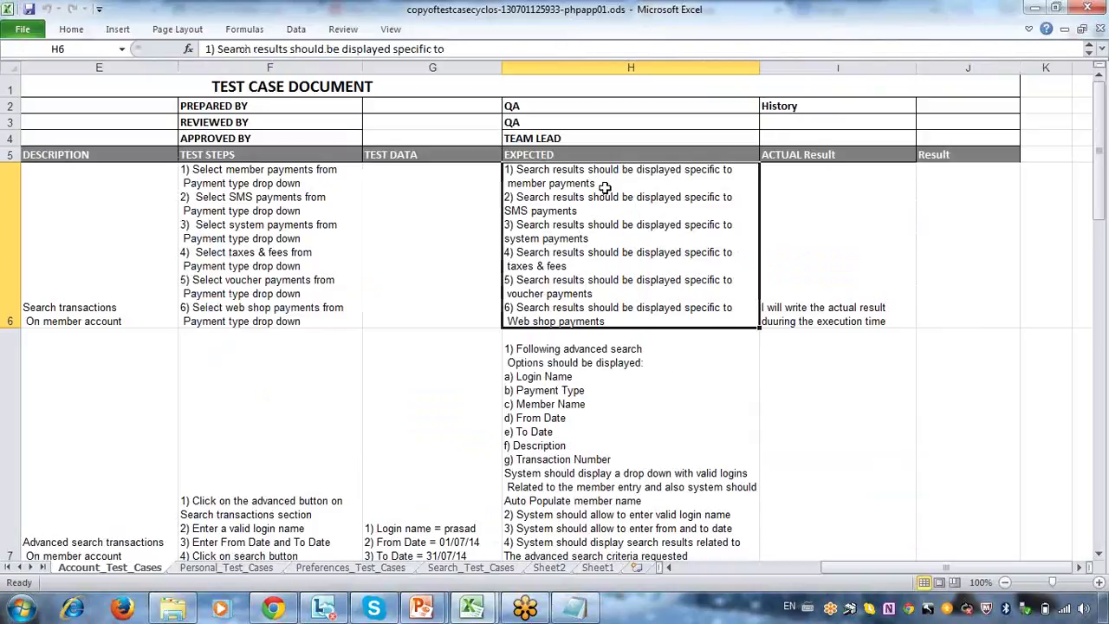
pyautogui.press('Right')
pyautogui.press('Right')
pyautogui.press('Right')
pyautogui.press('Right')
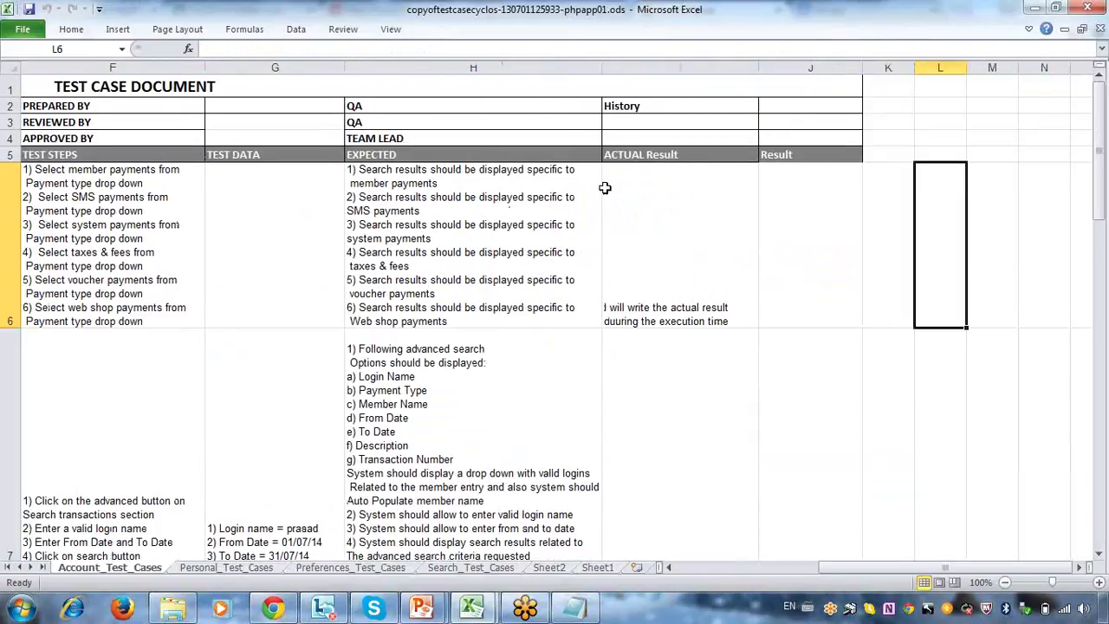
pyautogui.click(641, 250)
pyautogui.click(421, 182)
pyautogui.doubleClick(441, 182)
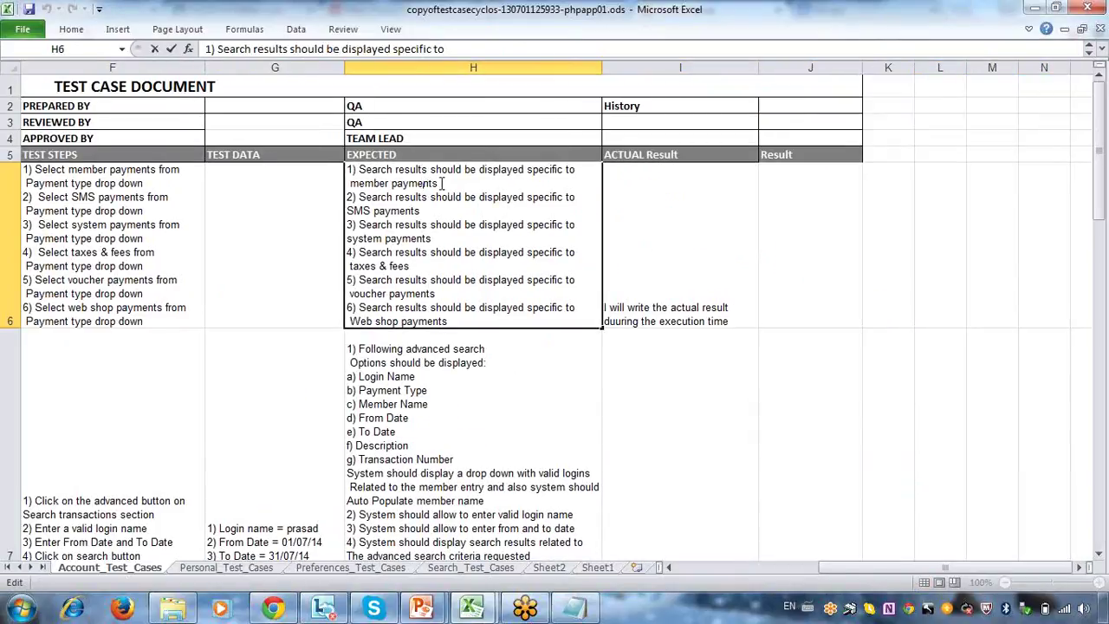
pyautogui.moveTo(440, 184); pyautogui.dragTo(347, 170)
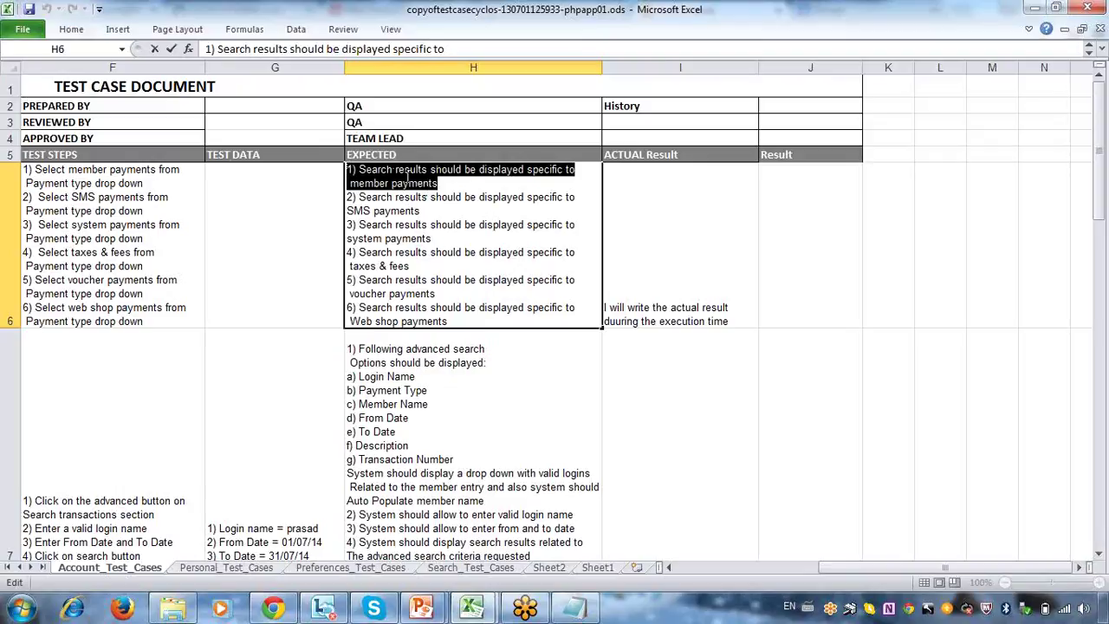
pyautogui.moveTo(432, 210); pyautogui.dragTo(347, 198)
pyautogui.moveTo(433, 238); pyautogui.dragTo(370, 233)
pyautogui.moveTo(424, 264); pyautogui.dragTo(283, 243)
pyautogui.moveTo(438, 300); pyautogui.dragTo(261, 274)
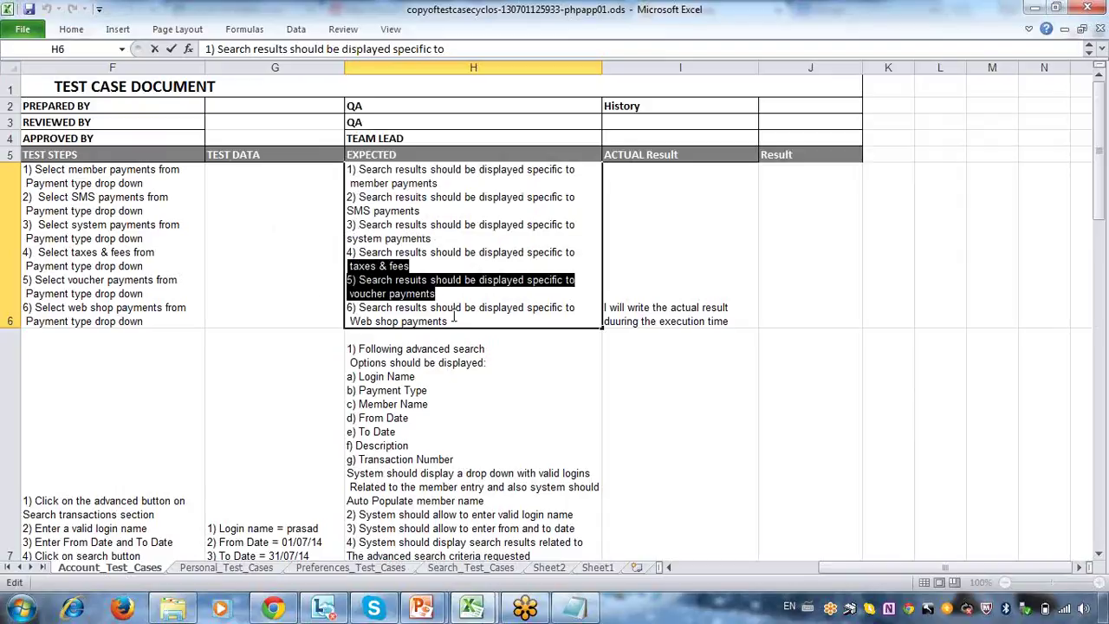
pyautogui.click(416, 243)
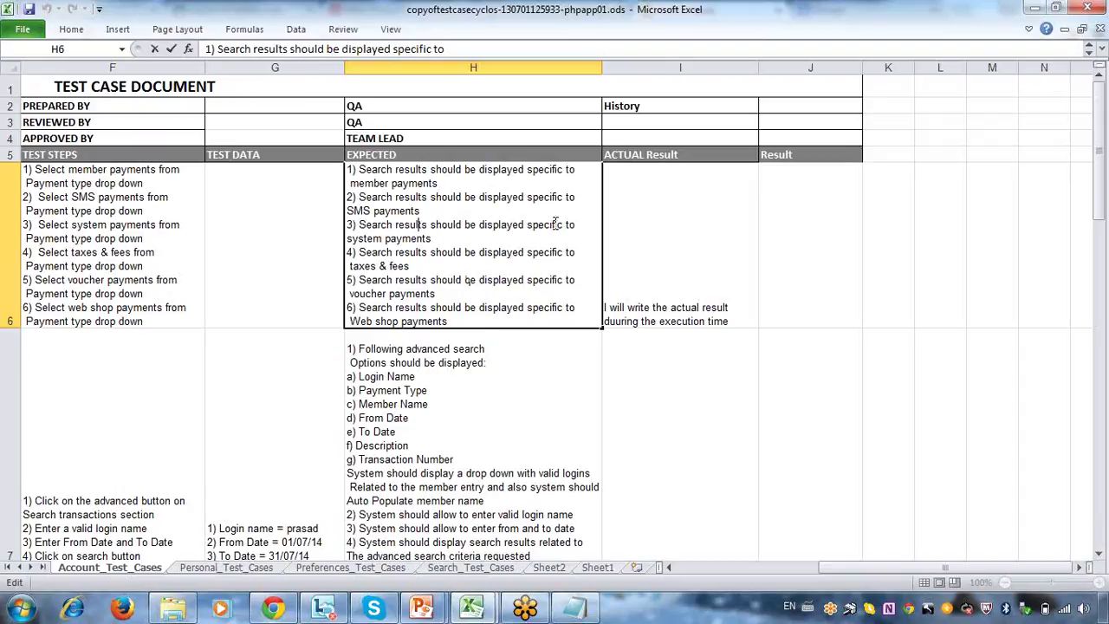
pyautogui.moveTo(421, 212); pyautogui.dragTo(336, 191)
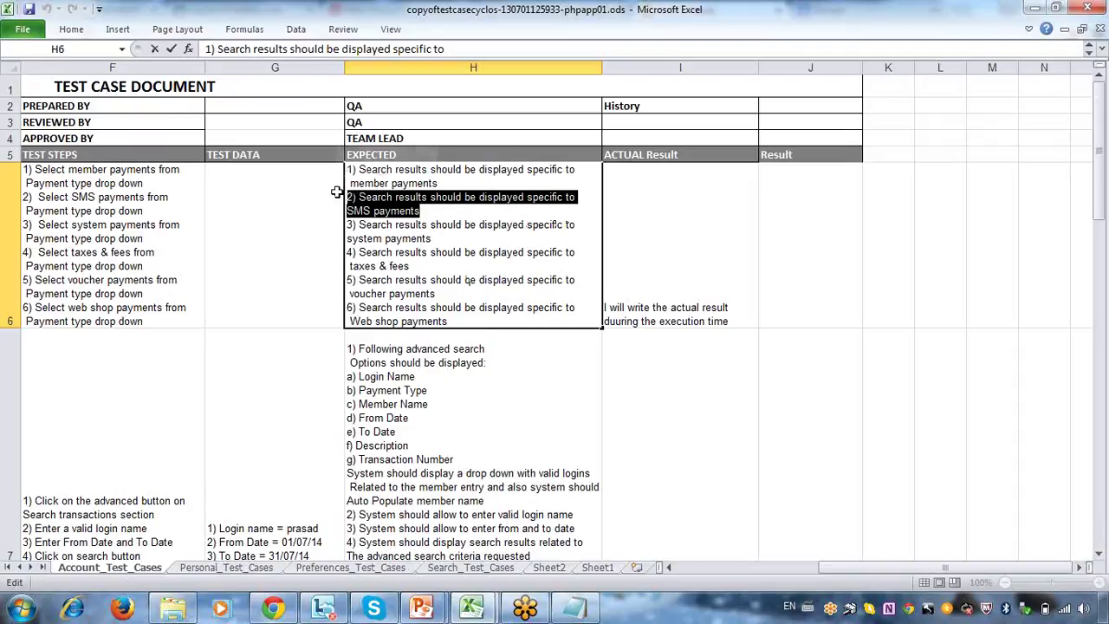
pyautogui.press('Delete')
# - Delete expected results 4 through 6 from H6, leaving only items 1) and 3)
pyautogui.moveTo(449, 319); pyautogui.dragTo(329, 255)
pyautogui.press('Delete')
pyautogui.click(309, 240)
pyautogui.click(450, 272)
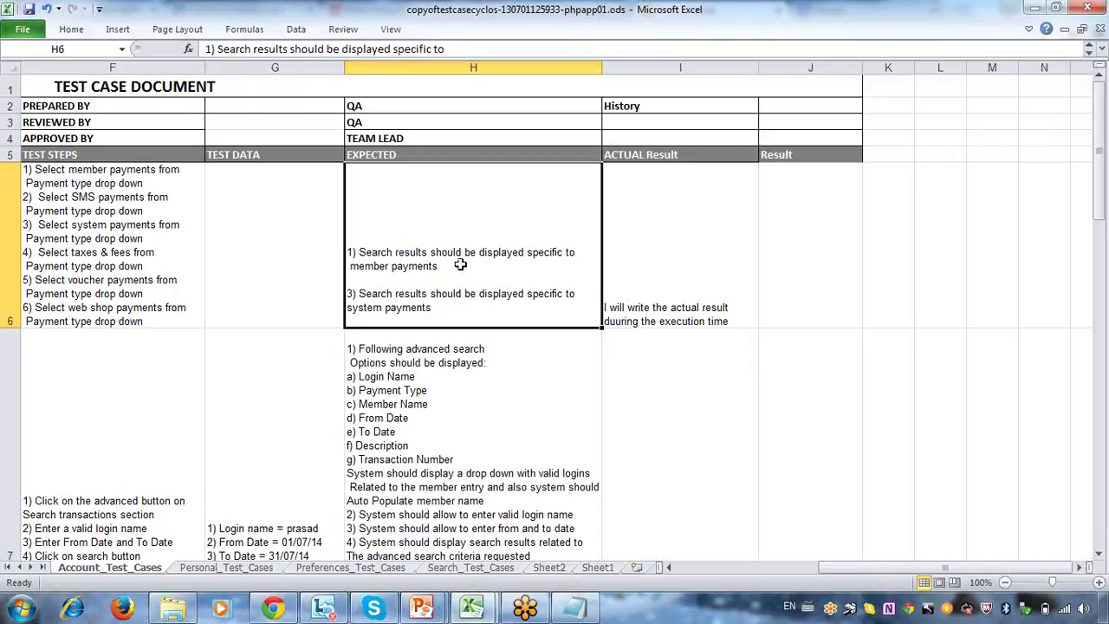
# - Remove test steps 4 through 6 and the SMS payments step from F6
pyautogui.doubleClick(174, 285)
pyautogui.moveTo(144, 321); pyautogui.dragTo(3, 252)
pyautogui.press('Delete')
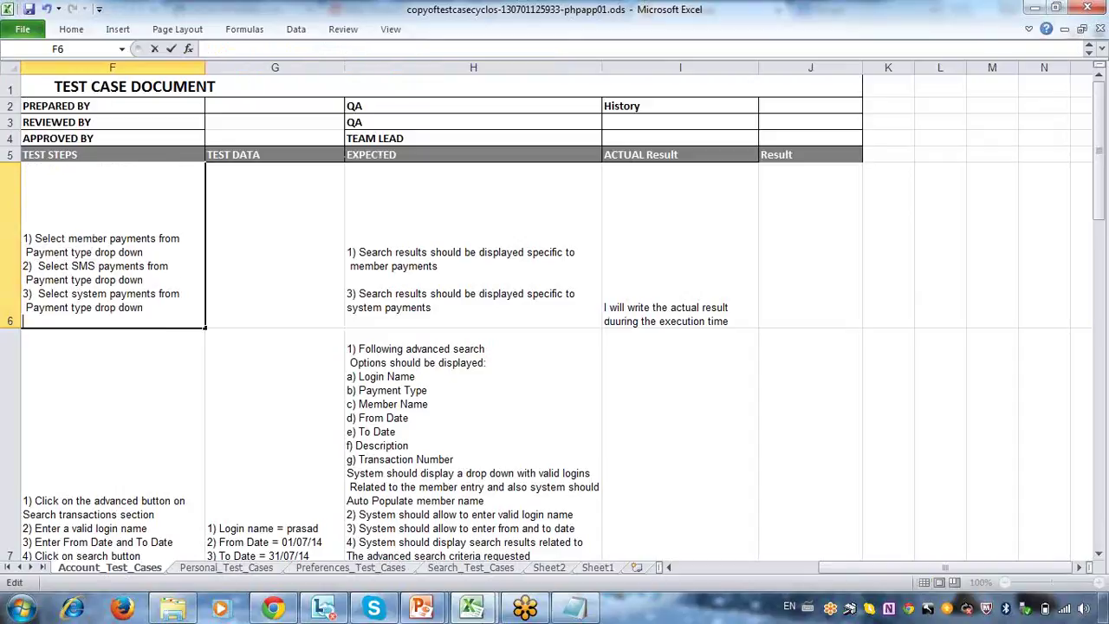
pyautogui.moveTo(158, 283); pyautogui.dragTo(25, 265)
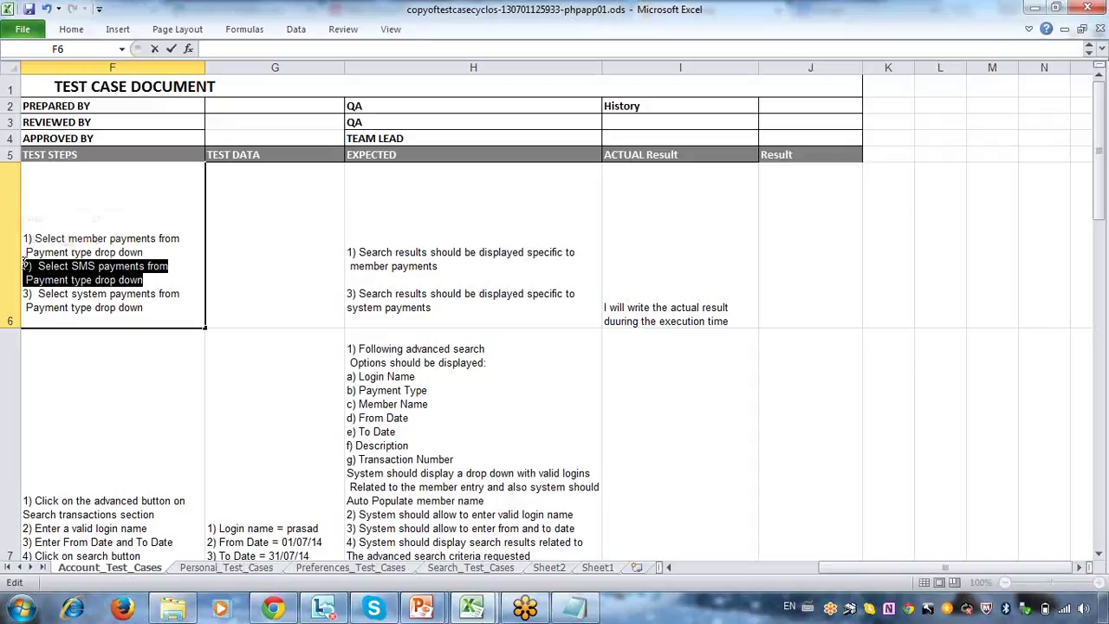
pyautogui.press('Delete')
pyautogui.click(248, 287)
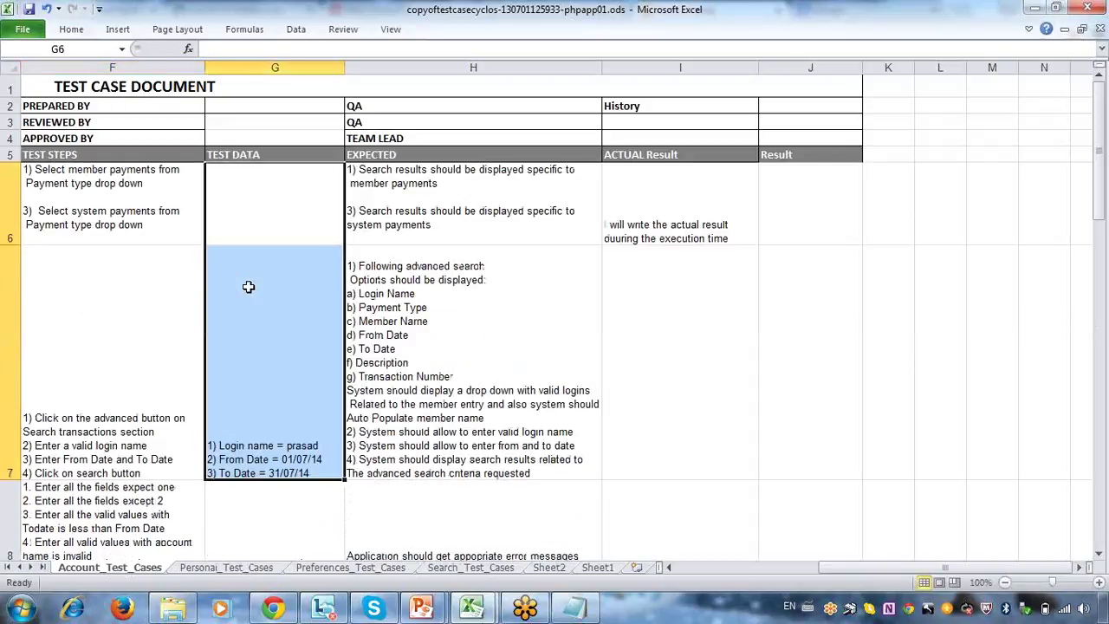
pyautogui.click(118, 227)
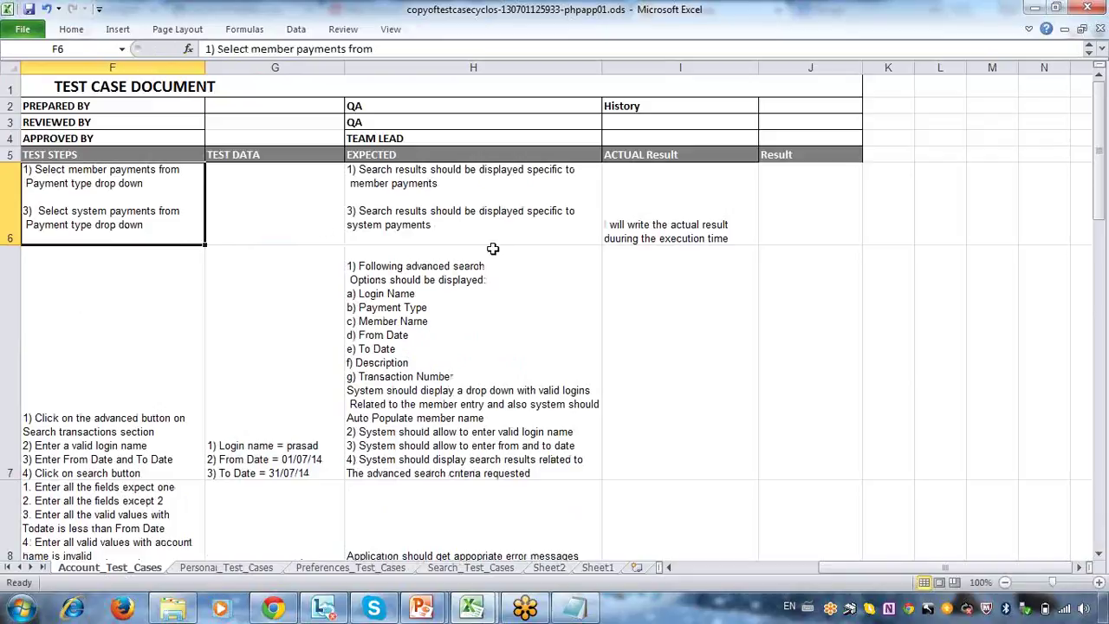
# - Back in Cyclos, set the transaction search payment type to System payments
pyautogui.click(265, 610)
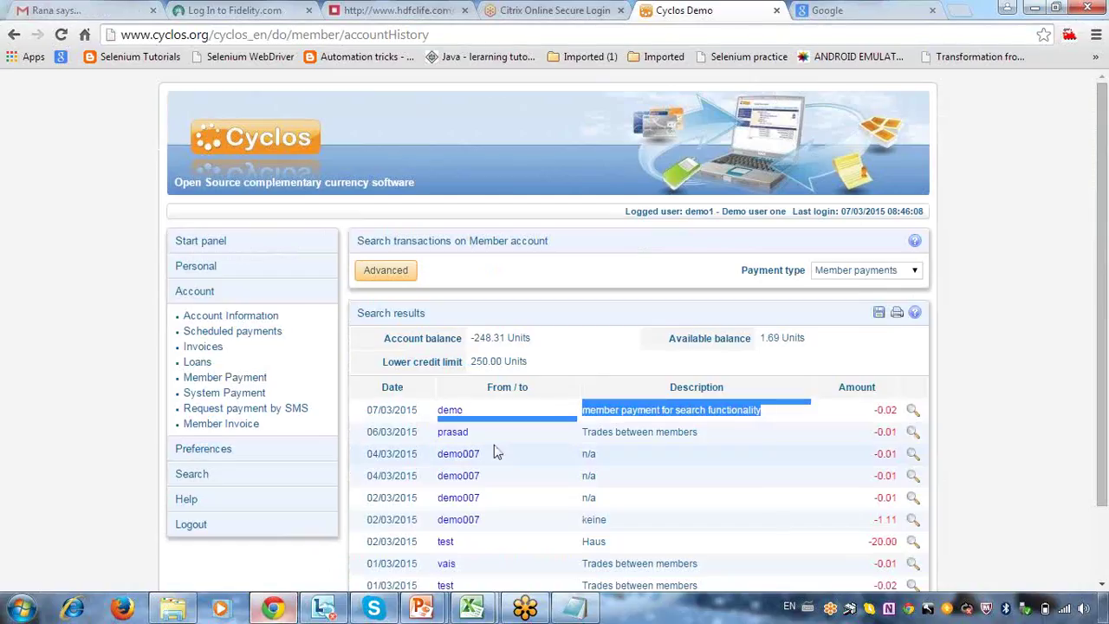
pyautogui.click(859, 272)
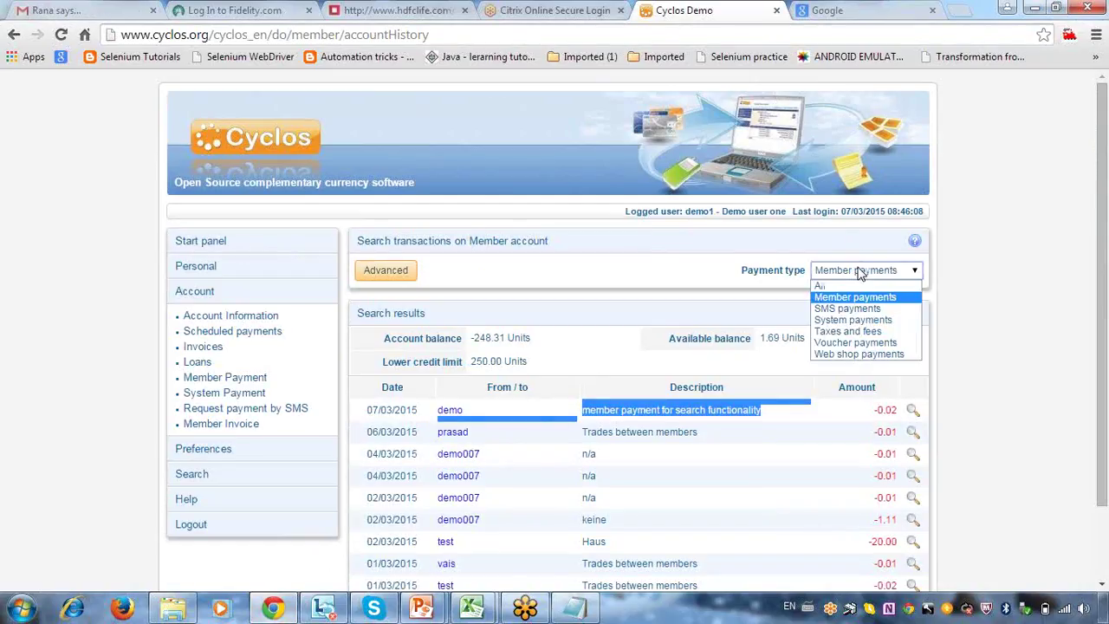
pyautogui.click(855, 321)
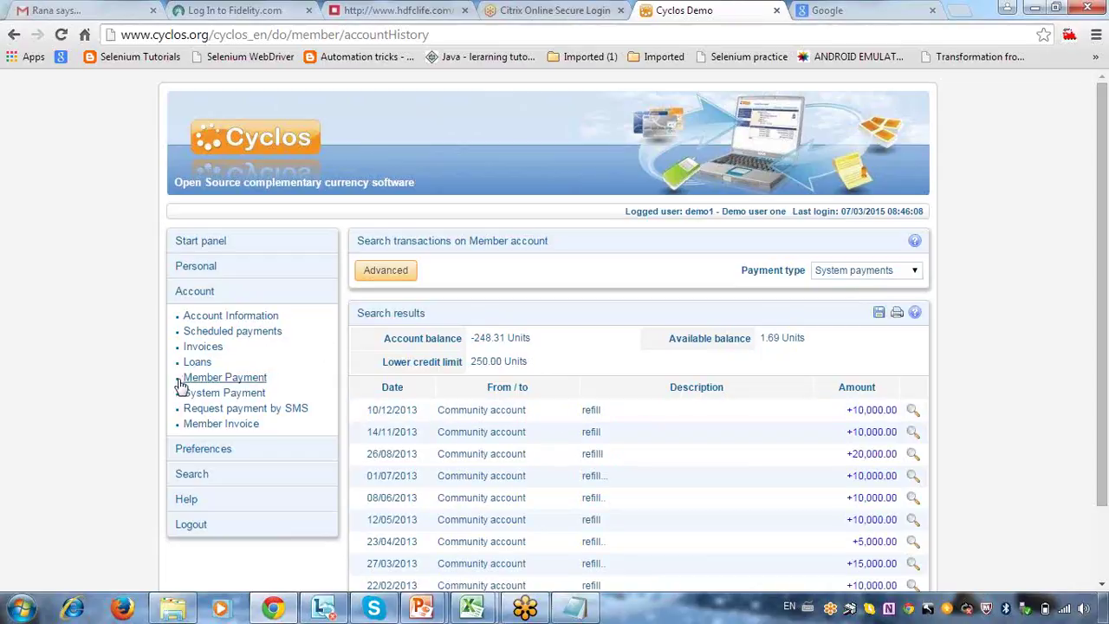
# - Pay 0.02 to System described 'system payment for the search functionality', and confirm
pyautogui.click(223, 394)
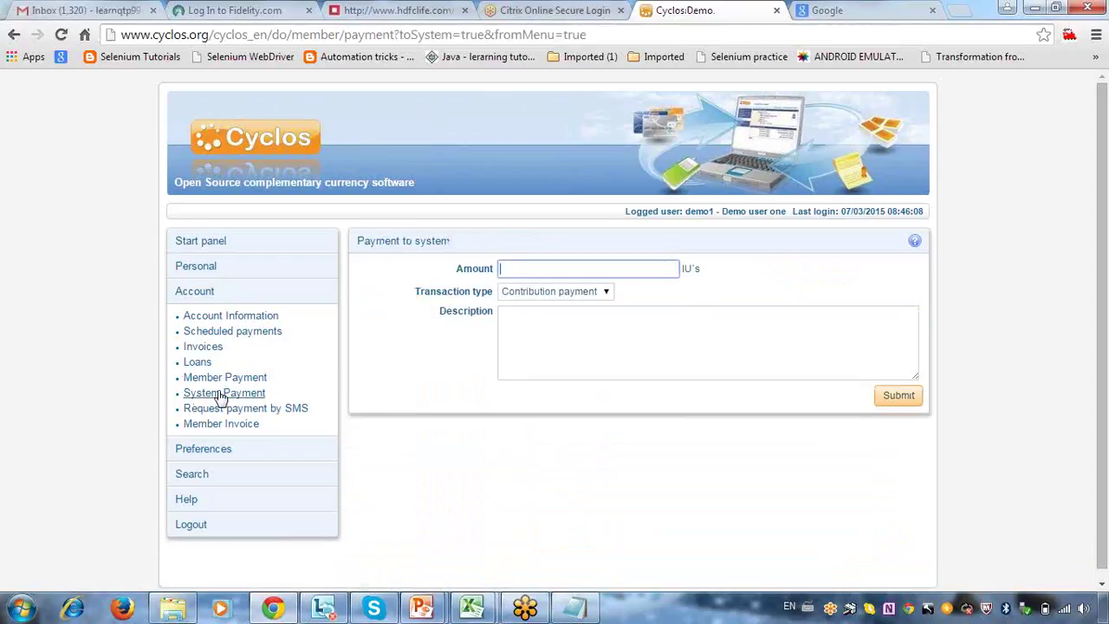
pyautogui.write('0.02')
pyautogui.click(595, 344)
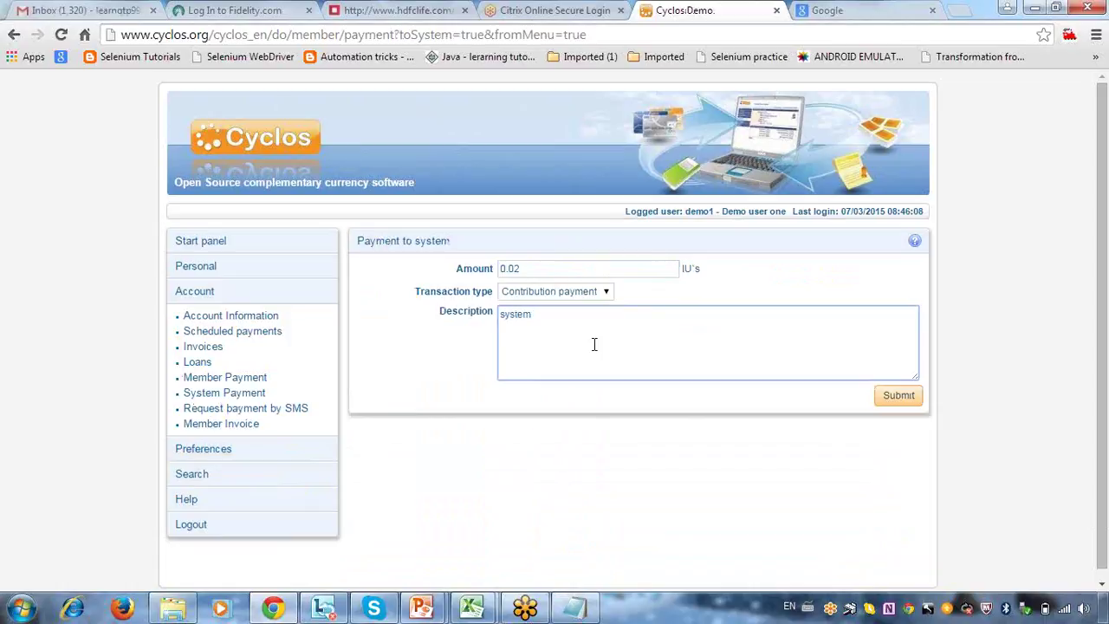
pyautogui.write('system payment for the search fucnitoan')
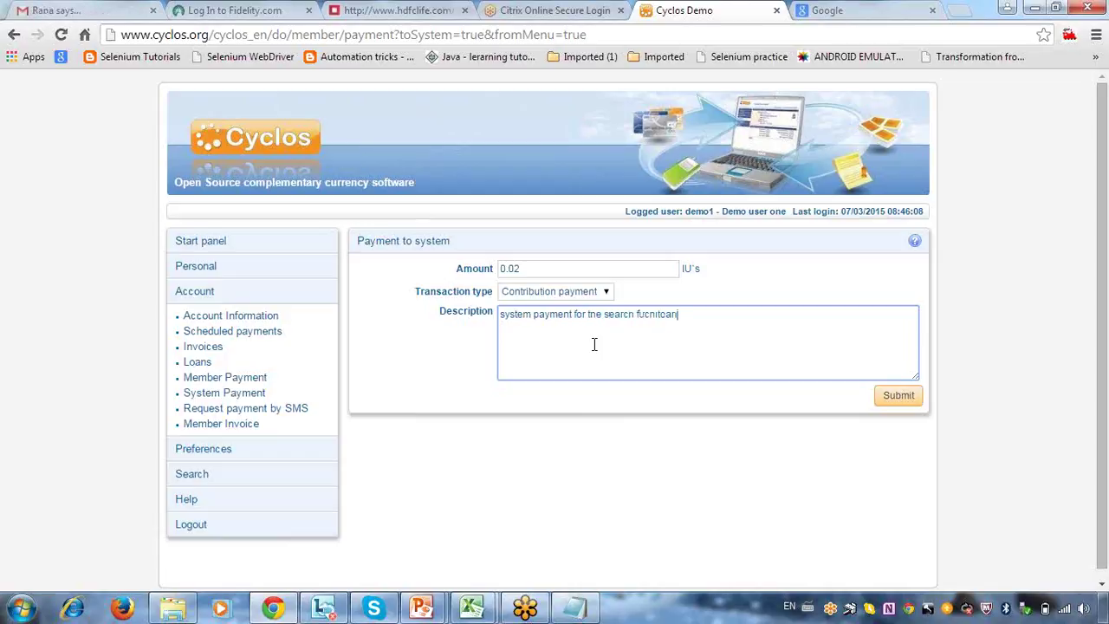
pyautogui.press('BackSpace')
pyautogui.press('BackSpace')
pyautogui.press('BackSpace')
pyautogui.press('BackSpace')
pyautogui.press('BackSpace')
pyautogui.press('BackSpace')
pyautogui.press('BackSpace')
pyautogui.write('nctionality')
pyautogui.click(886, 403)
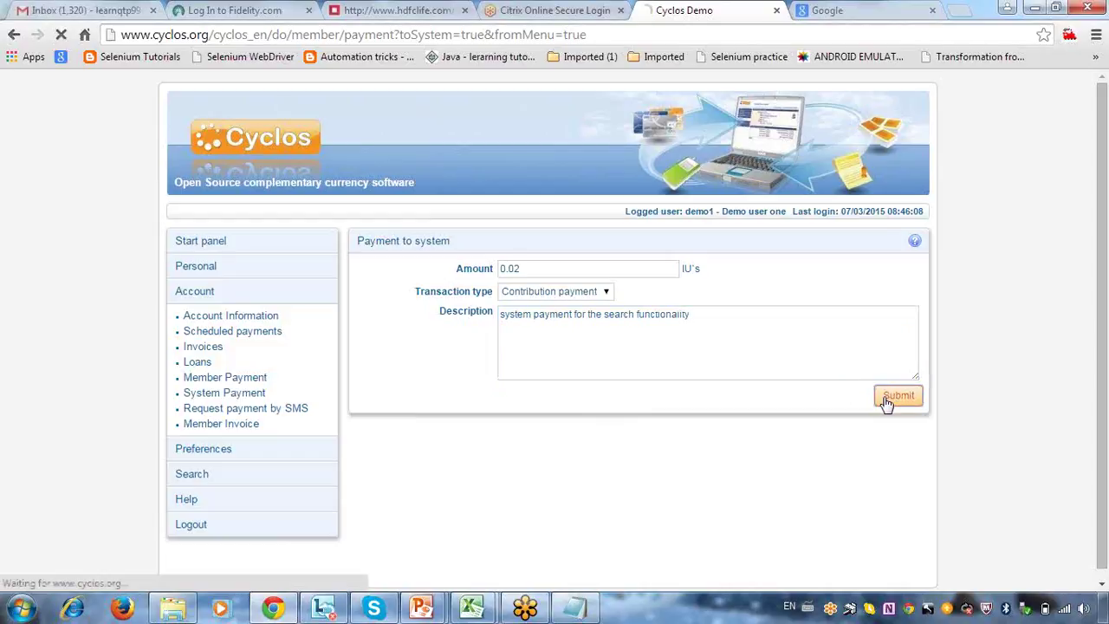
pyautogui.click(881, 370)
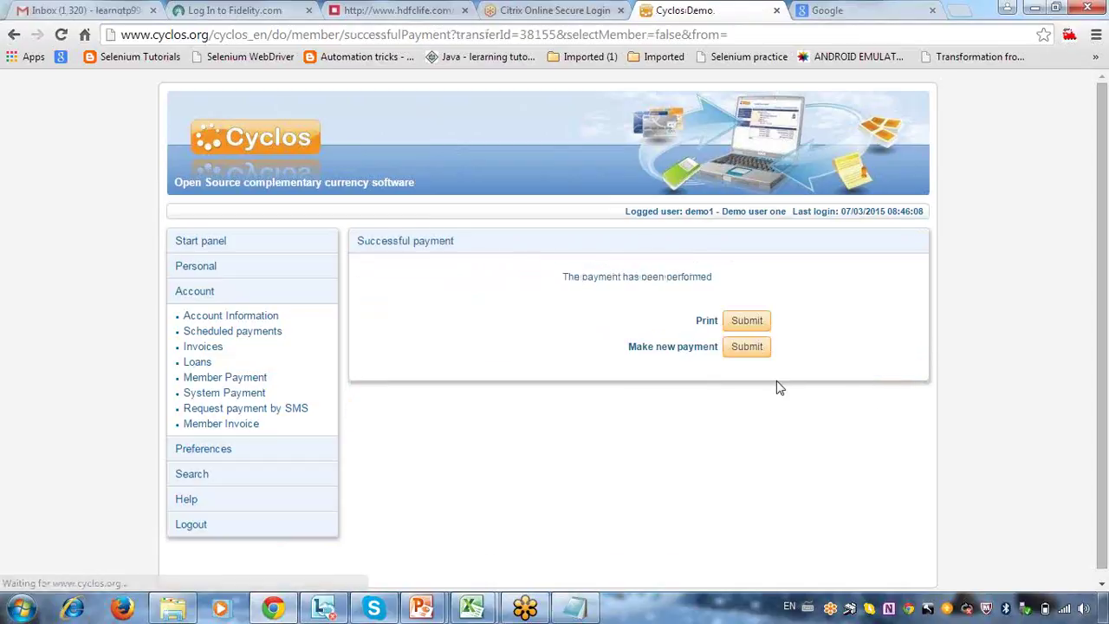
# - Filter the account history to System payments and page through the results
pyautogui.click(207, 318)
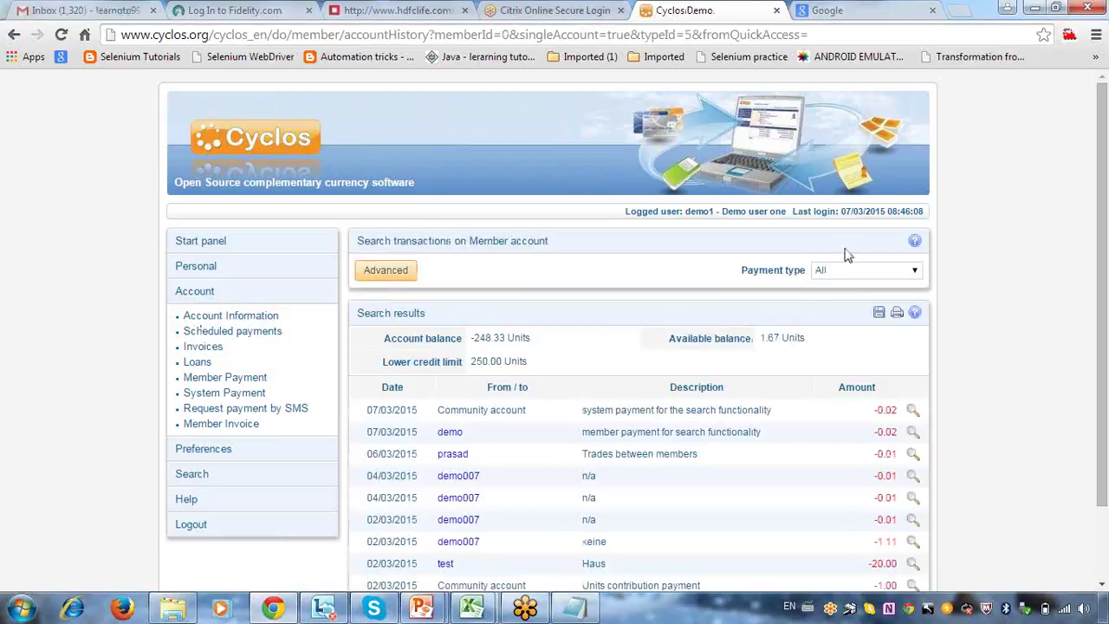
pyautogui.click(854, 271)
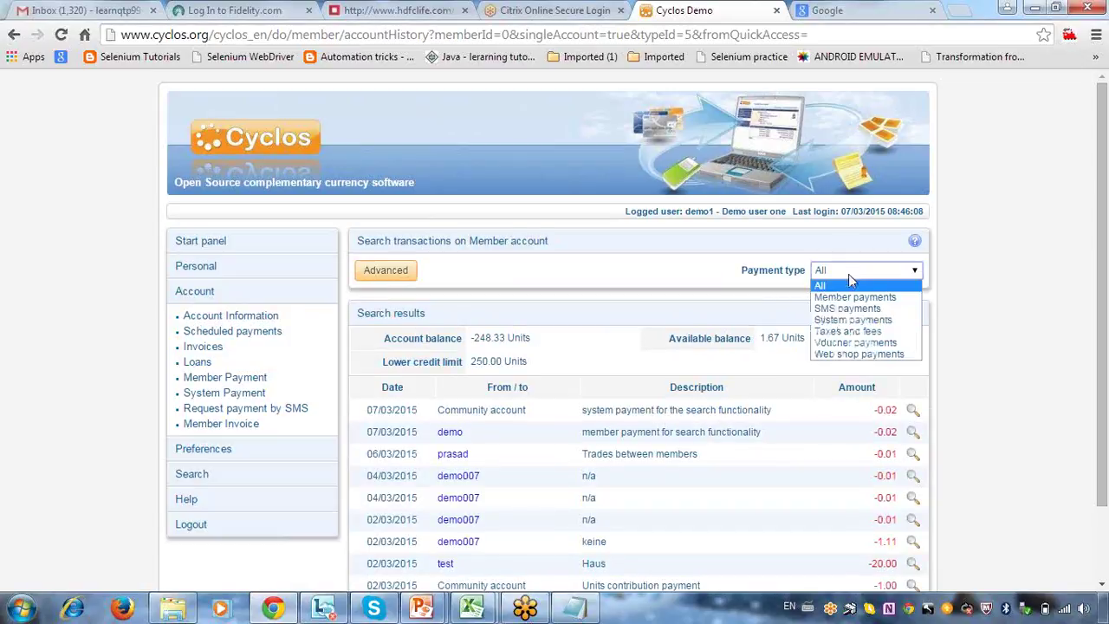
pyautogui.click(854, 319)
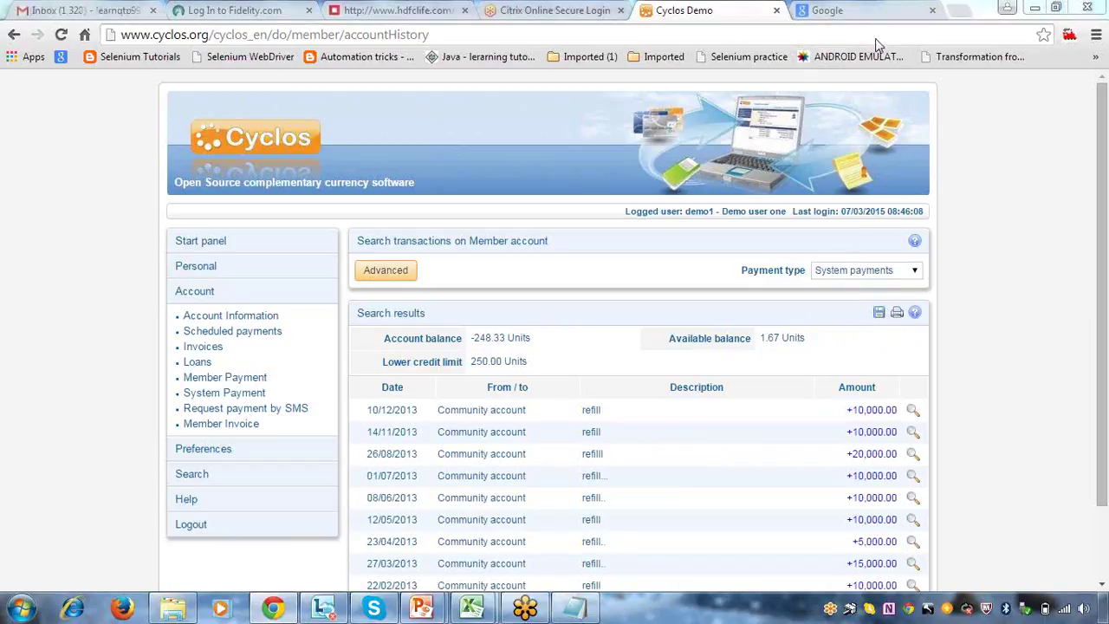
pyautogui.moveTo(1106, 341); pyautogui.dragTo(1105, 473)
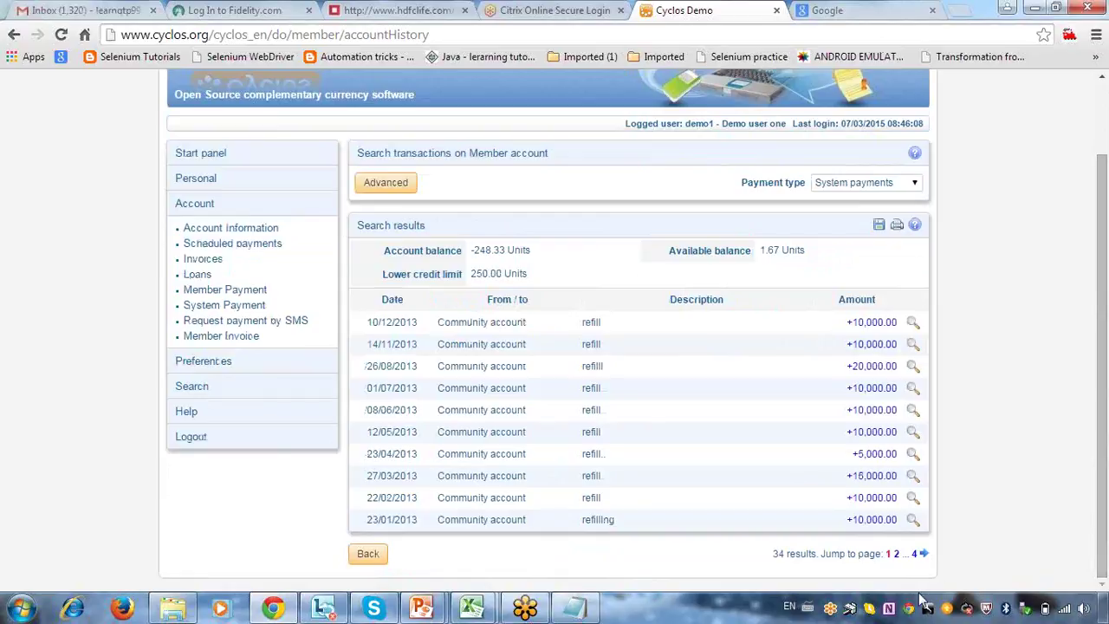
pyautogui.click(897, 555)
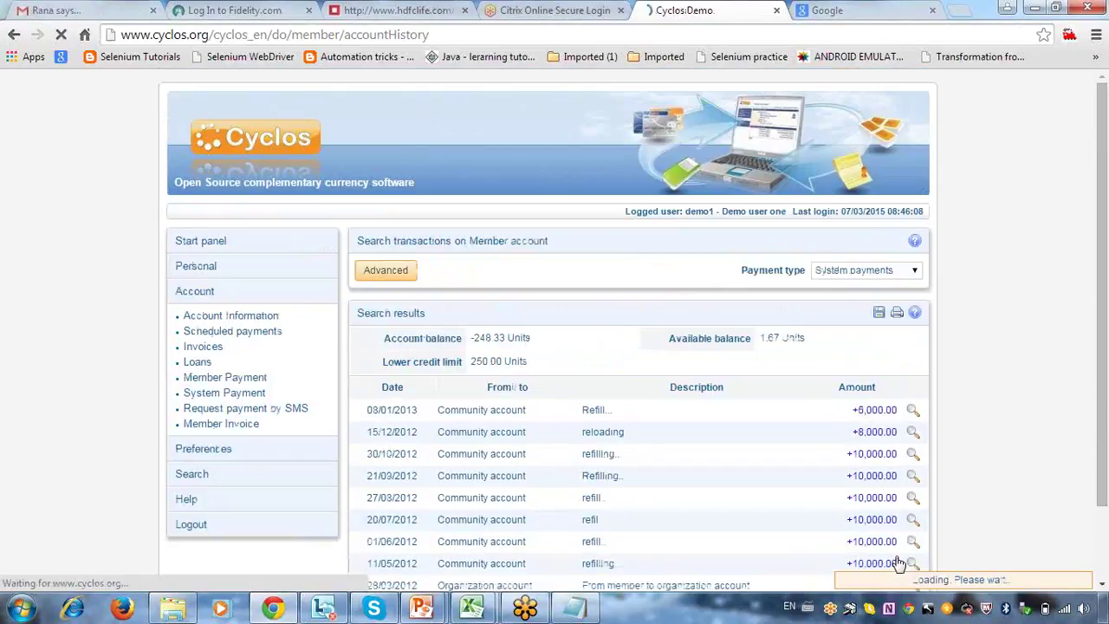
pyautogui.scroll(-1, 919, 520)
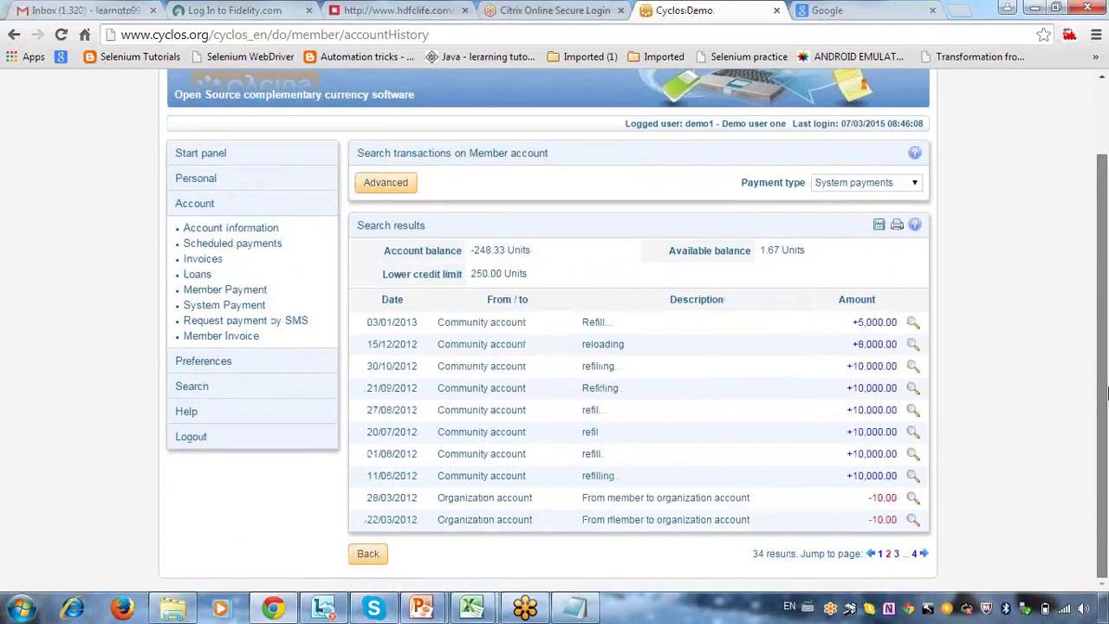
pyautogui.click(880, 554)
# - Check the list with all payment types, then reapply the System payments filter
pyautogui.click(847, 269)
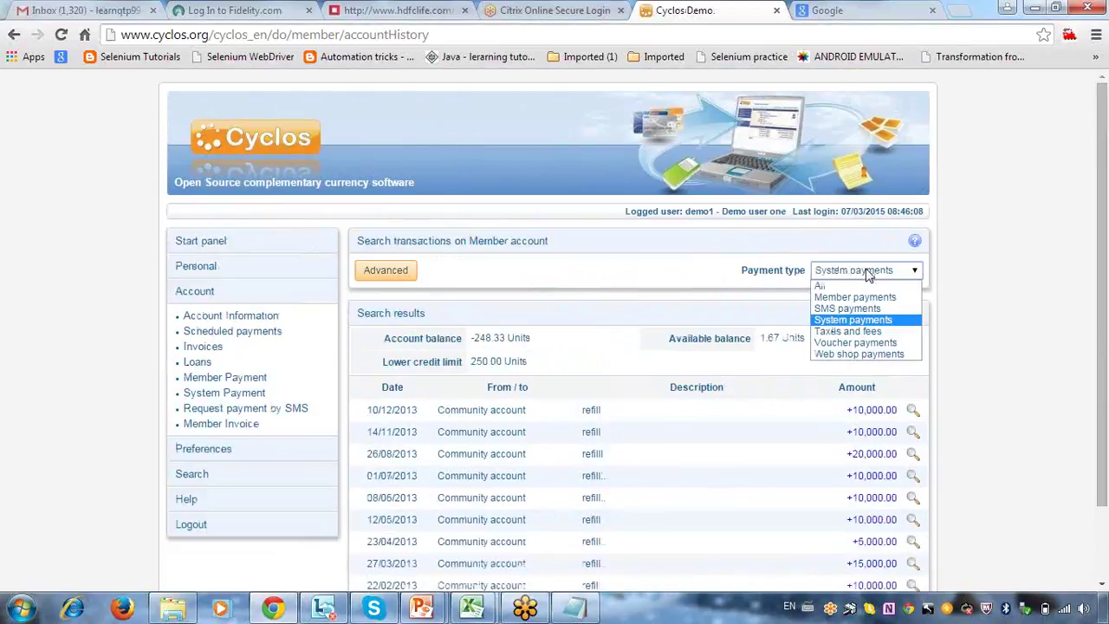
pyautogui.click(856, 285)
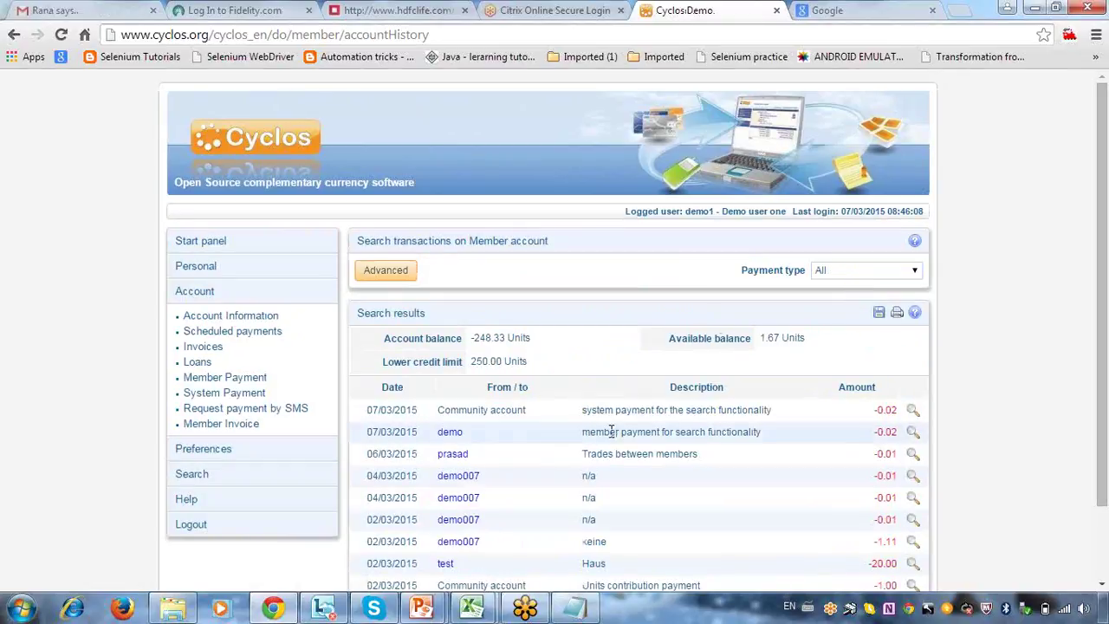
pyautogui.moveTo(772, 413); pyautogui.dragTo(582, 416)
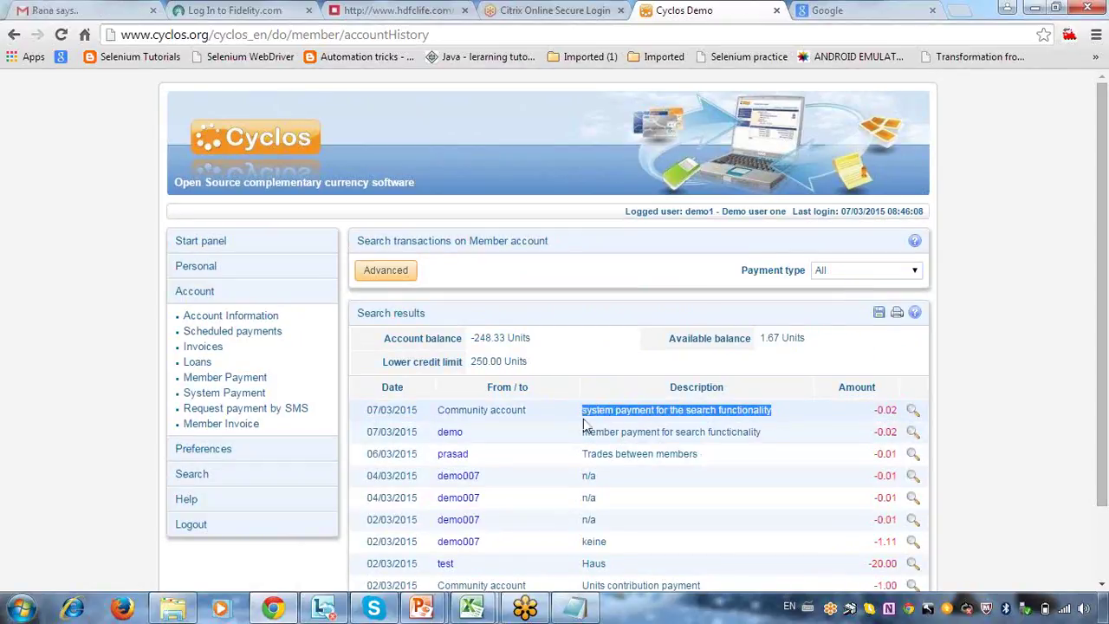
pyautogui.click(889, 277)
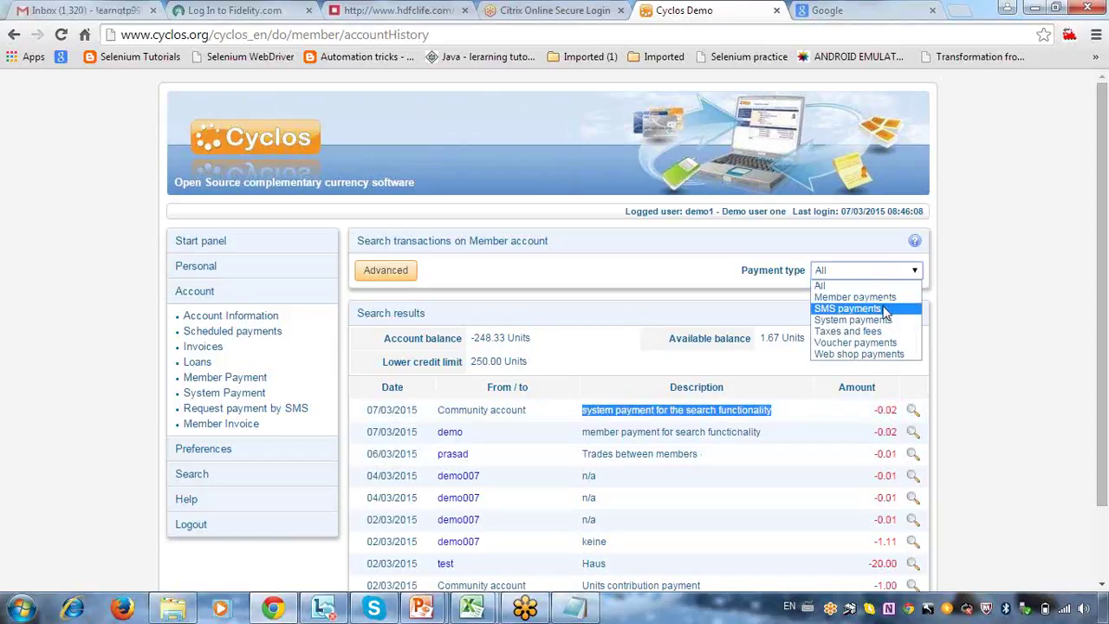
pyautogui.click(889, 320)
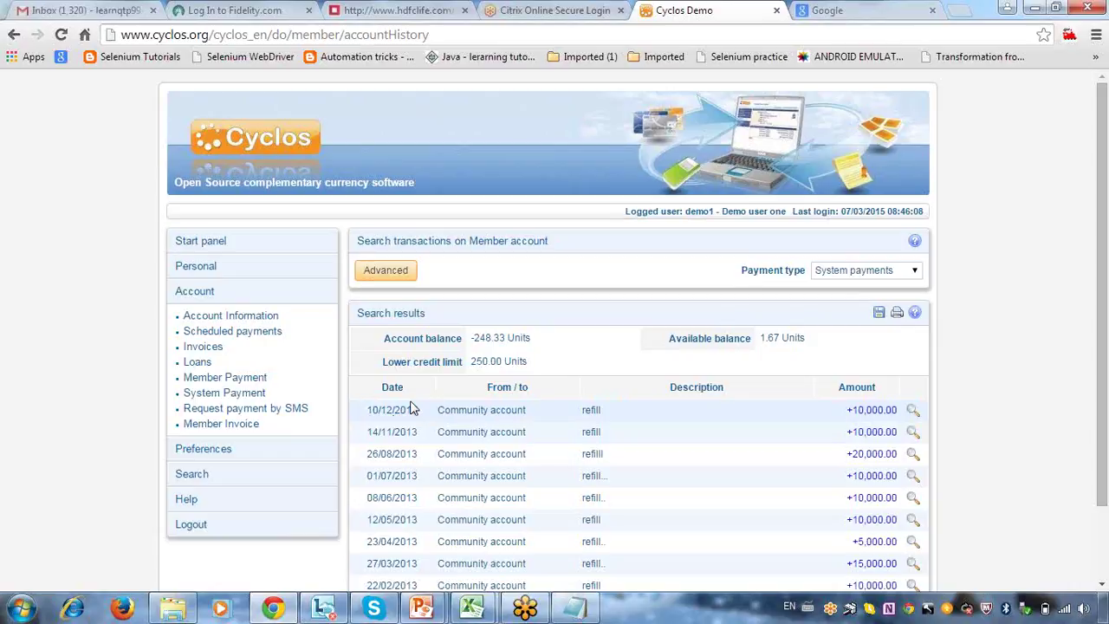
# - Replace I6's placeholder with 'i. Member payments seach is working as expected'
pyautogui.moveTo(471, 608)
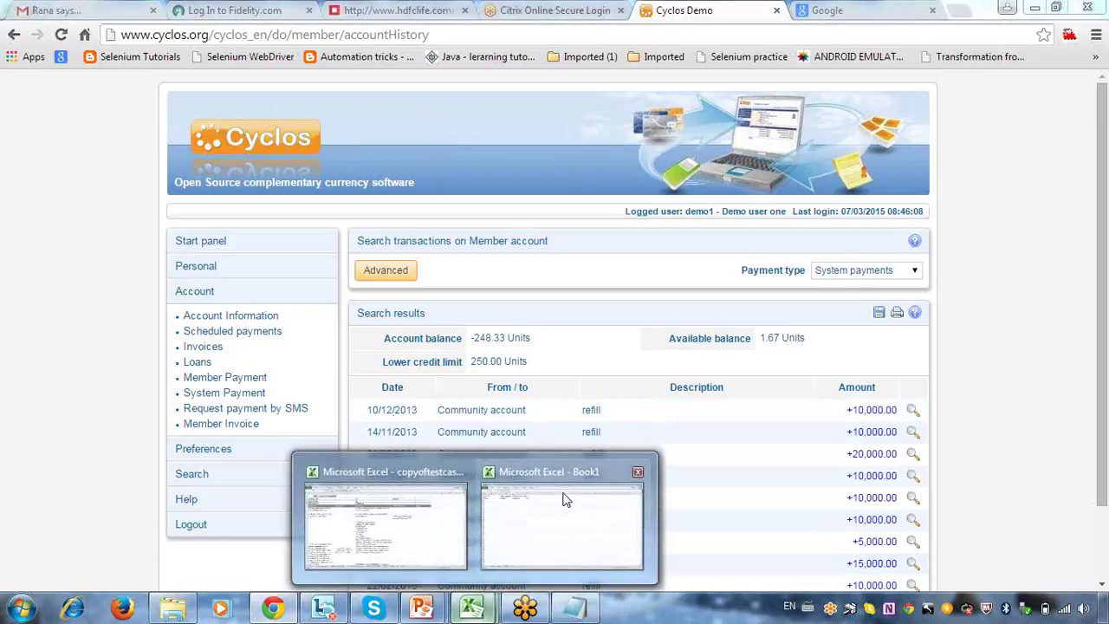
pyautogui.click(434, 521)
pyautogui.click(683, 198)
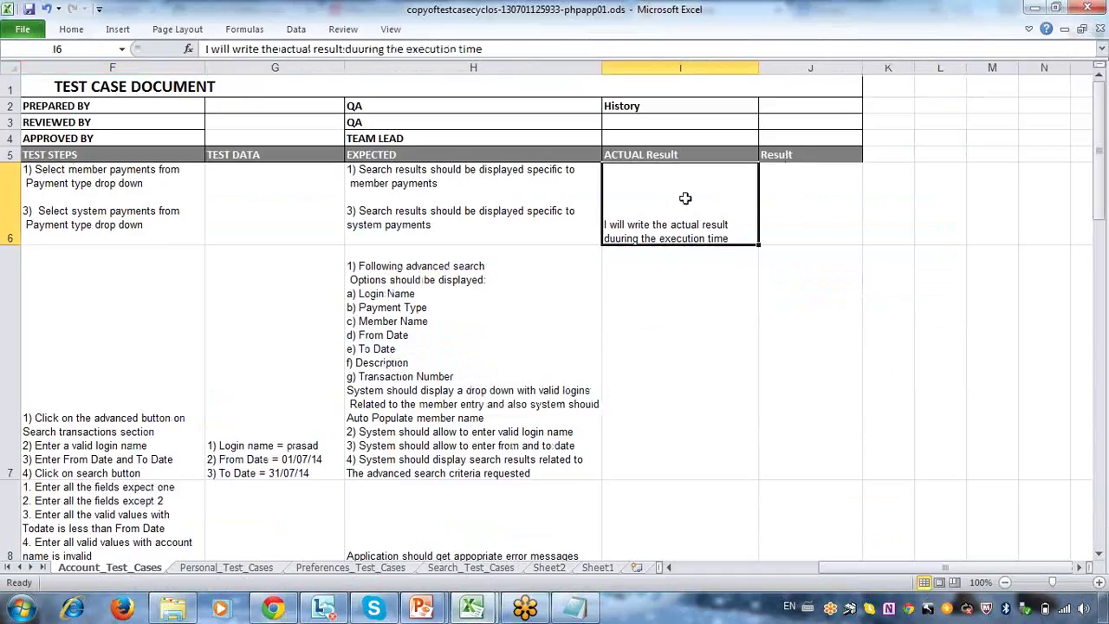
pyautogui.doubleClick(730, 227)
pyautogui.moveTo(742, 234); pyautogui.dragTo(529, 226)
pyautogui.press('BackSpace')
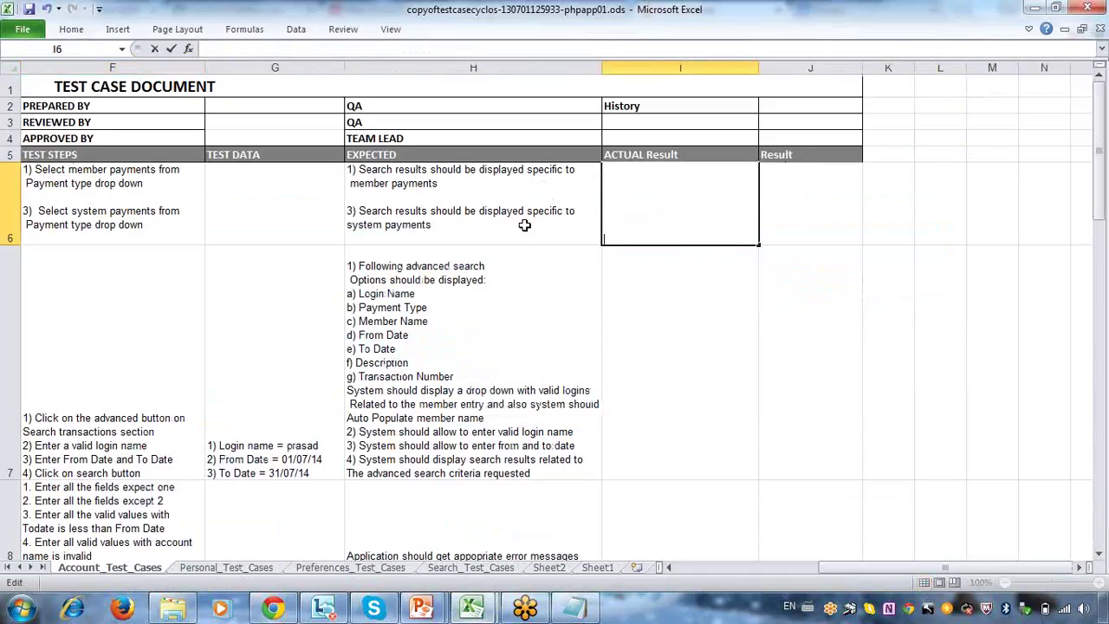
pyautogui.write('i. Member payments seach is working a')
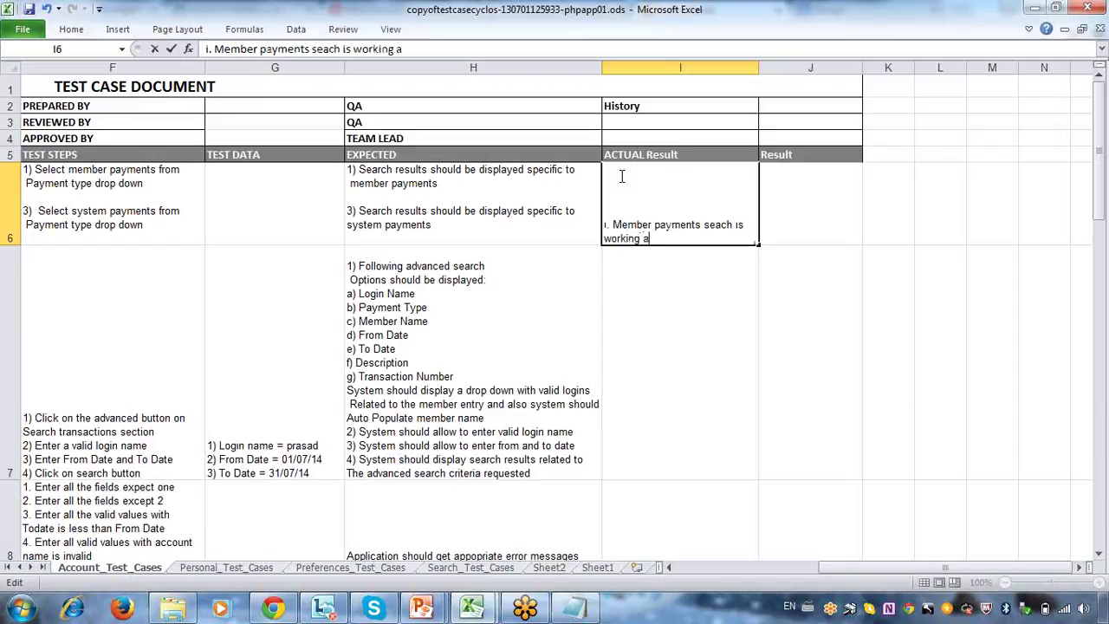
pyautogui.write('s expect')
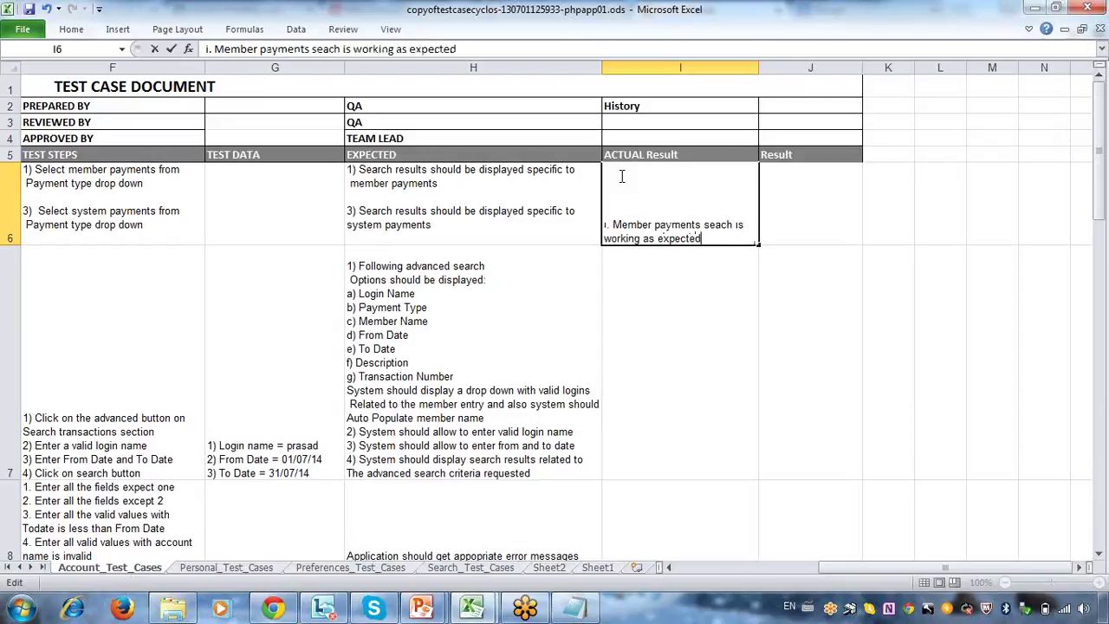
pyautogui.write('ed')
pyautogui.hotkey('alt', 'Return')
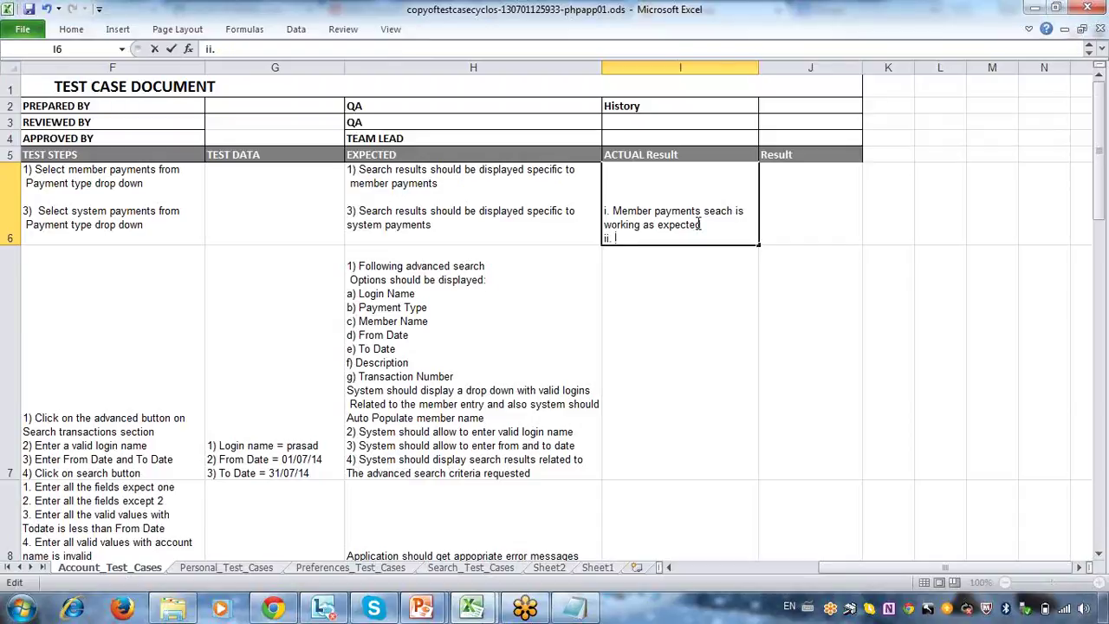
# - Add line 'ii.' to I6: newly created System payments not displaying in the basic search results
pyautogui.write('ii.')
pyautogui.write('System paymen')
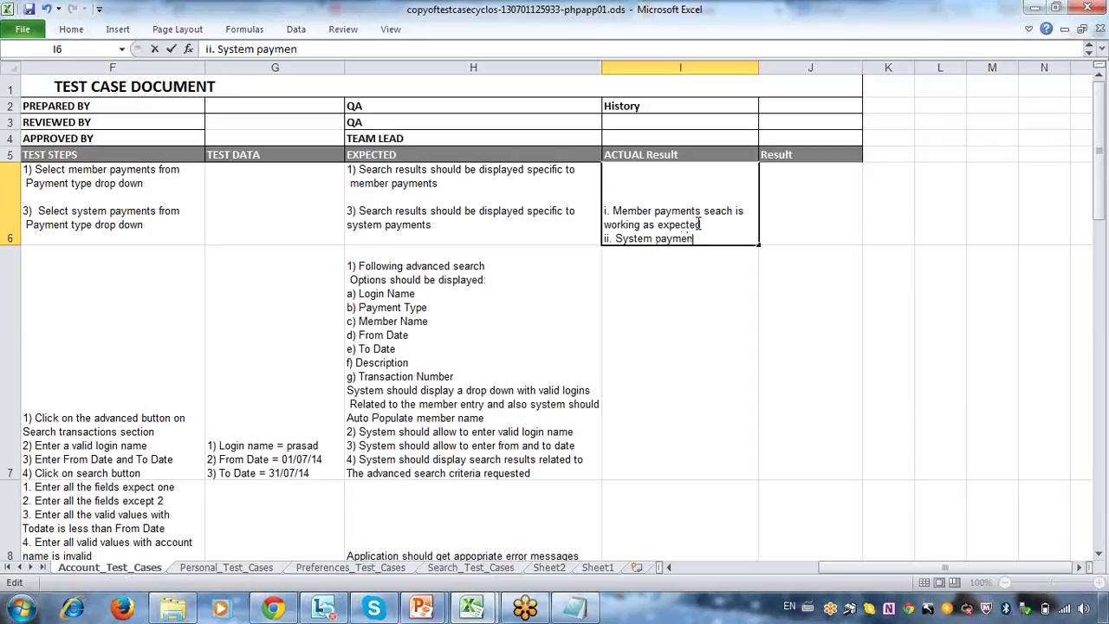
pyautogui.write('ts is not.')
pyautogui.write('displaying')
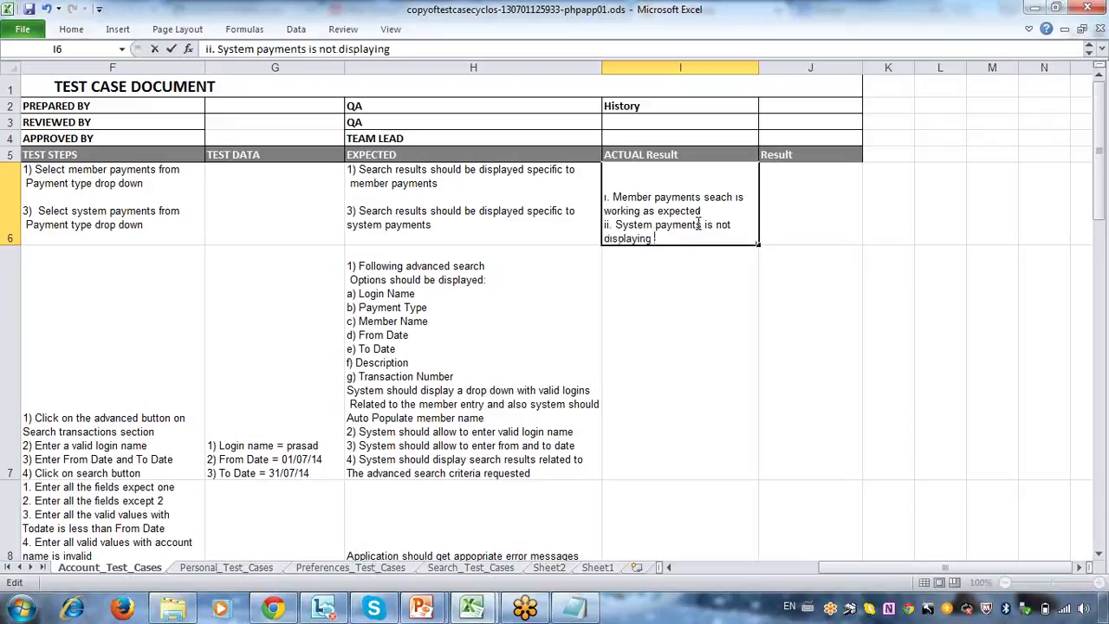
pyautogui.click(616, 224)
pyautogui.write('Newly cre')
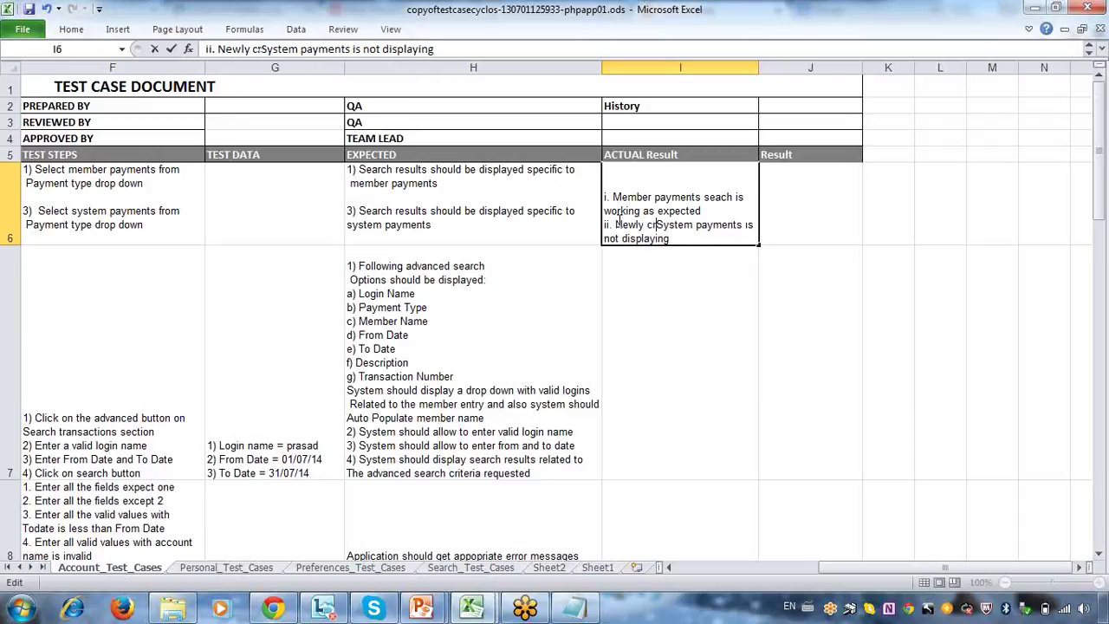
pyautogui.write('ated')
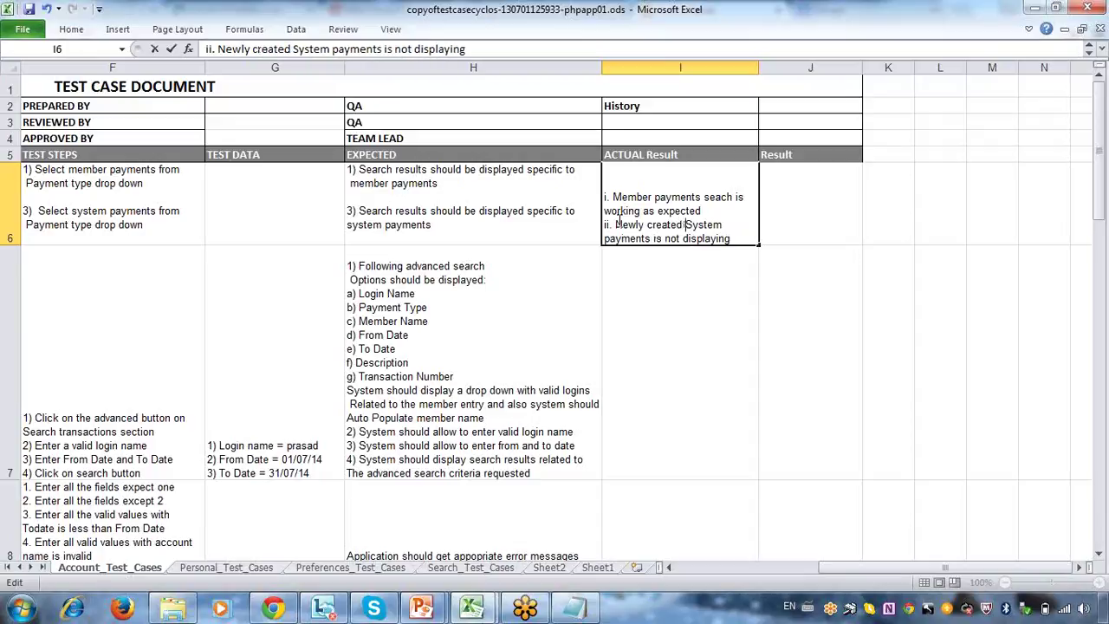
pyautogui.click(737, 239)
pyautogui.write('in the')
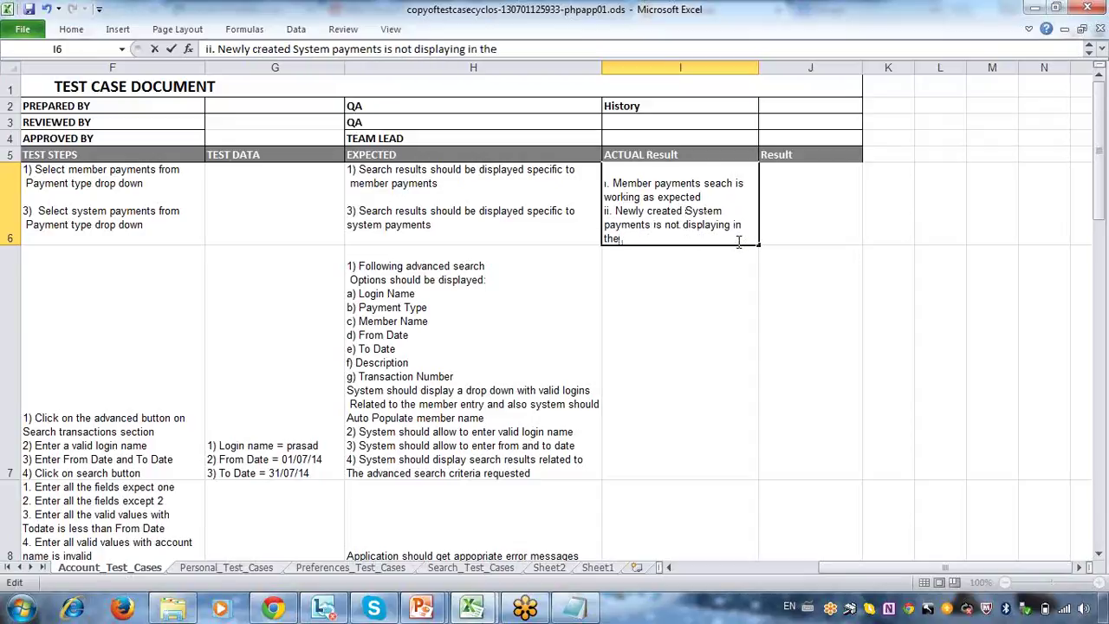
pyautogui.write(' basic search results')
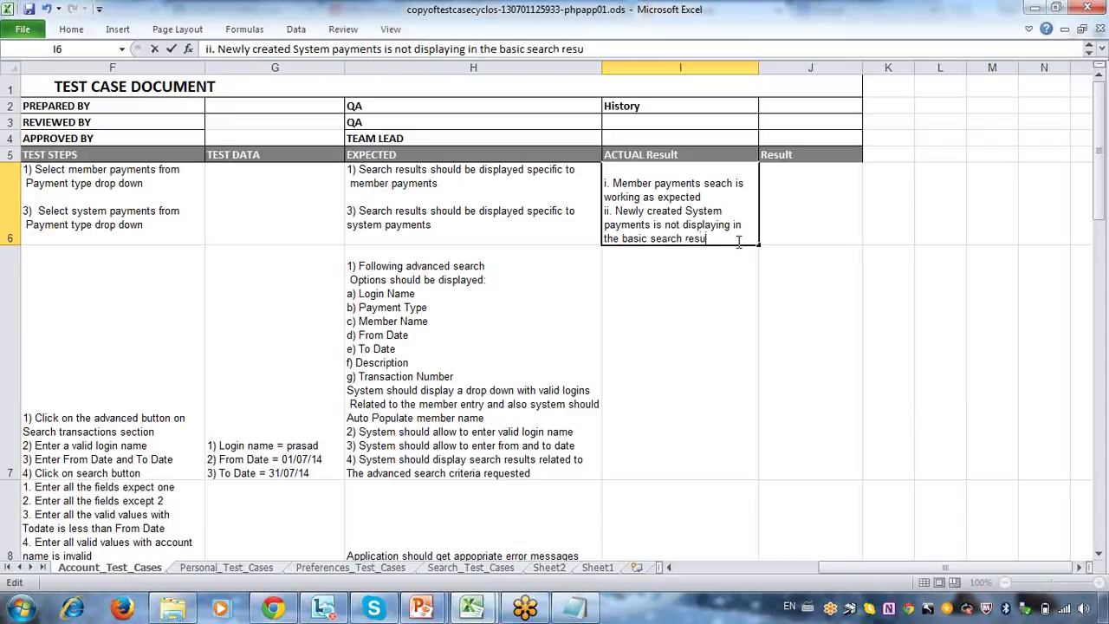
pyautogui.click(723, 304)
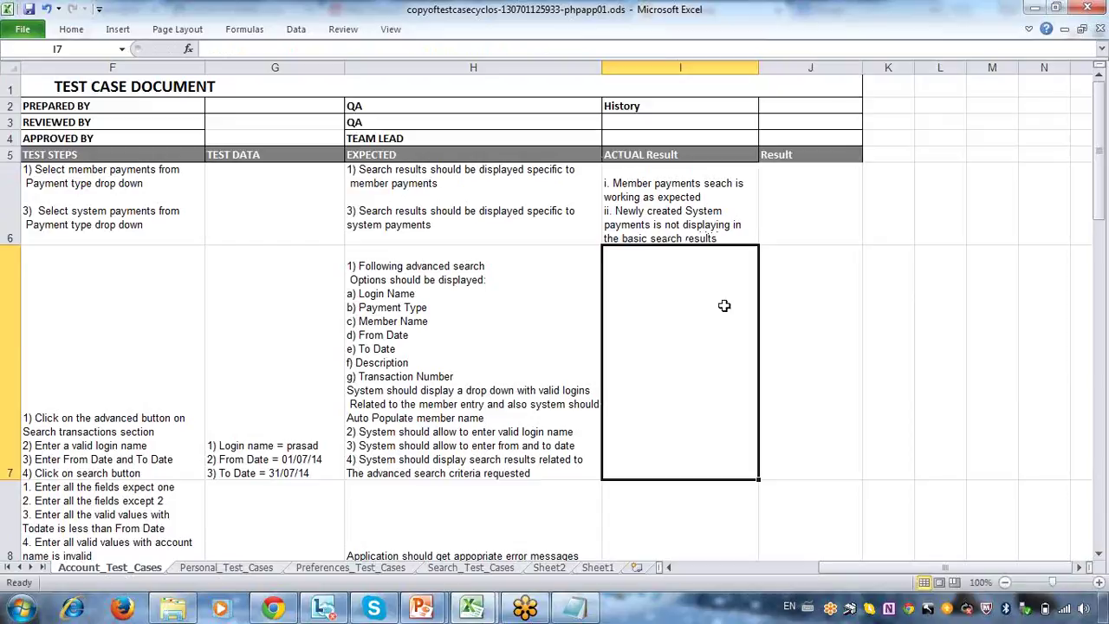
# - Enter Fail as the test result in J6
pyautogui.click(809, 208)
pyautogui.write('Fail')
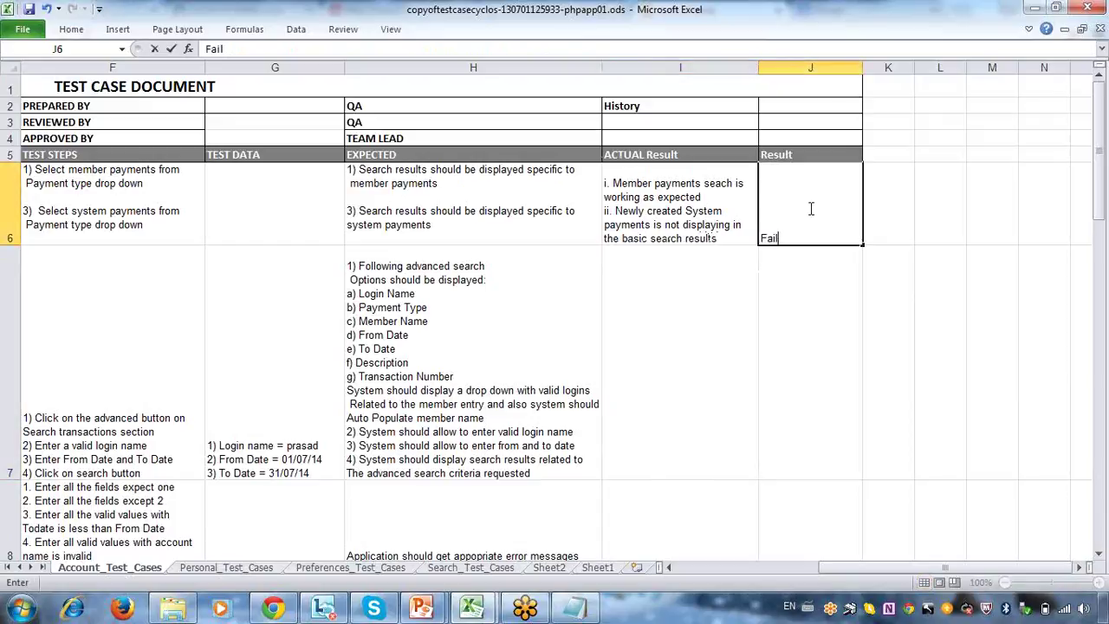
pyautogui.click(707, 262)
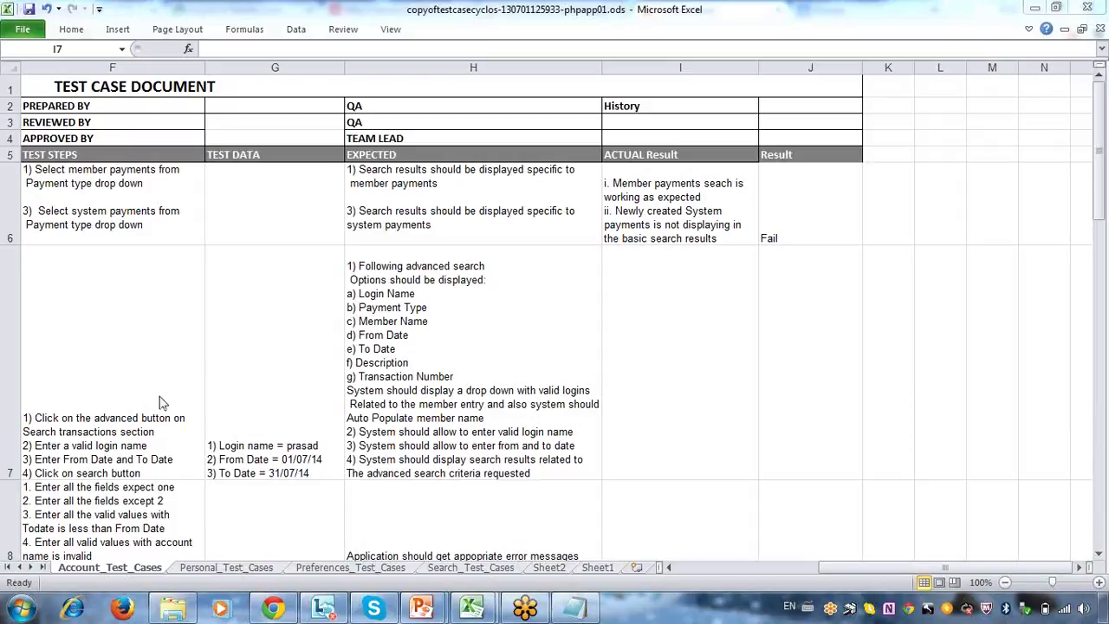
# - Review the advanced search test's name, description and steps in D7–F7, then return to Cyclos
pyautogui.press('Left')
pyautogui.press('Left')
pyautogui.press('Left')
pyautogui.press('Left')
pyautogui.press('Left')
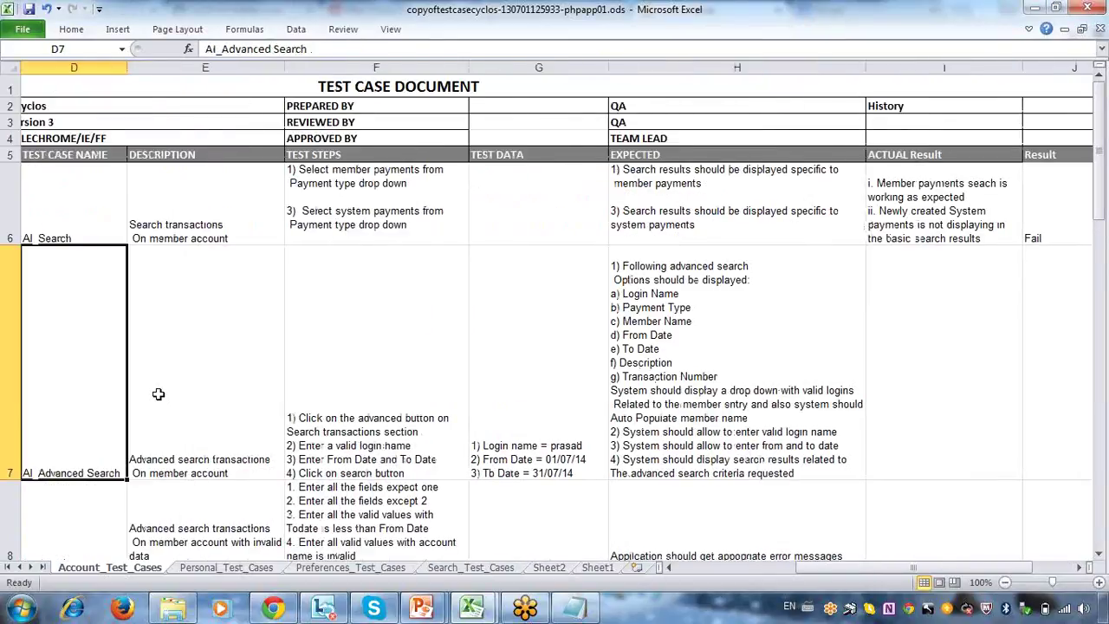
pyautogui.click(158, 394)
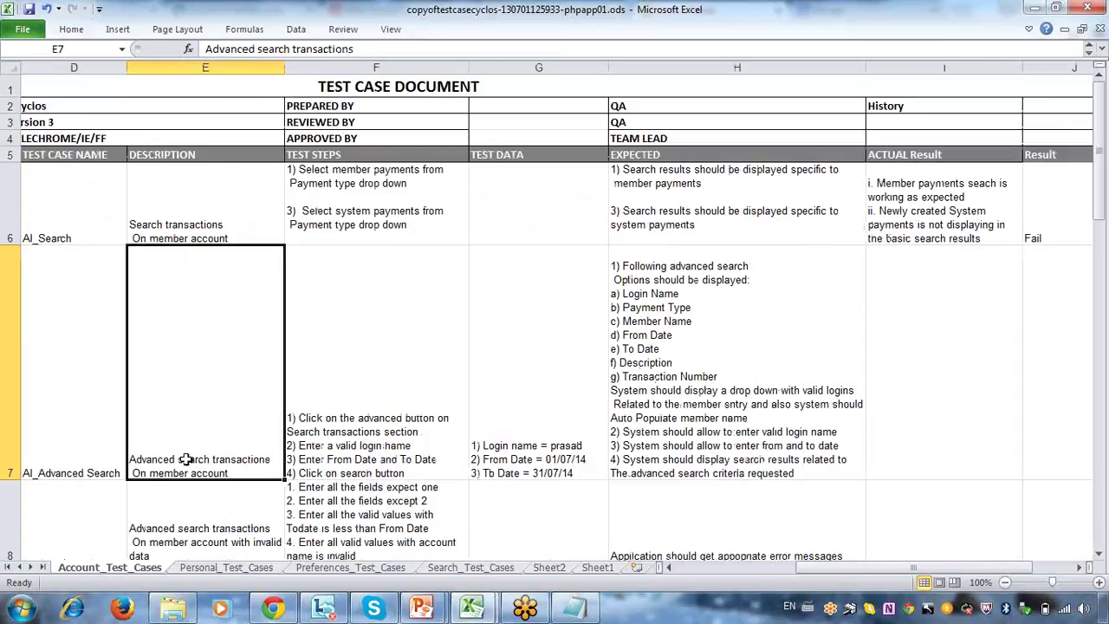
pyautogui.press('Right')
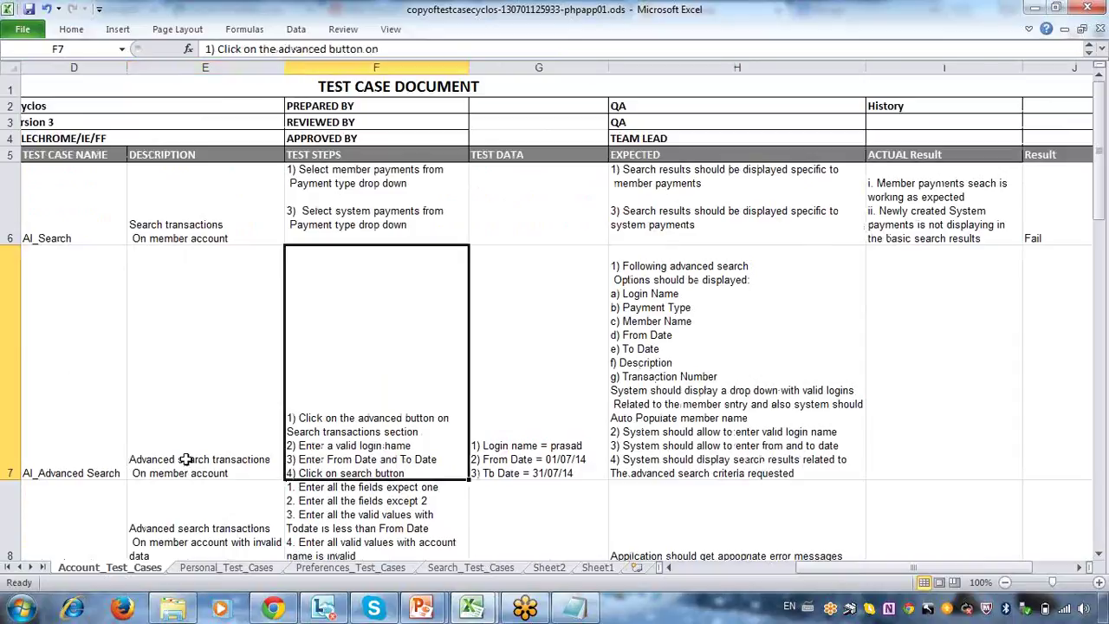
pyautogui.click(273, 610)
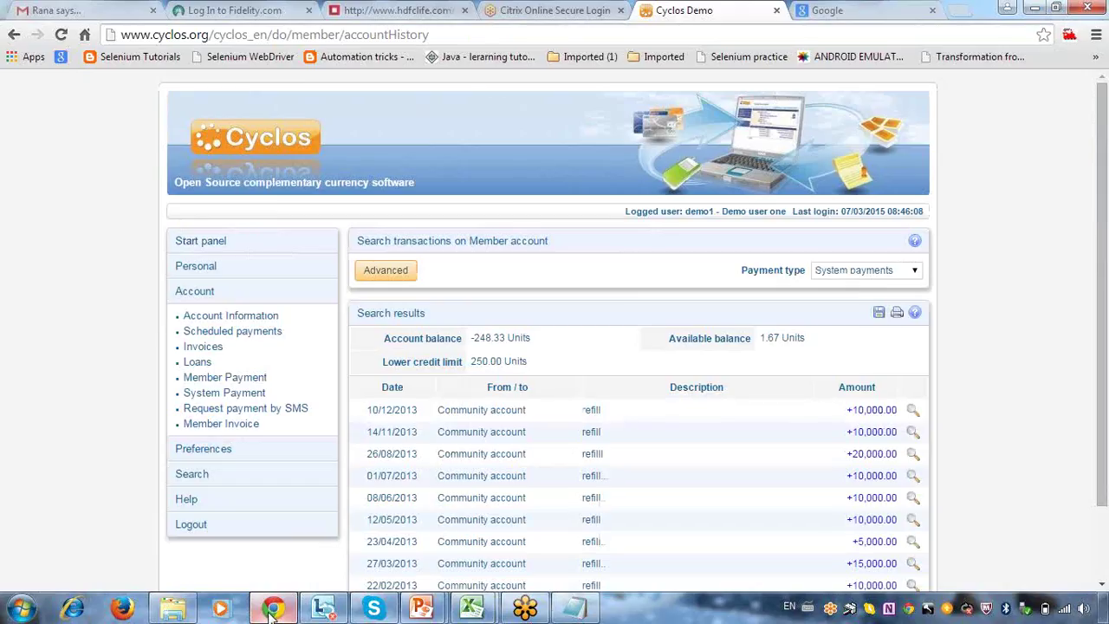
# - Open the advanced transaction search form and recheck the E7 test description in the workbook
pyautogui.click(396, 272)
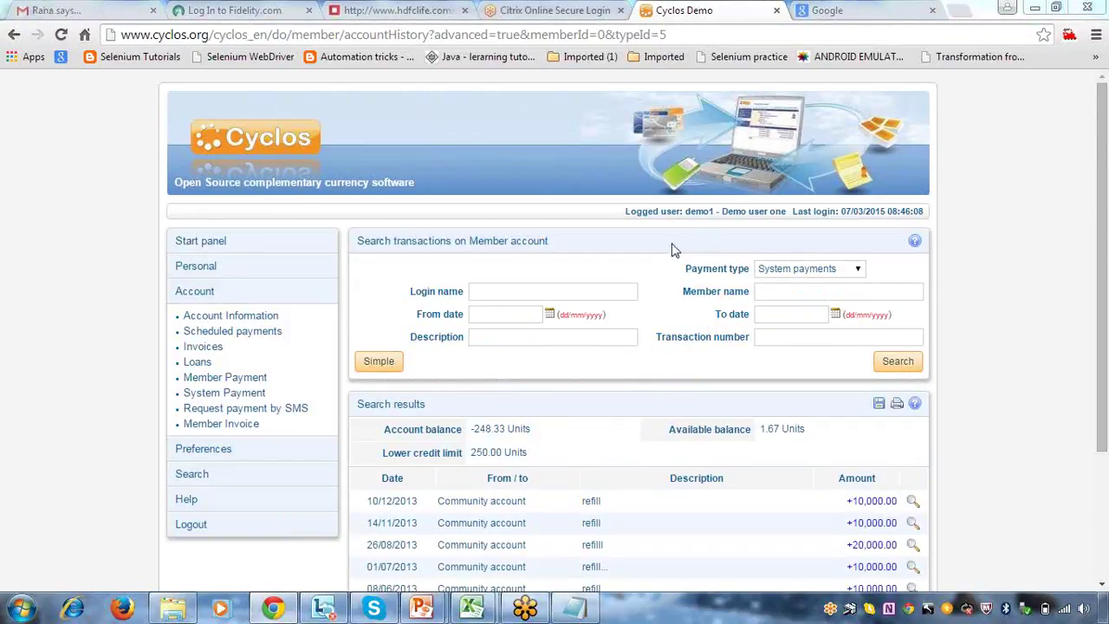
pyautogui.moveTo(472, 608)
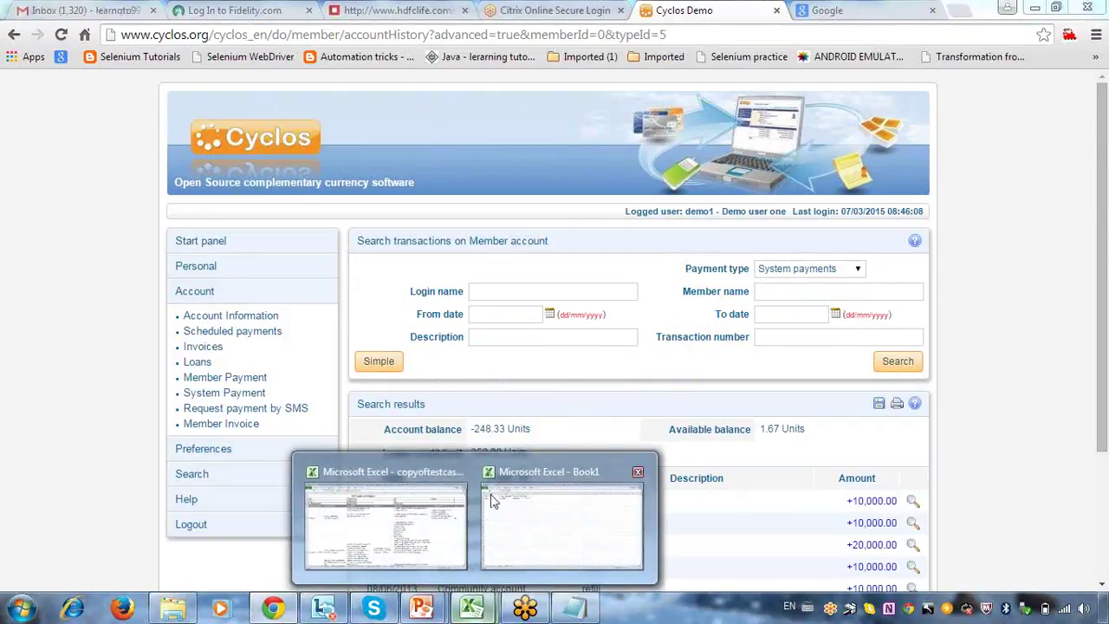
pyautogui.click(386, 520)
pyautogui.click(219, 437)
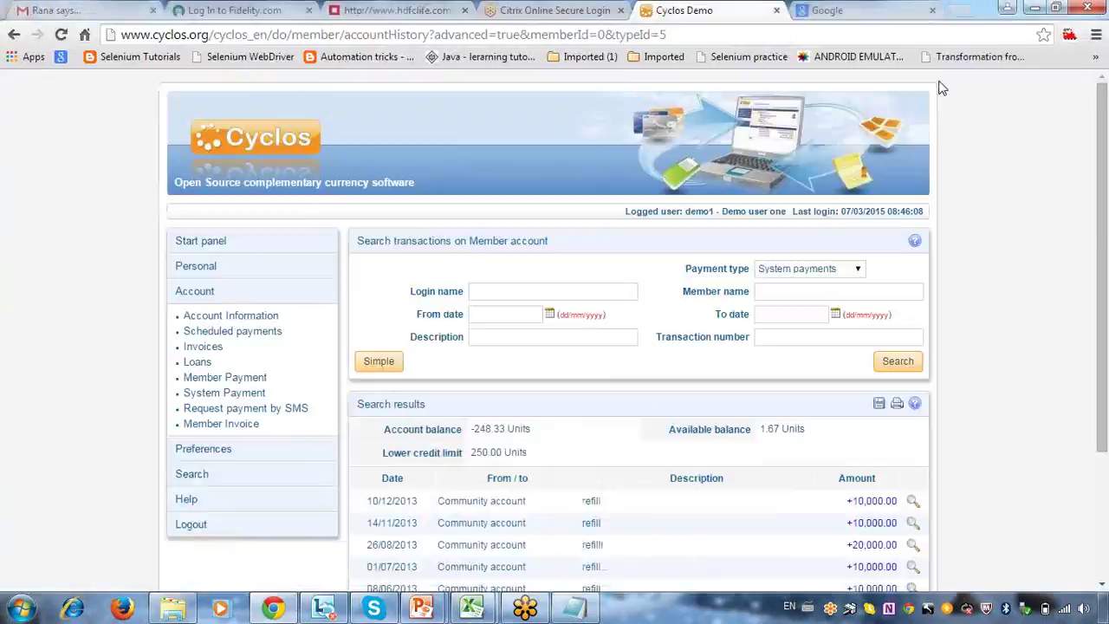
pyautogui.click(1035, 7)
# - Rerun the transaction search with Payment type set to All
pyautogui.click(858, 269)
pyautogui.click(818, 285)
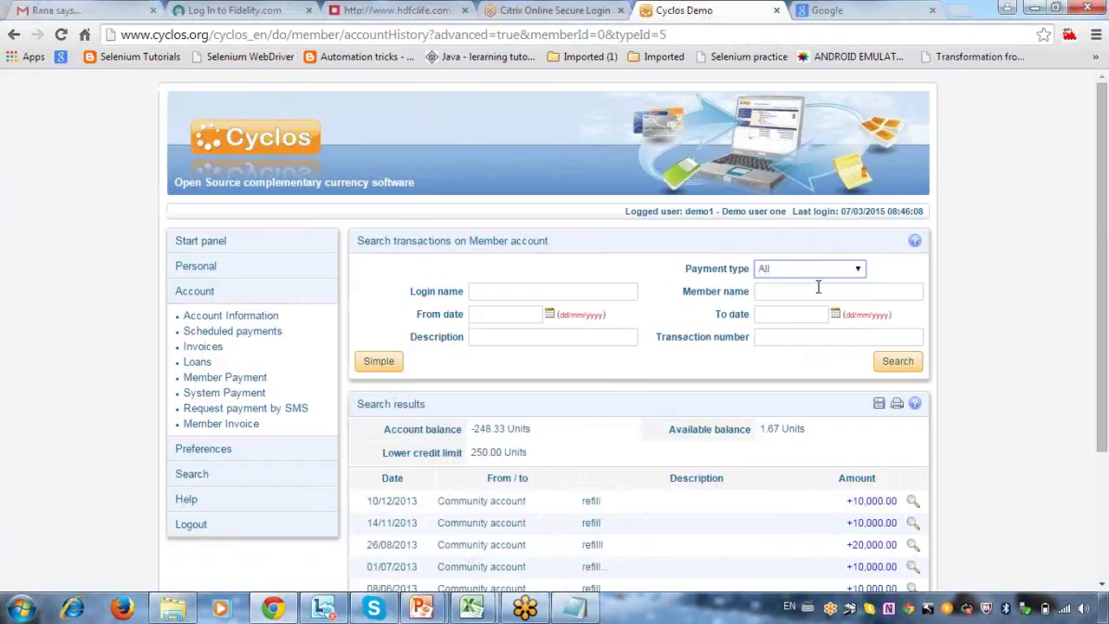
pyautogui.click(902, 364)
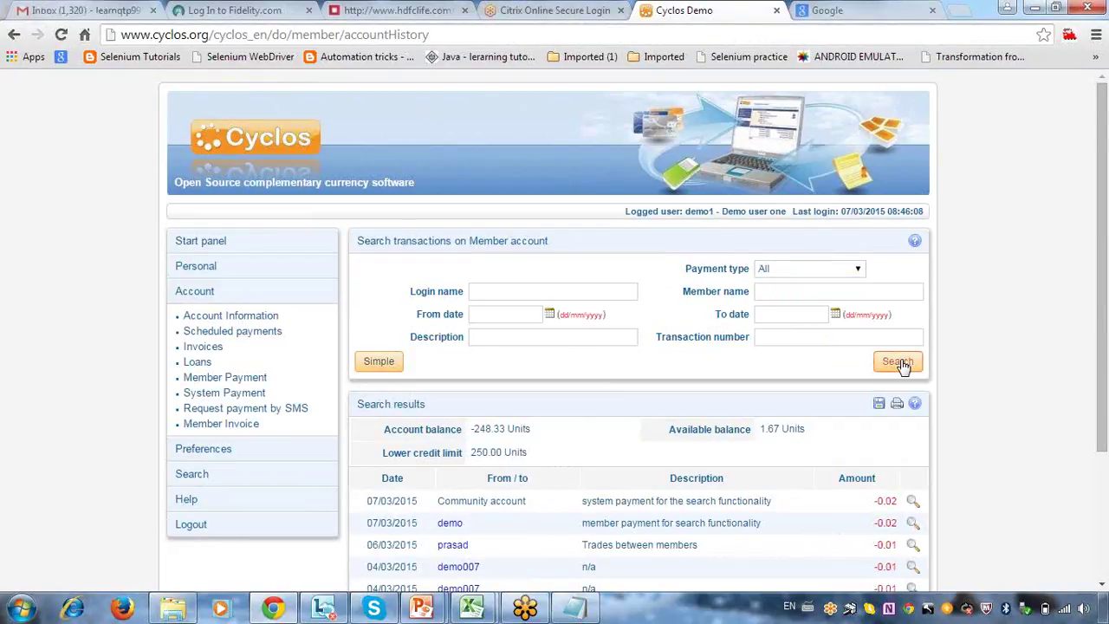
# - Search transactions for the first member's login chosen from autocomplete
pyautogui.click(524, 294)
pyautogui.write('pras')
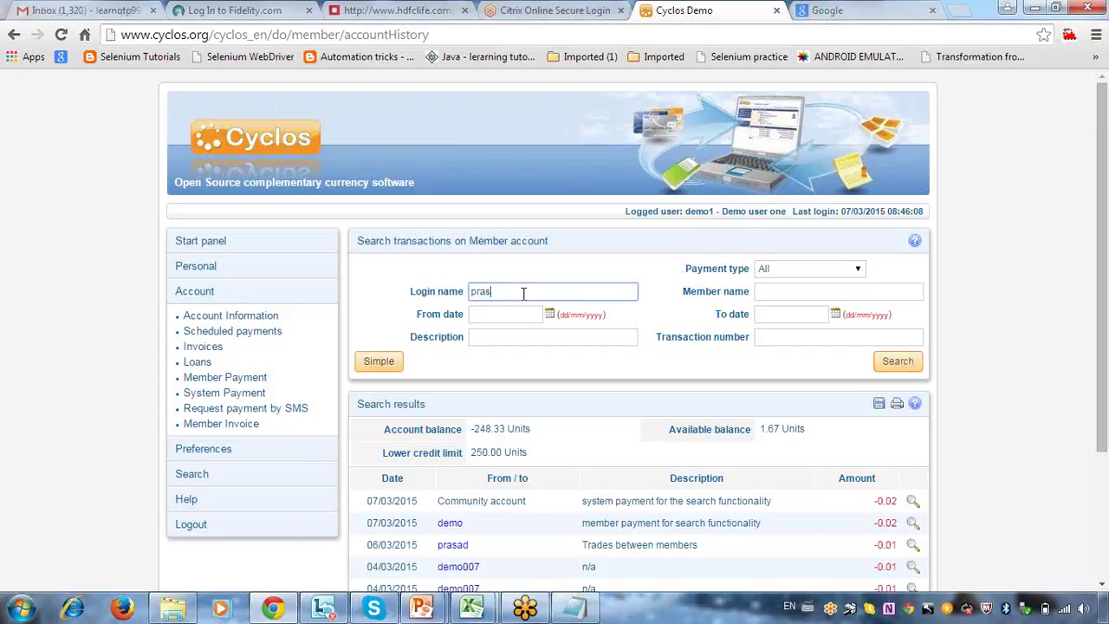
pyautogui.write('ad')
pyautogui.click(520, 306)
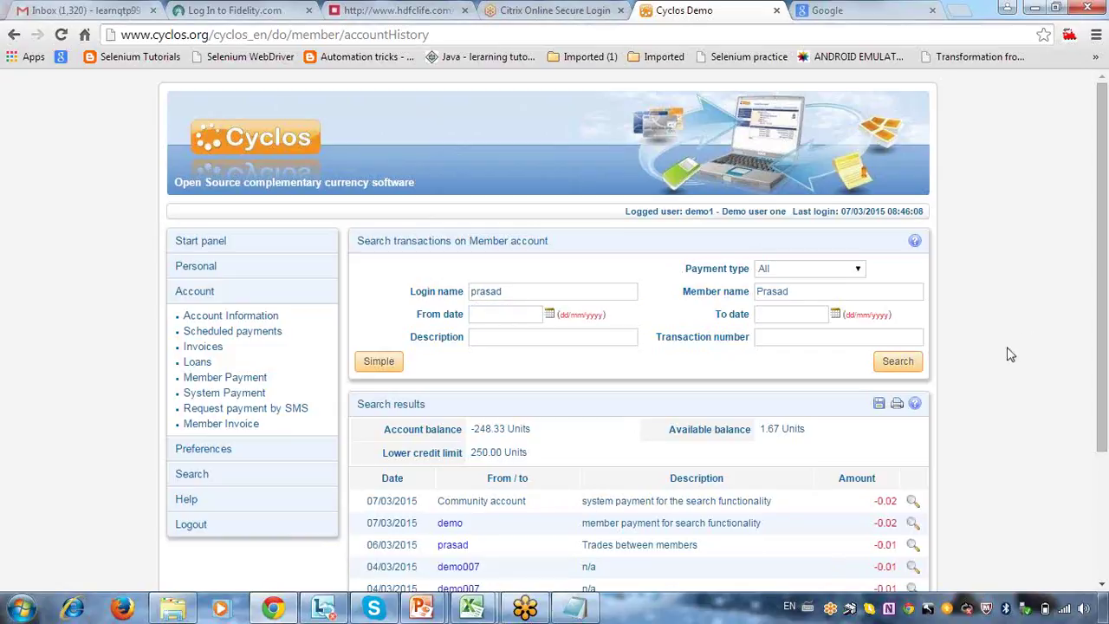
pyautogui.click(899, 362)
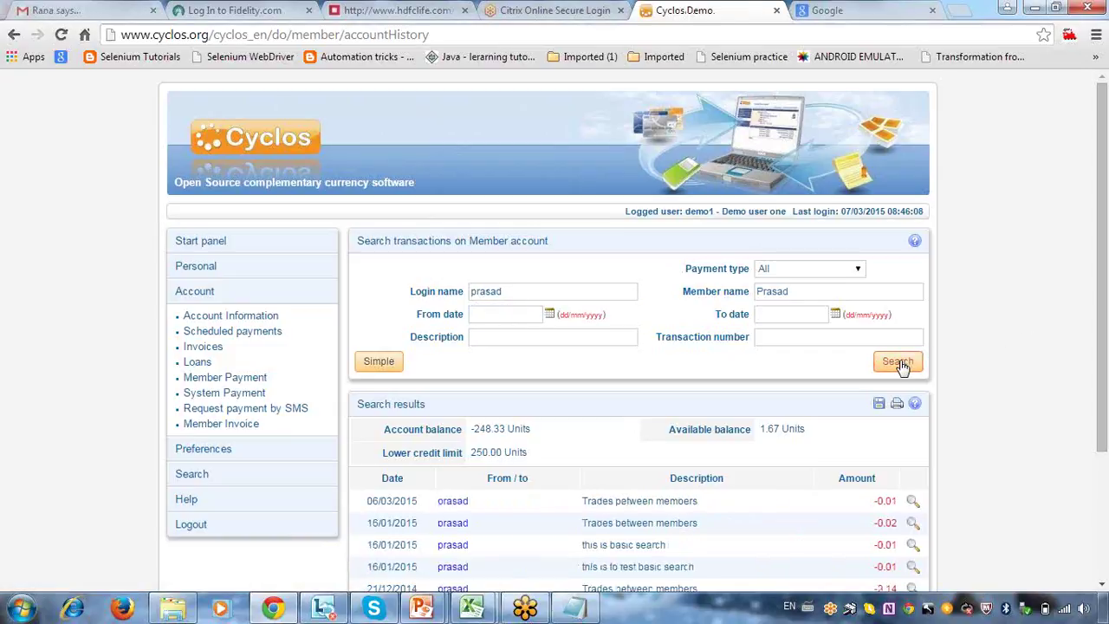
# - Replace the login with a different member from autocomplete and search again
pyautogui.moveTo(1106, 337); pyautogui.dragTo(1106, 463)
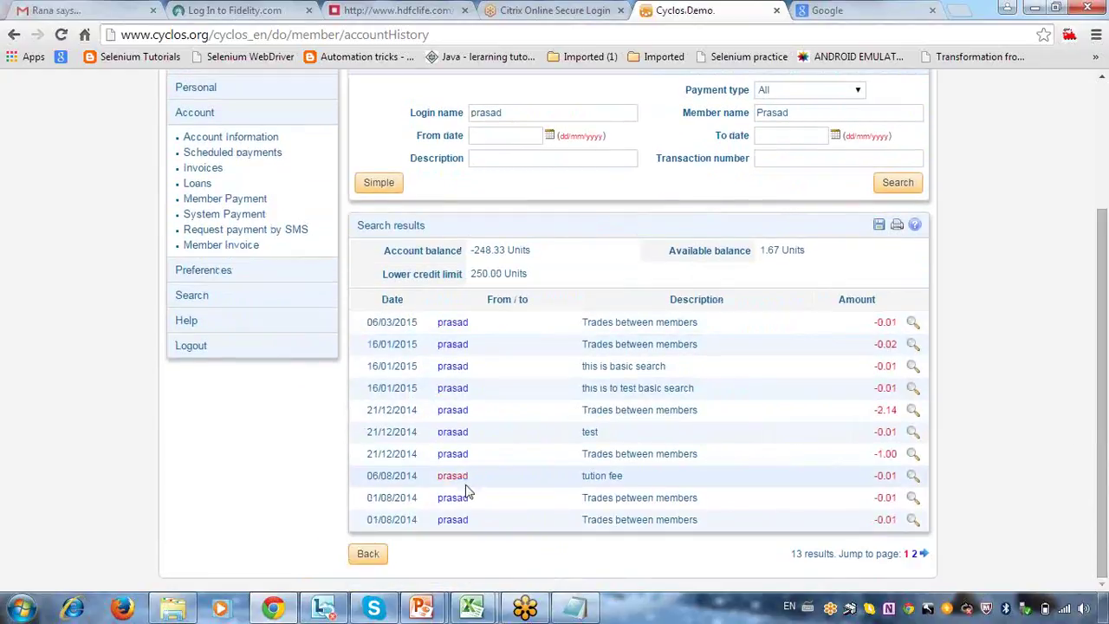
pyautogui.moveTo(1105, 456); pyautogui.dragTo(1105, 325)
pyautogui.moveTo(552, 289); pyautogui.dragTo(313, 288)
pyautogui.write('demo')
pyautogui.click(499, 309)
pyautogui.click(898, 364)
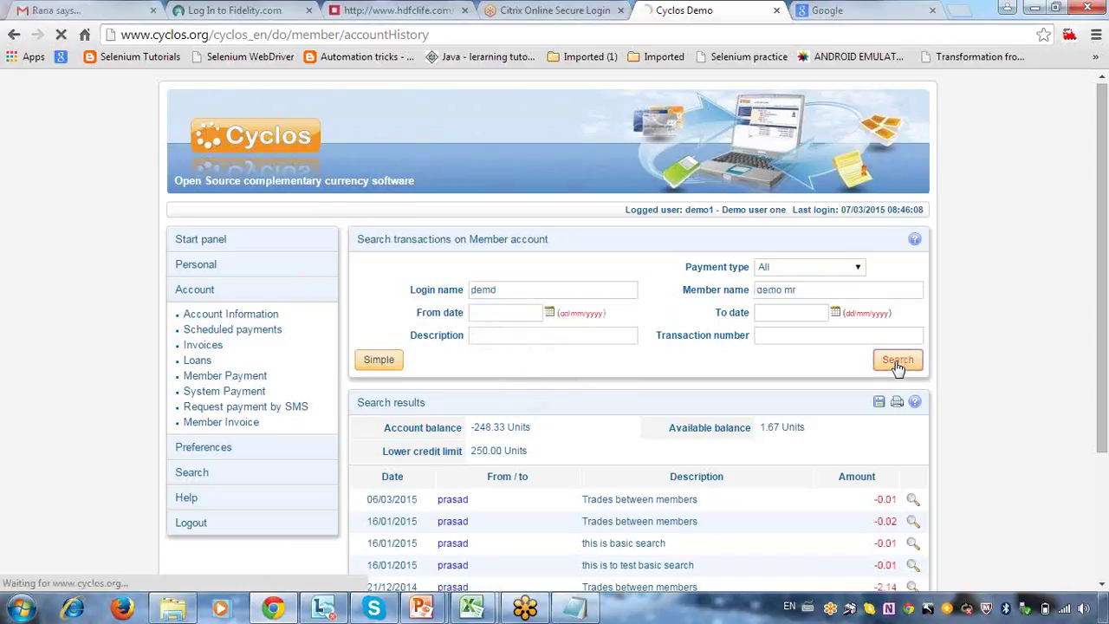
pyautogui.moveTo(1106, 303)
pyautogui.mouseDown()
pyautogui.moveTo(1105, 488)
pyautogui.moveTo(1106, 303)
pyautogui.mouseUp()
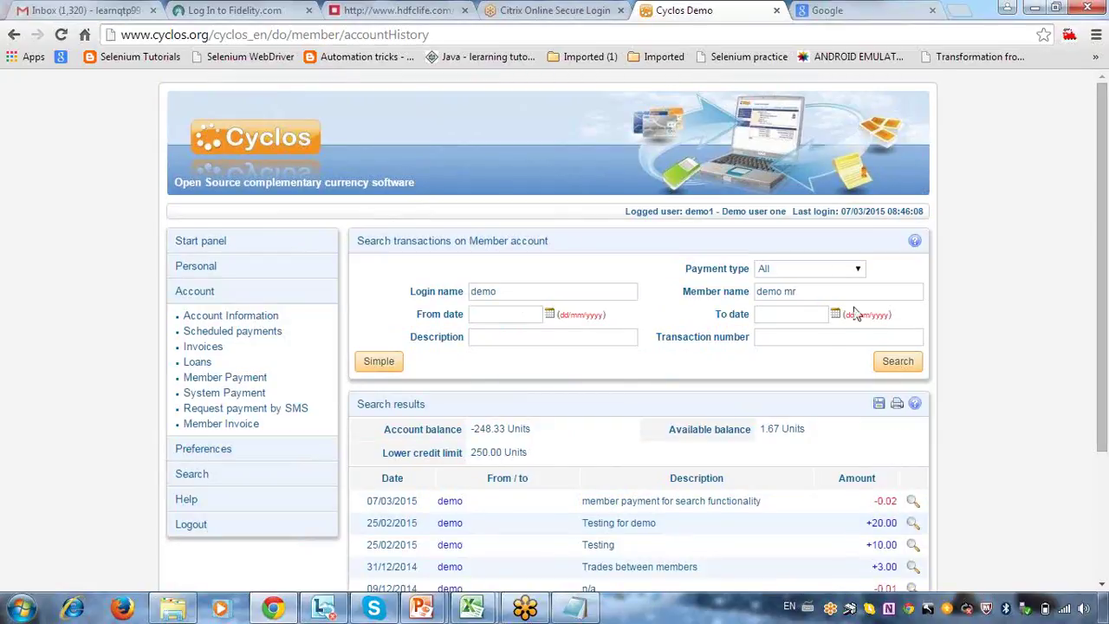
# - Search the first member's transactions with Payment type set to Member payments
pyautogui.click(857, 271)
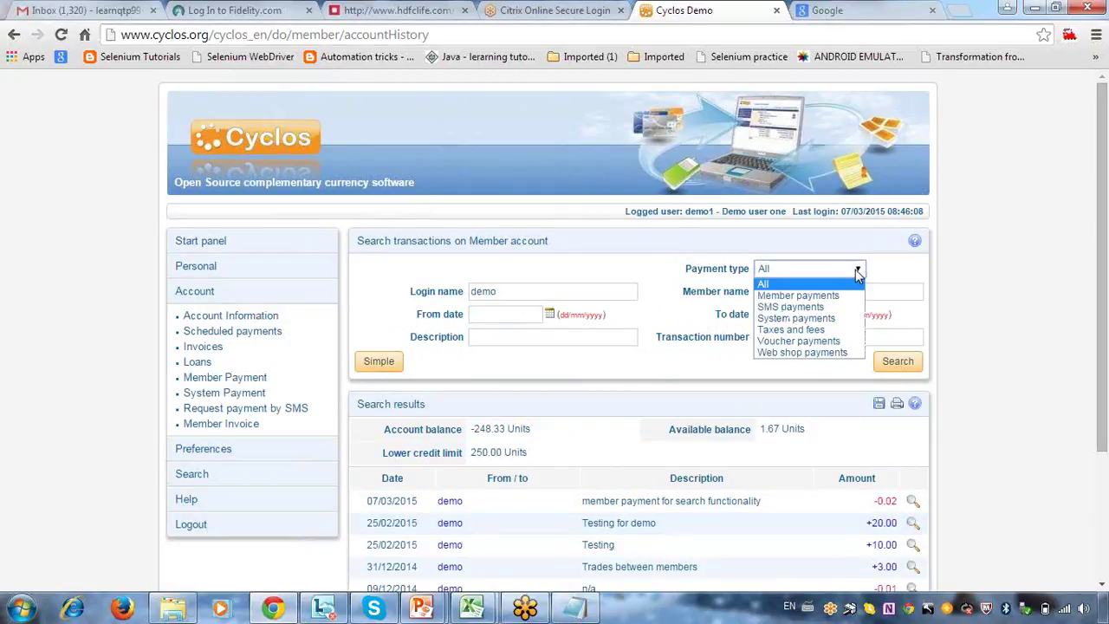
pyautogui.click(839, 297)
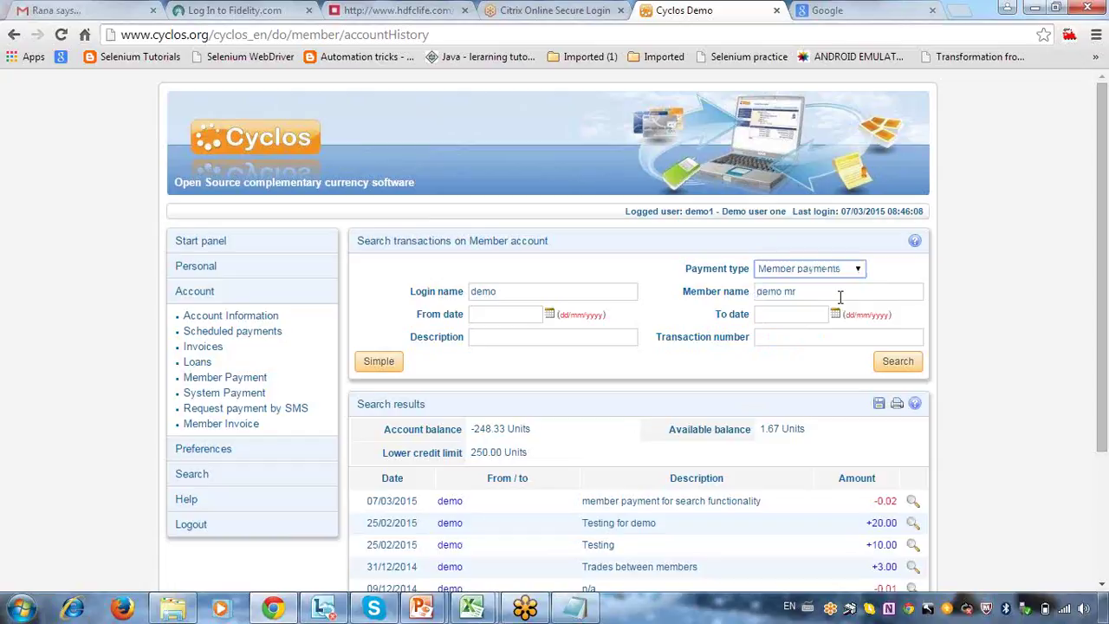
pyautogui.doubleClick(508, 295)
pyautogui.write('prasad')
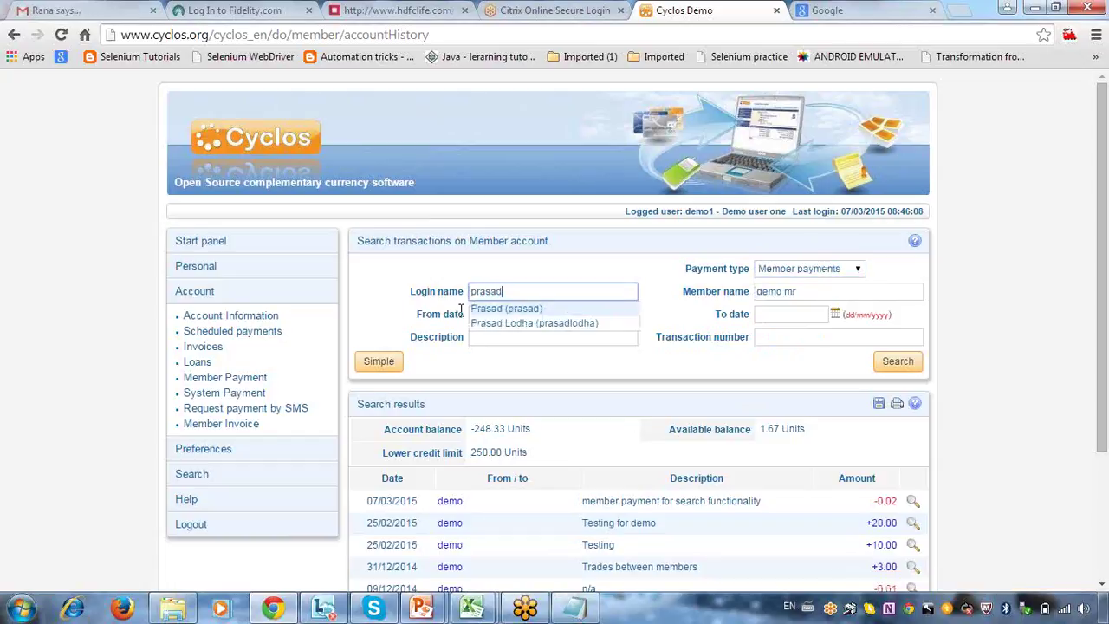
pyautogui.click(488, 310)
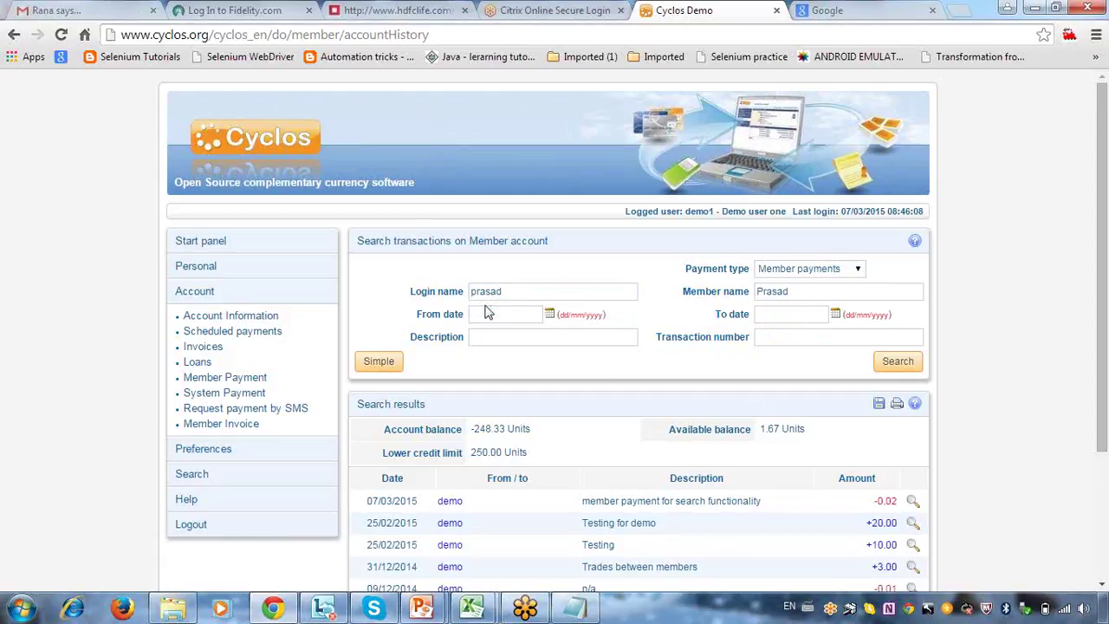
pyautogui.click(910, 365)
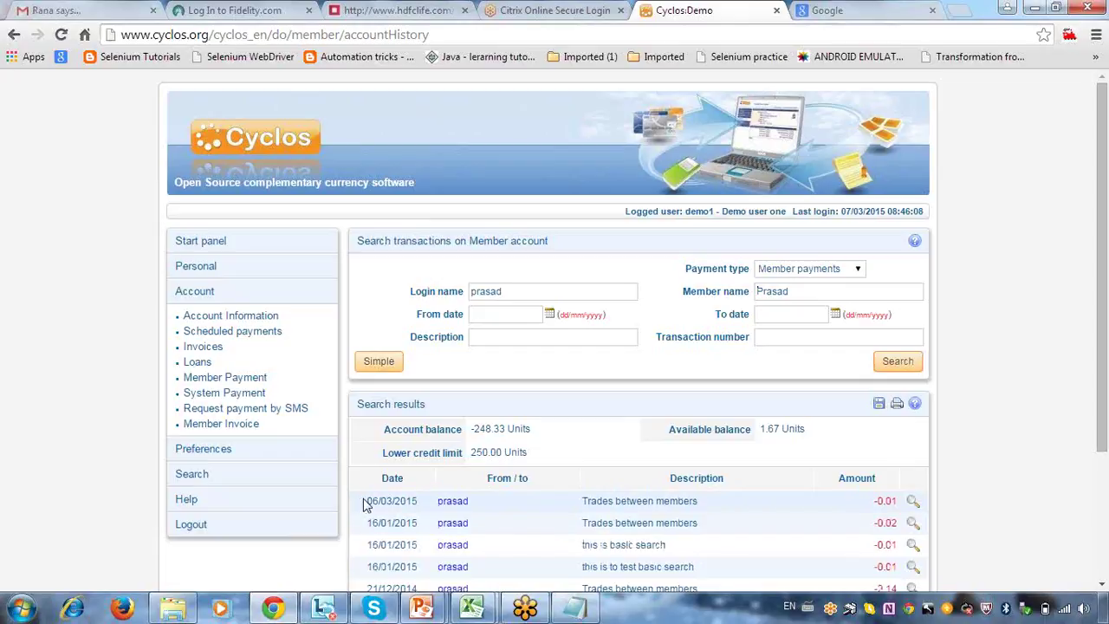
# - Check the first result's date, then clear the Login name field
pyautogui.moveTo(363, 504); pyautogui.dragTo(760, 507)
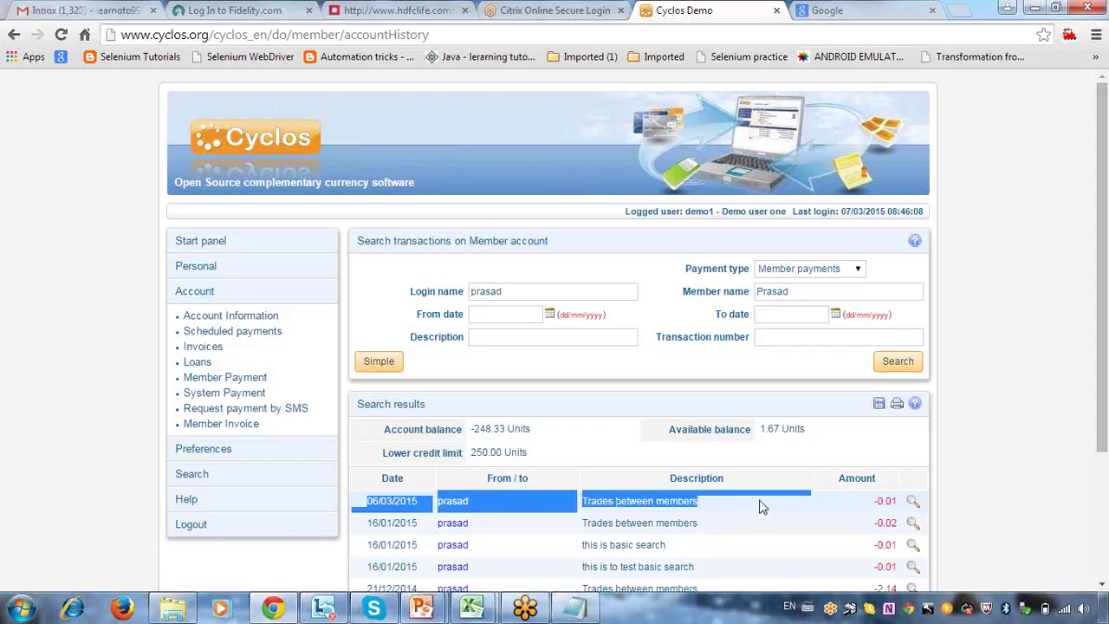
pyautogui.click(656, 360)
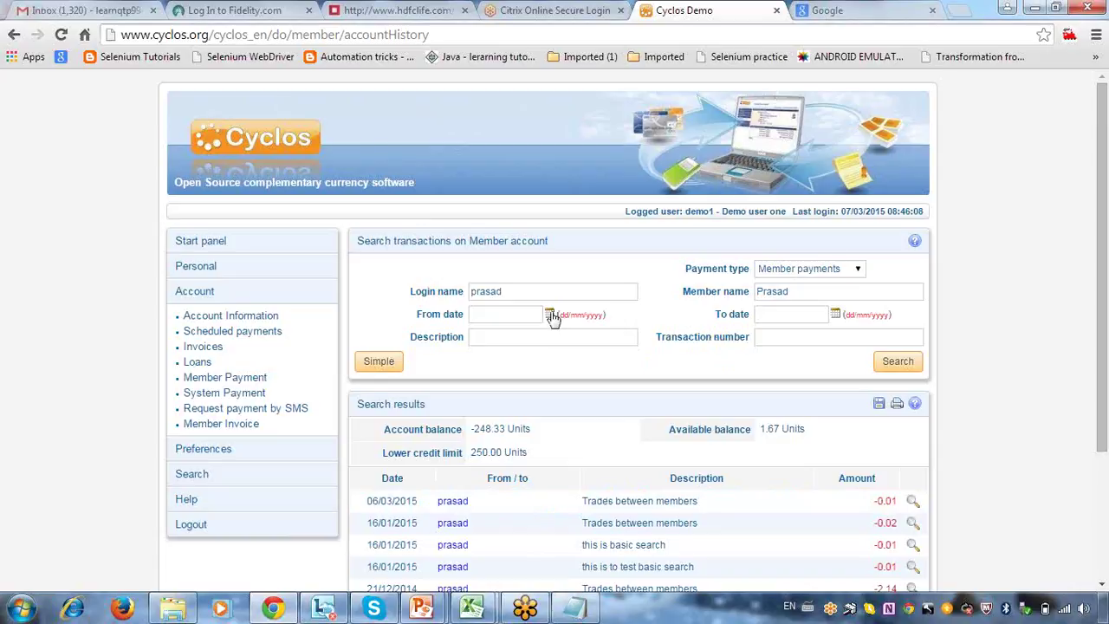
pyautogui.moveTo(532, 290); pyautogui.dragTo(409, 290)
pyautogui.press('BackSpace')
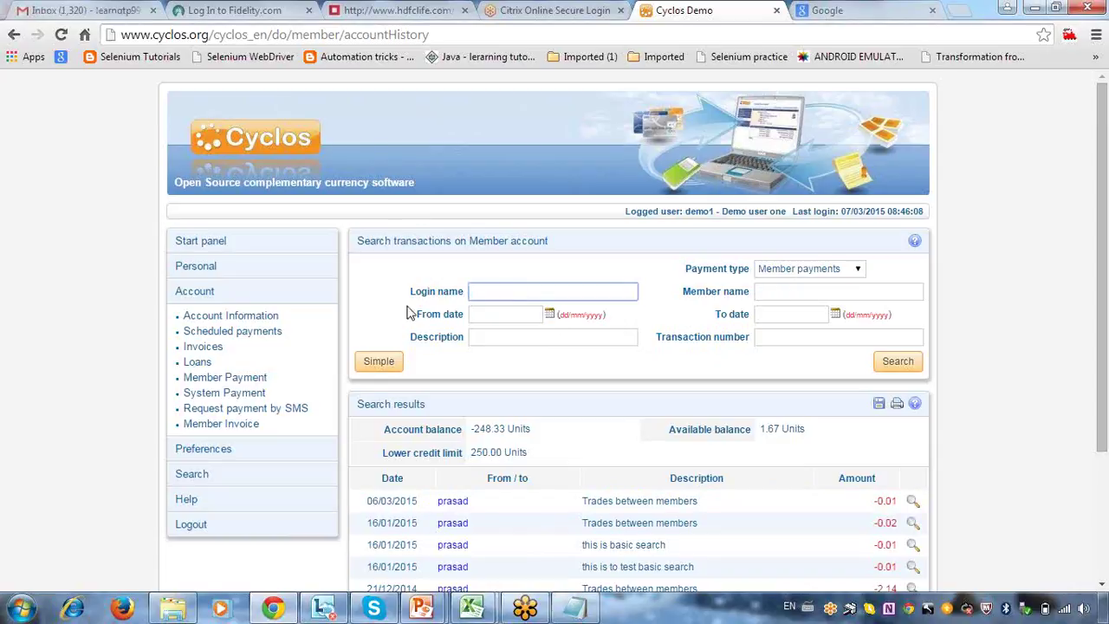
# - Search payment type All from 09/03/2015 to 17/03/2015
pyautogui.click(550, 315)
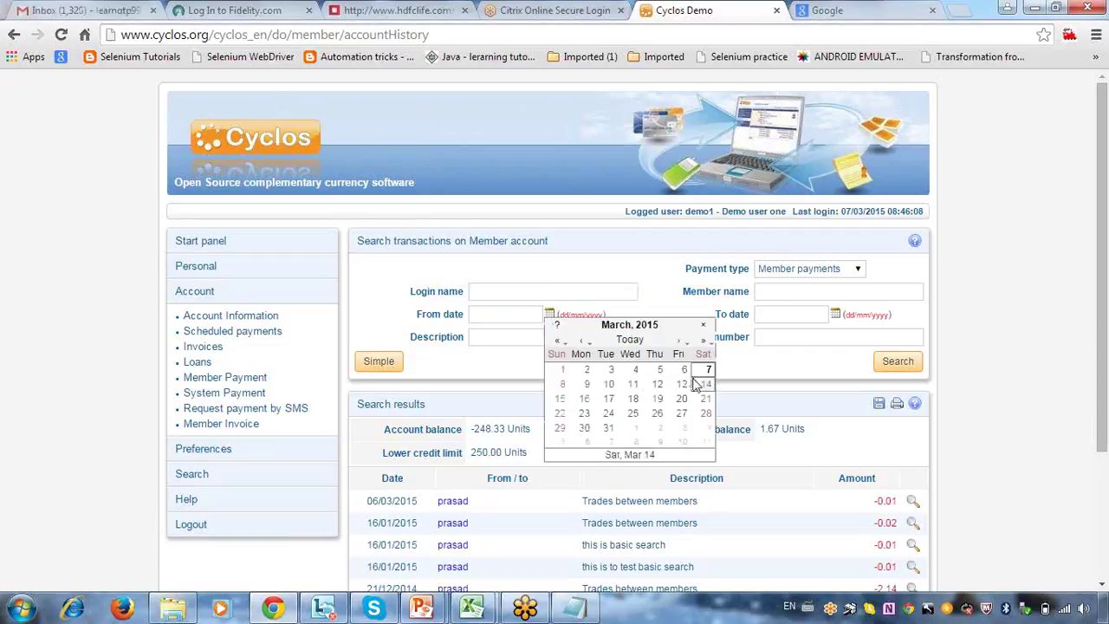
pyautogui.click(587, 384)
pyautogui.click(836, 315)
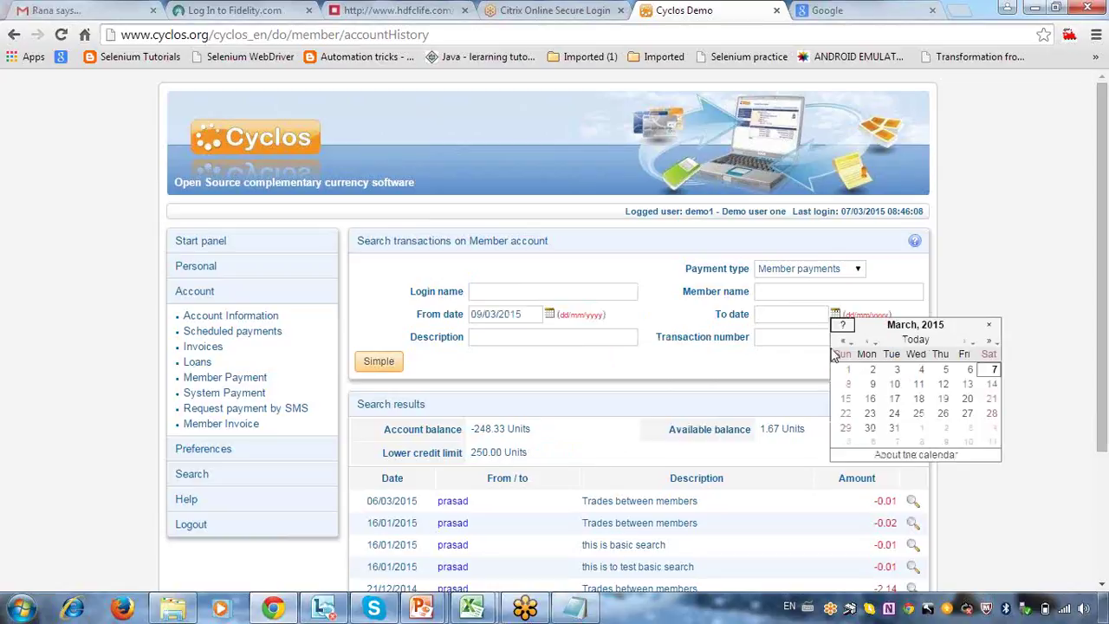
pyautogui.click(900, 402)
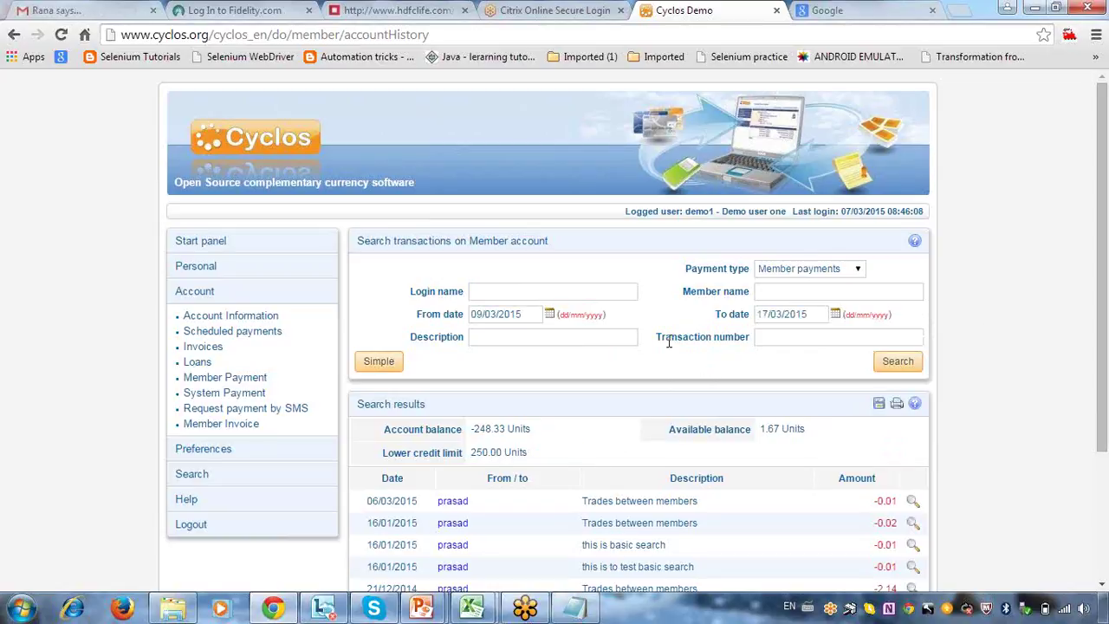
pyautogui.click(801, 267)
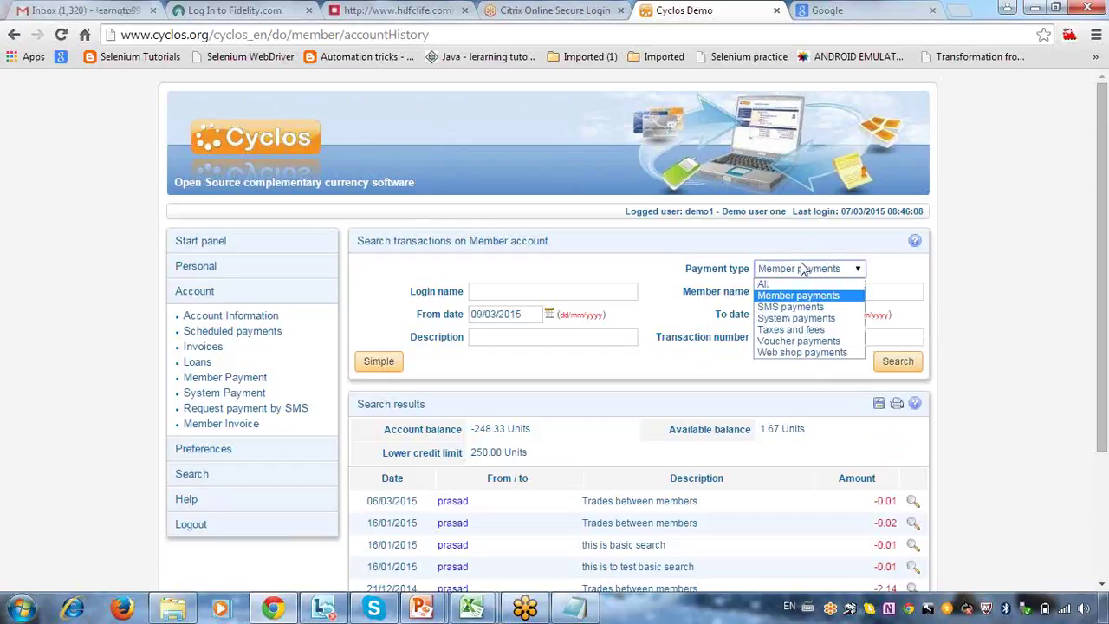
pyautogui.click(798, 286)
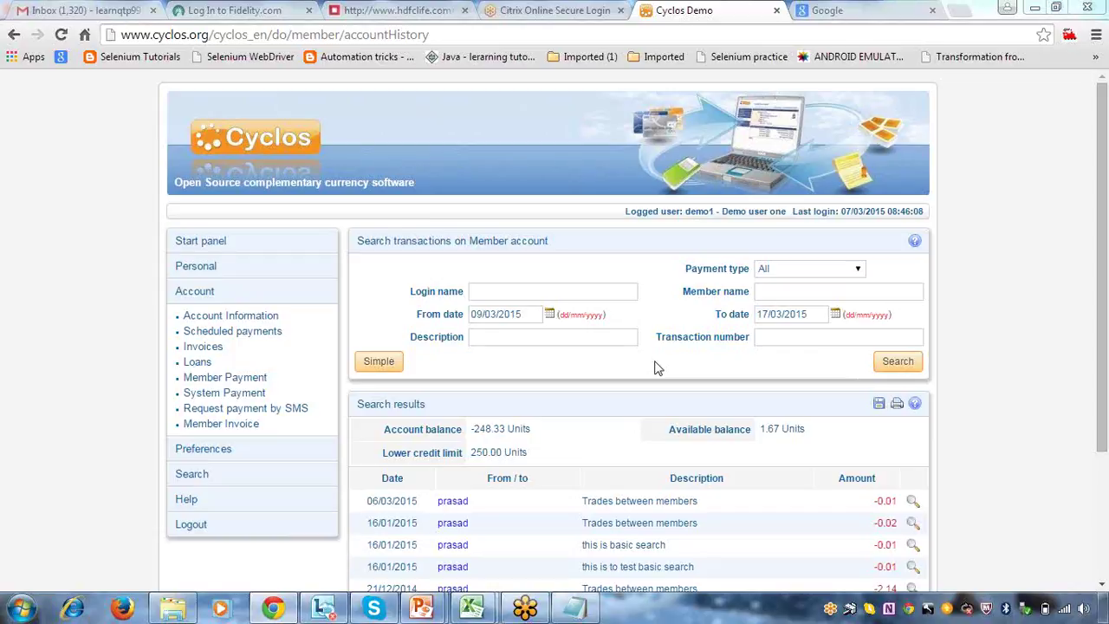
pyautogui.click(879, 368)
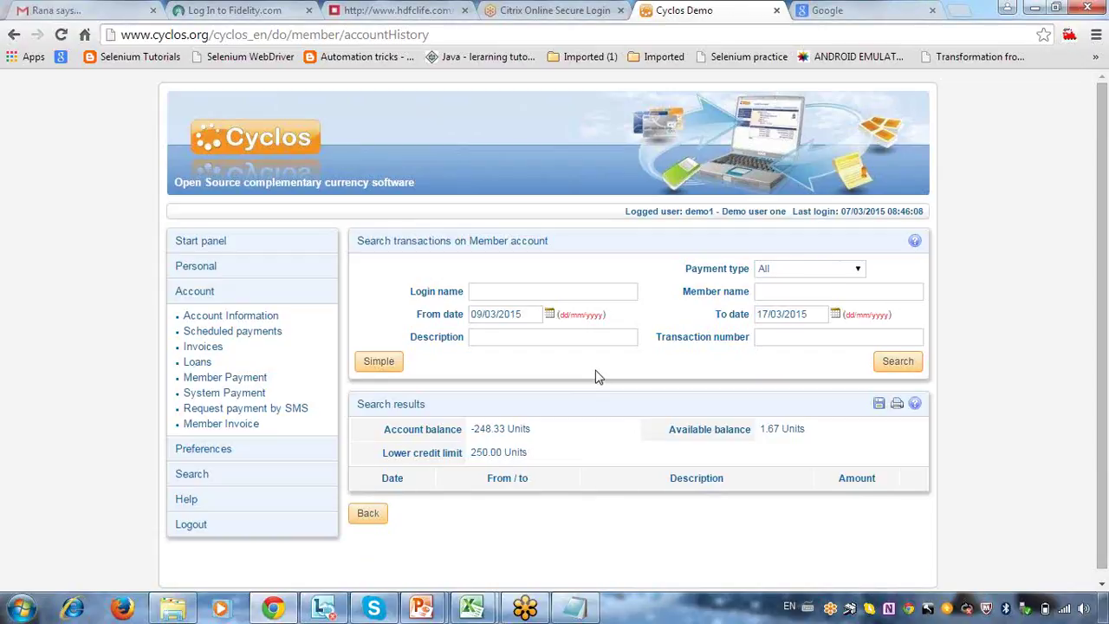
# - Search again with the reversed range From 03/03/2015 To 01/03/2015
pyautogui.click(550, 315)
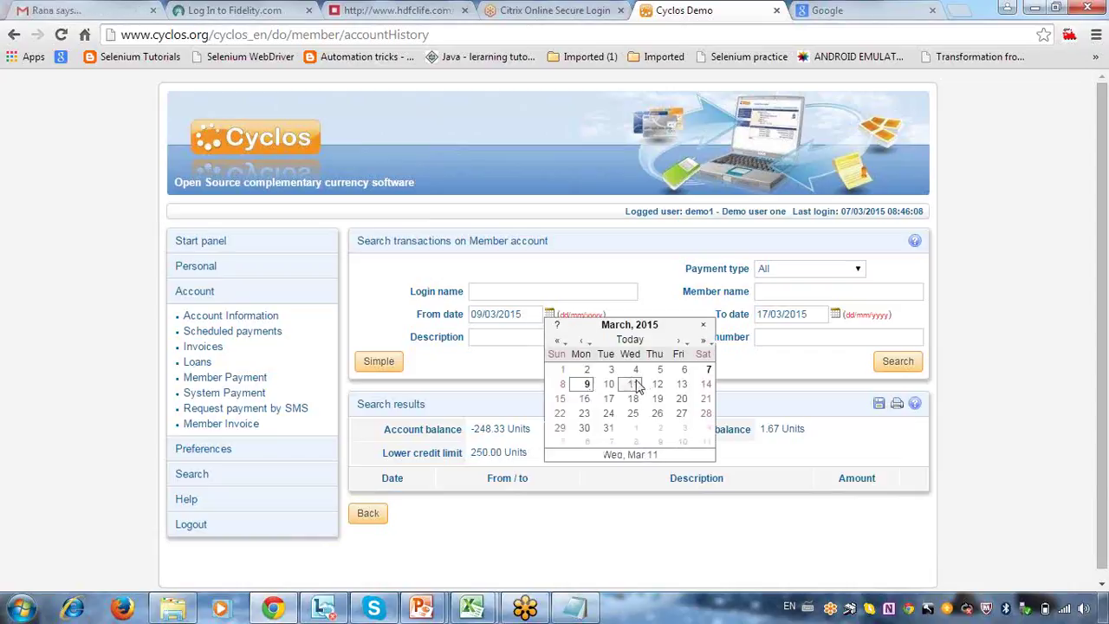
pyautogui.click(611, 370)
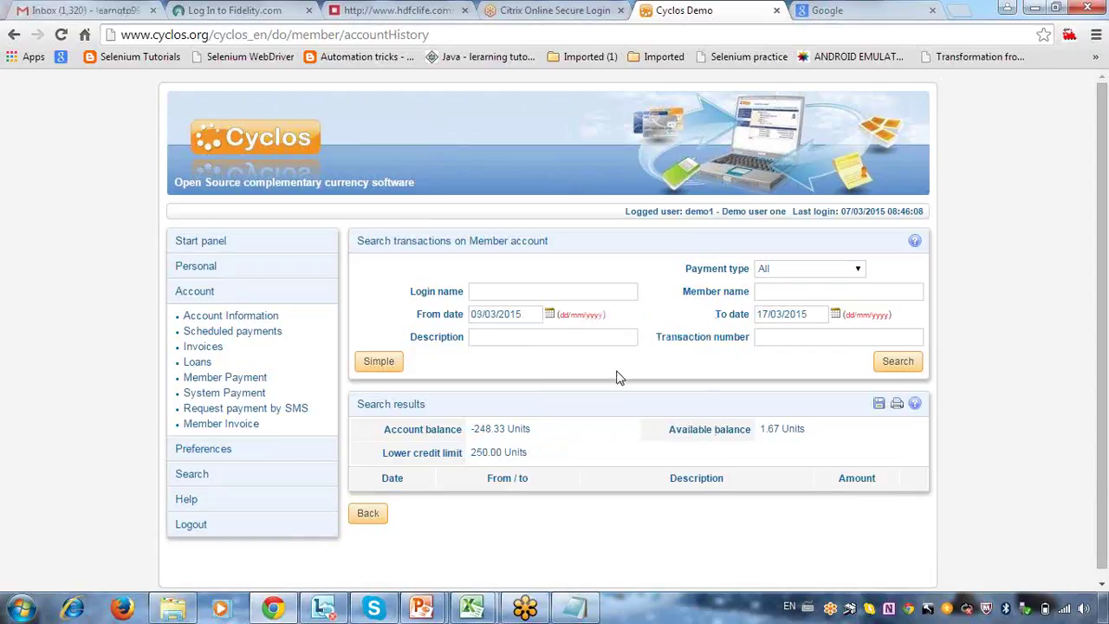
pyautogui.click(835, 316)
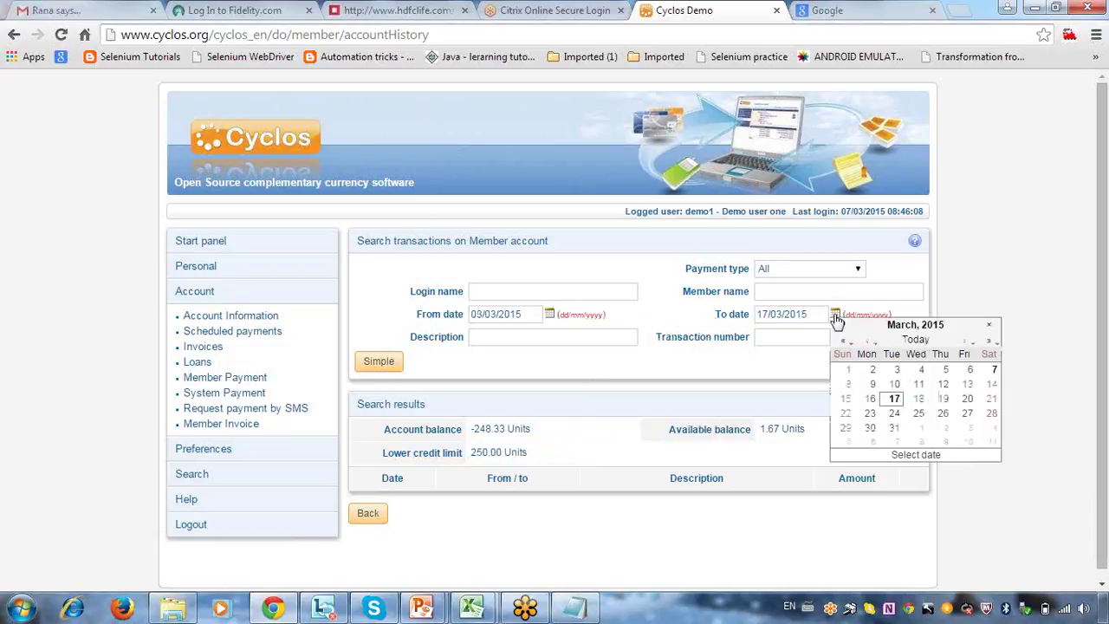
pyautogui.click(848, 369)
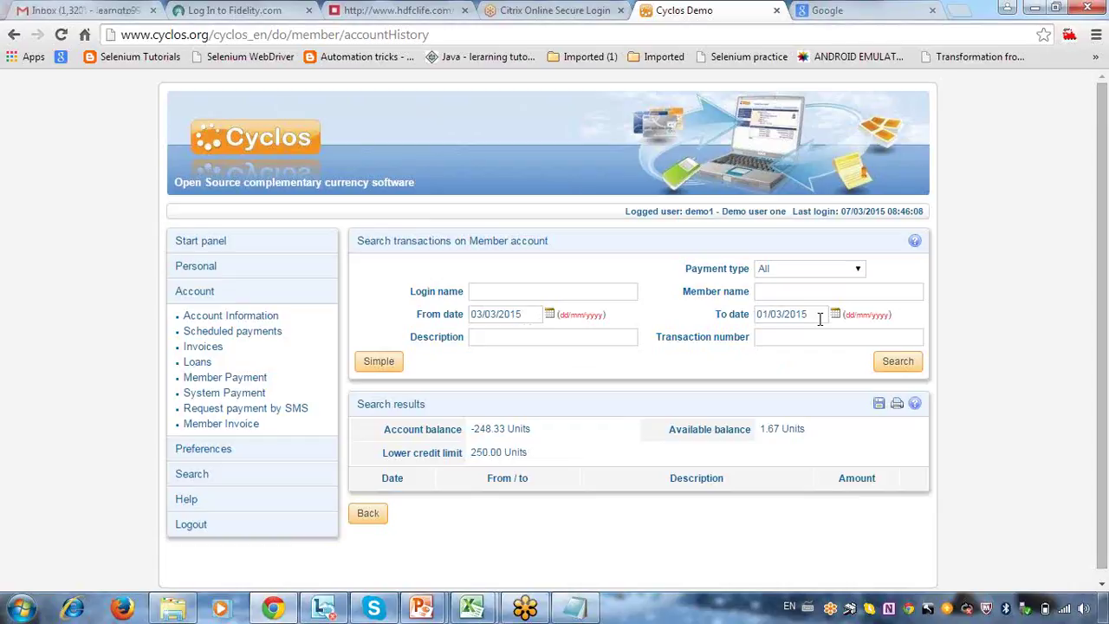
pyautogui.click(884, 364)
pyautogui.click(884, 364)
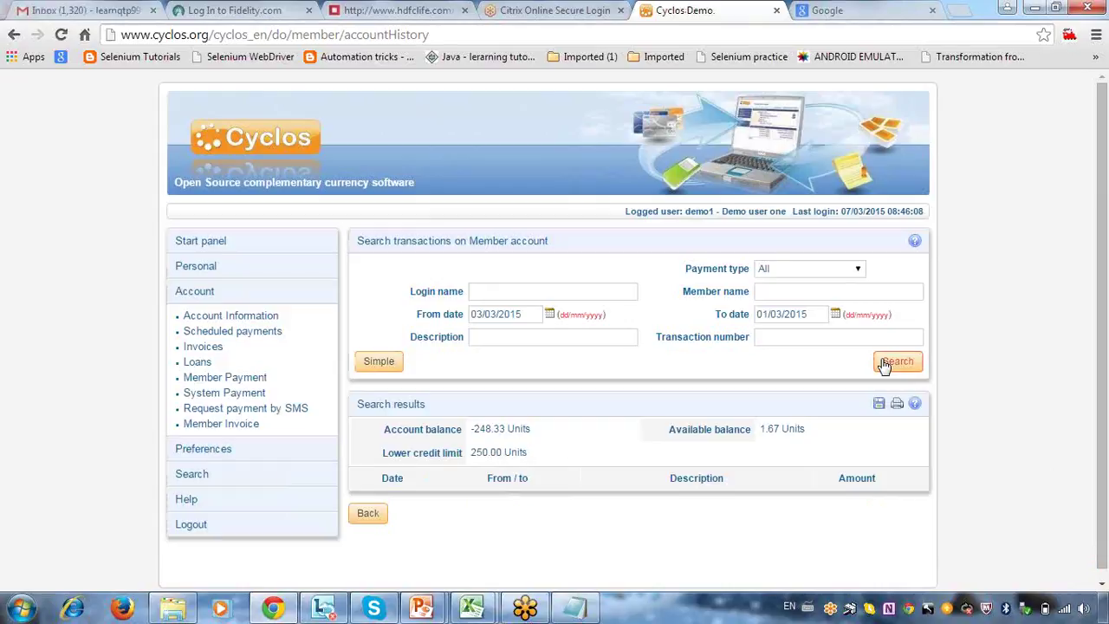
# - Enter an incomplete From date, dismiss the invalid-date alert, and clear the To date
pyautogui.click(525, 315)
pyautogui.press('BackSpace')
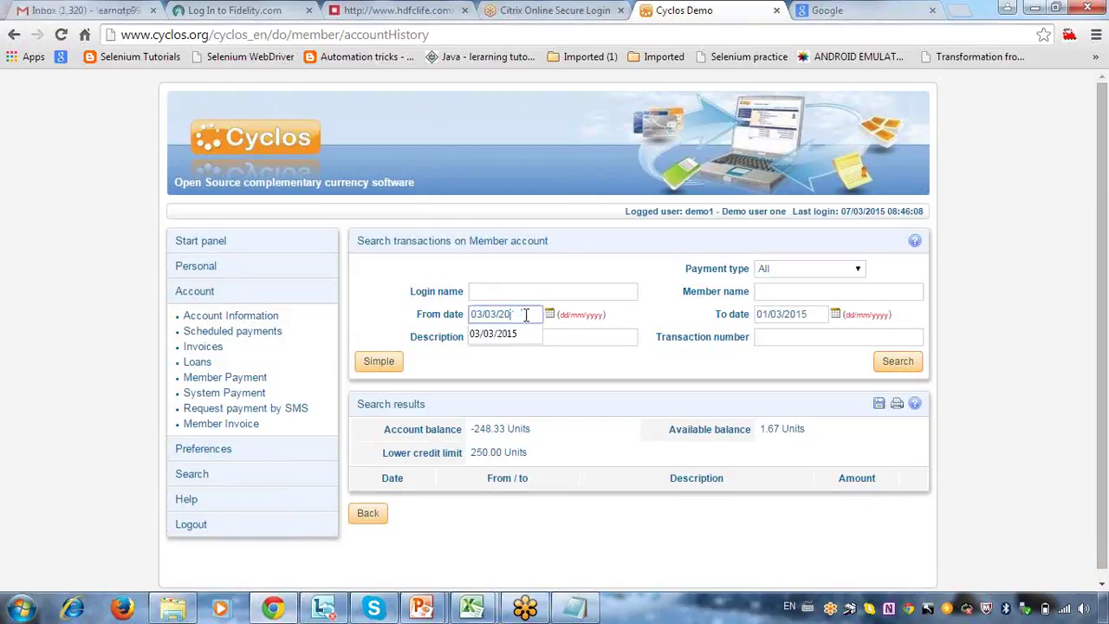
pyautogui.write('20')
pyautogui.click(529, 314)
pyautogui.press('BackSpace')
pyautogui.press('BackSpace')
pyautogui.click(594, 362)
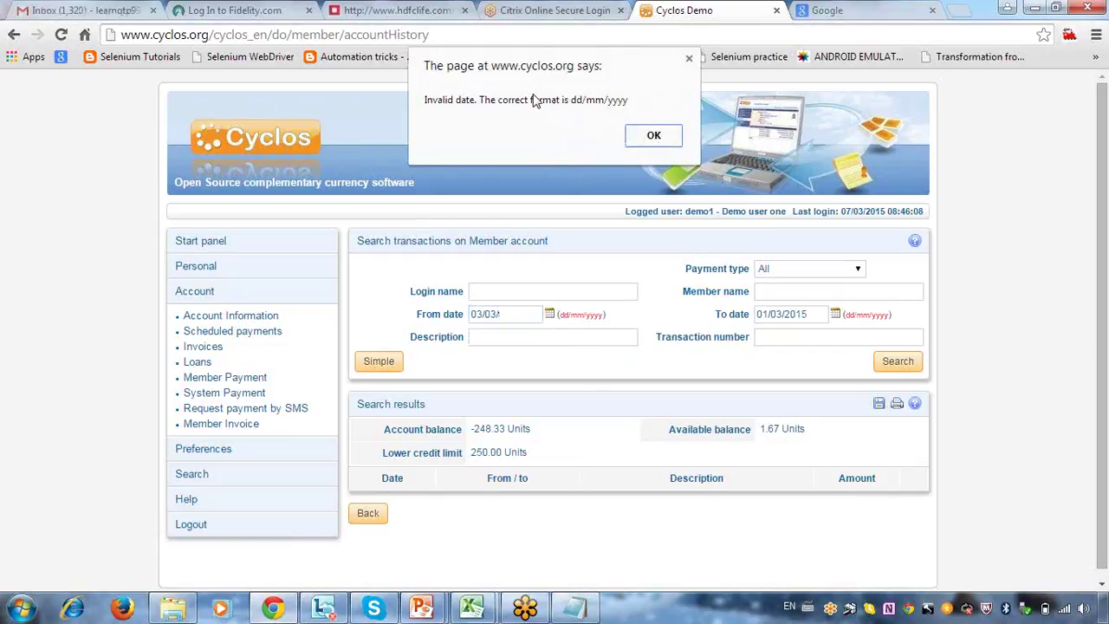
pyautogui.click(654, 136)
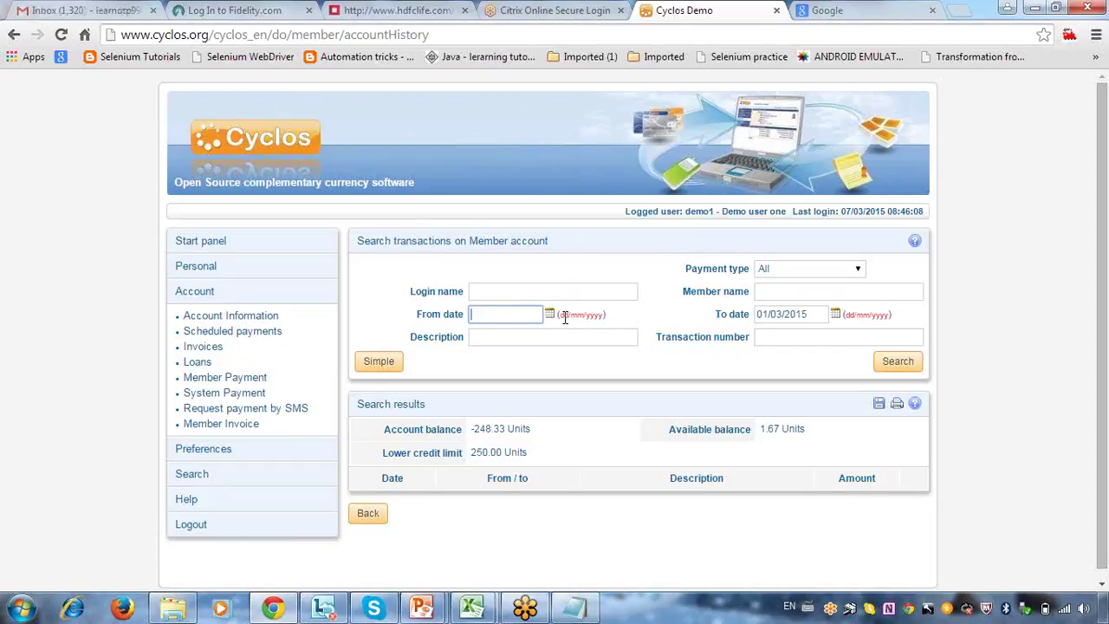
pyautogui.tripleClick(807, 314)
pyautogui.press('BackSpace')
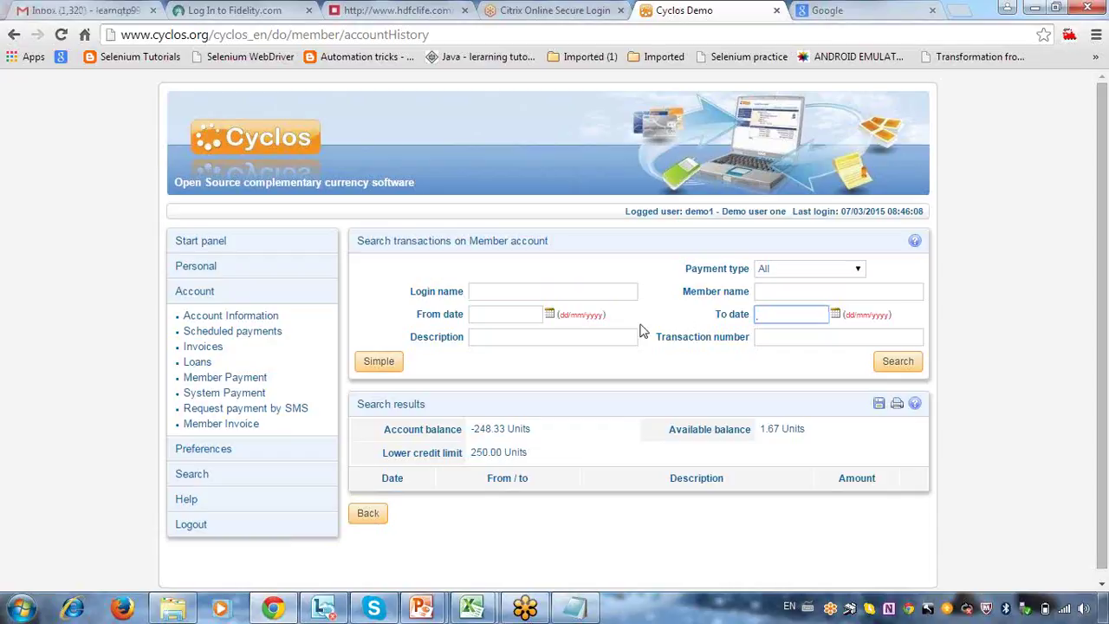
# - Search transactions by description 'search', then empty the Description field
pyautogui.click(591, 341)
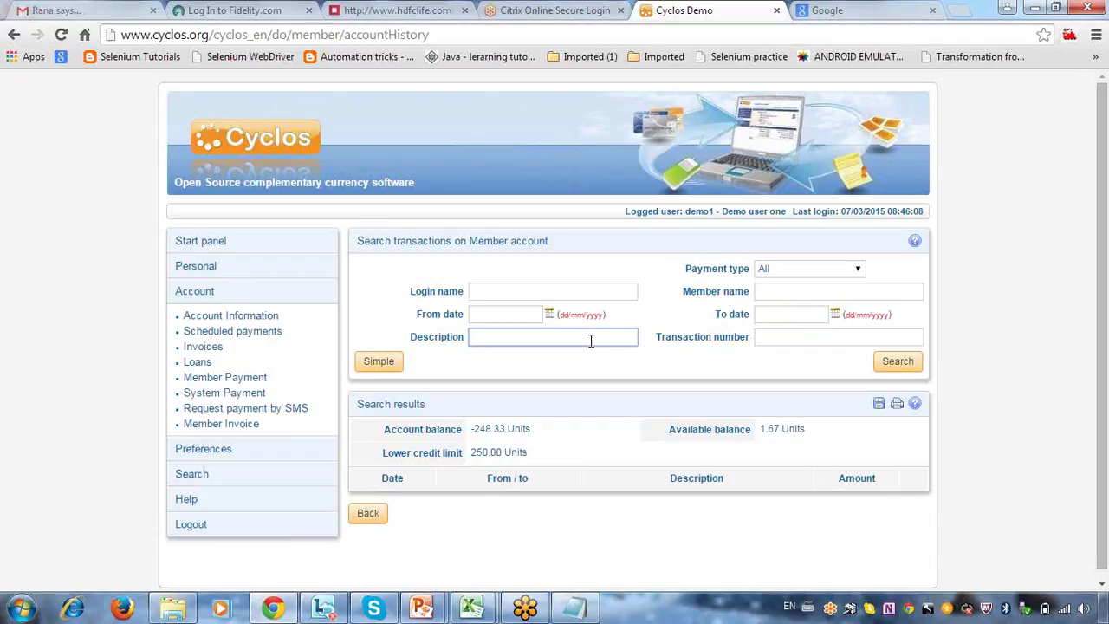
pyautogui.write('search')
pyautogui.click(884, 367)
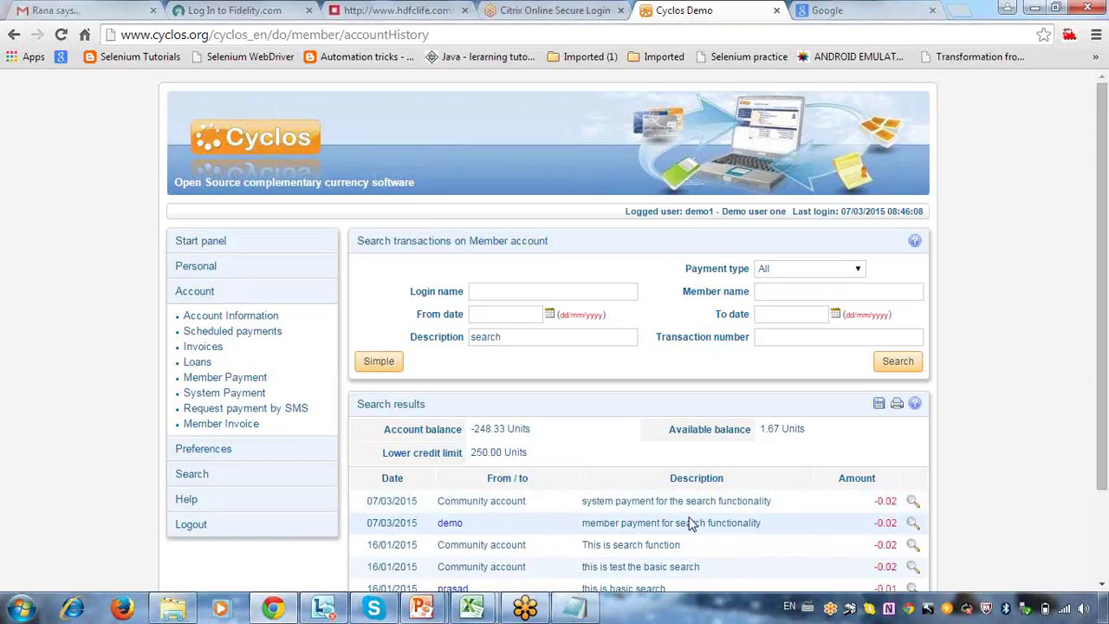
pyautogui.moveTo(560, 336); pyautogui.dragTo(448, 341)
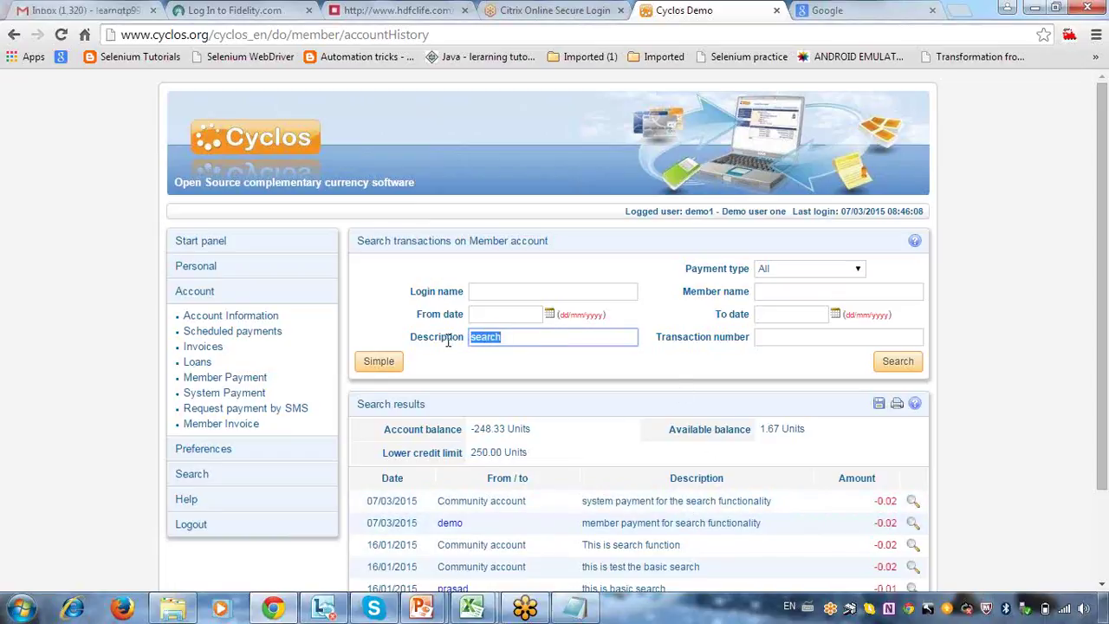
pyautogui.press('BackSpace')
# - Search the first member's login with description 'search', returning 2 results
pyautogui.click(480, 292)
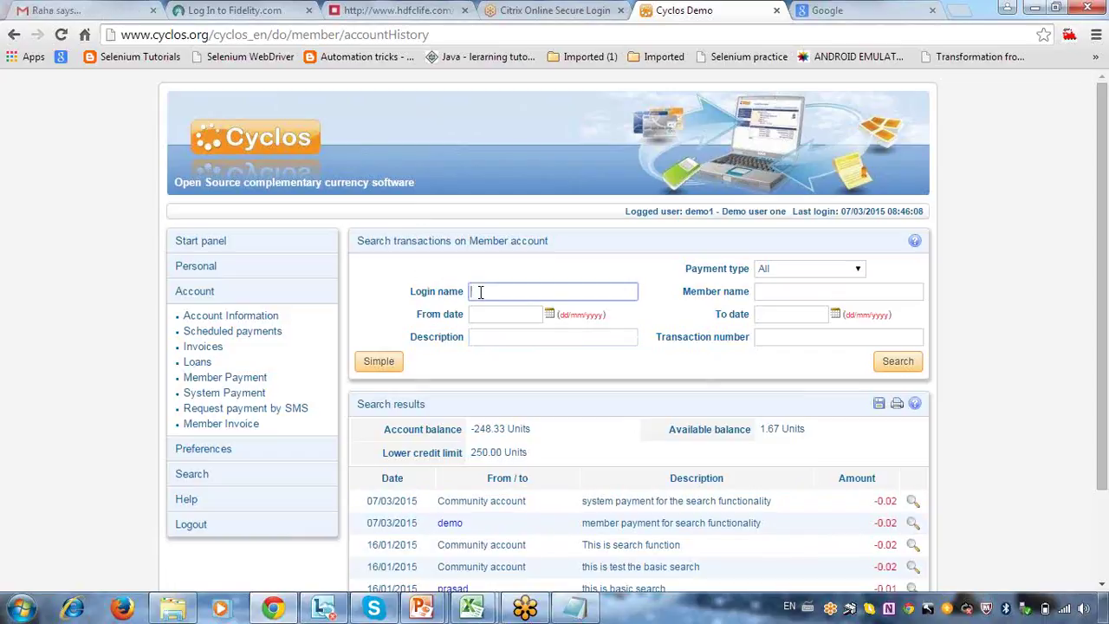
pyautogui.write('p')
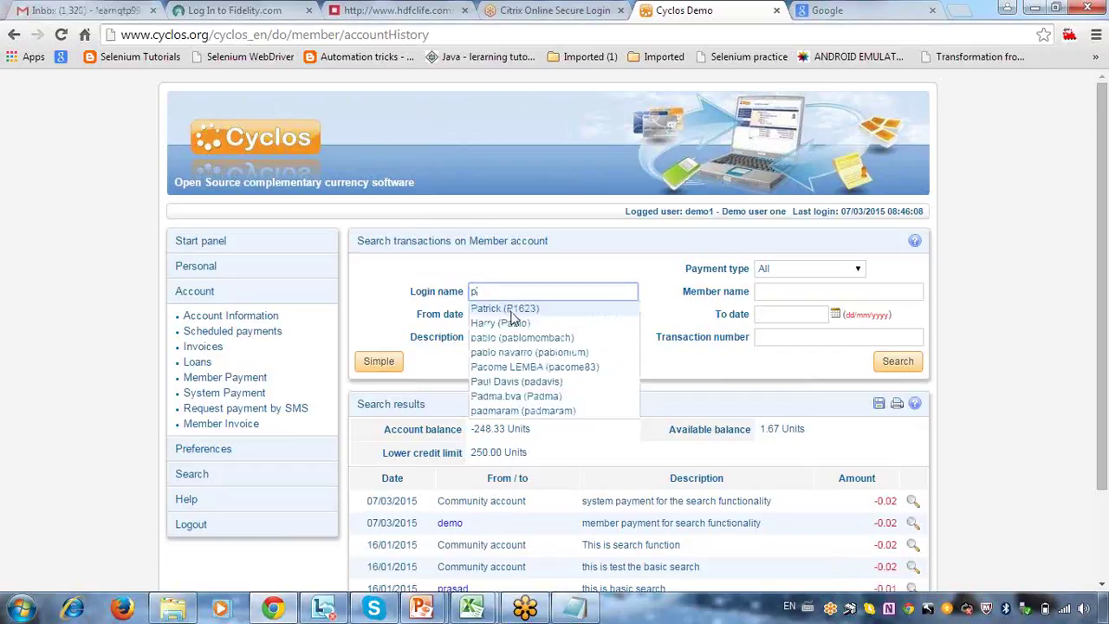
pyautogui.write('rasd')
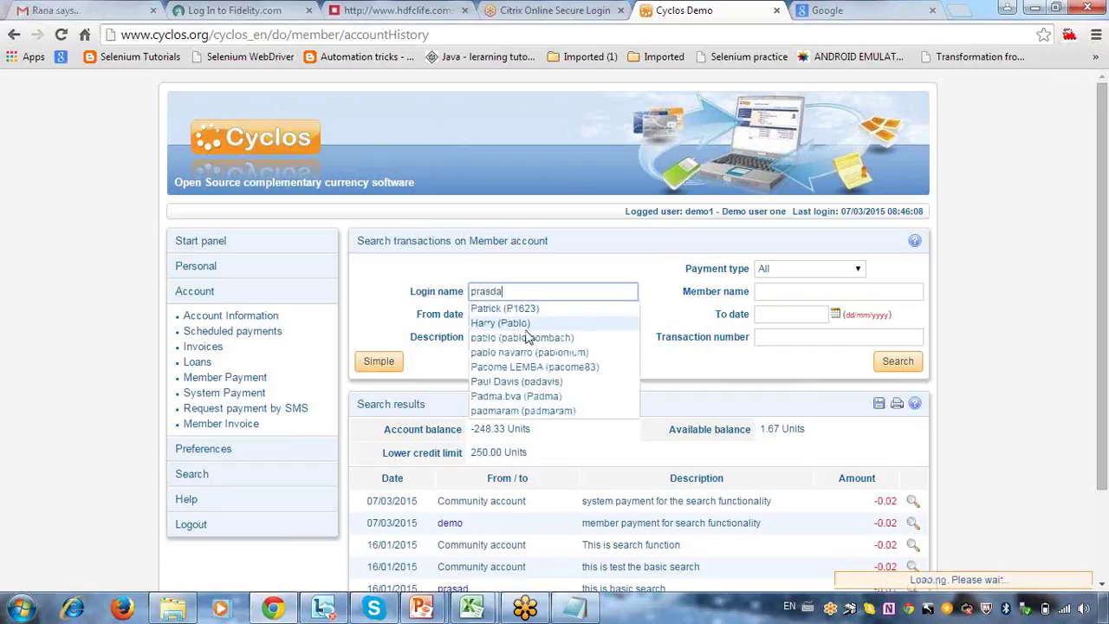
pyautogui.write('a')
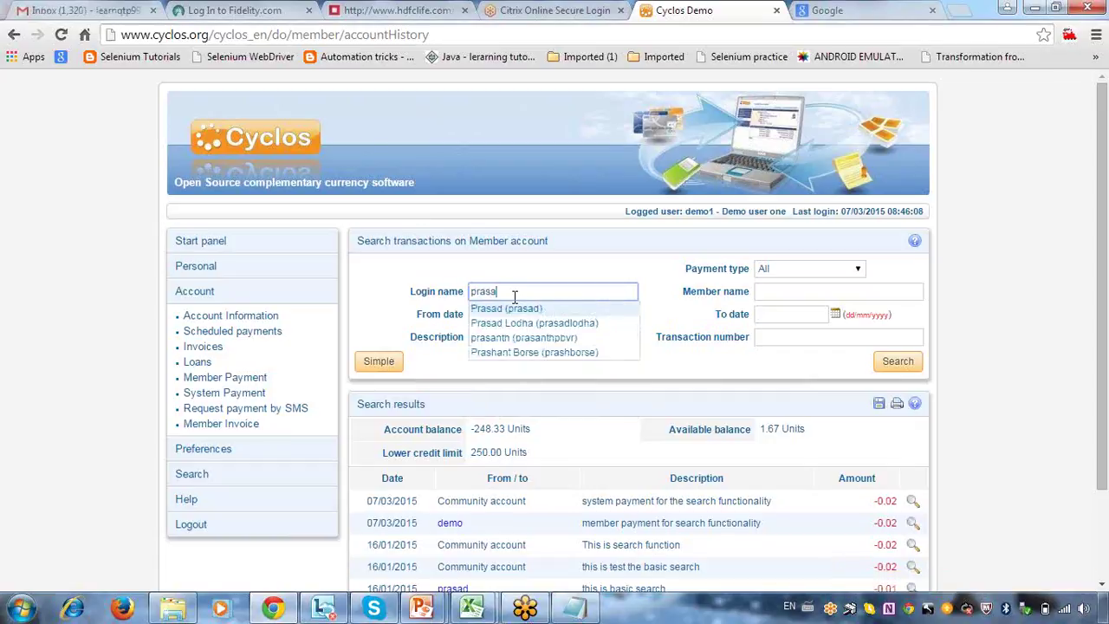
pyautogui.click(517, 309)
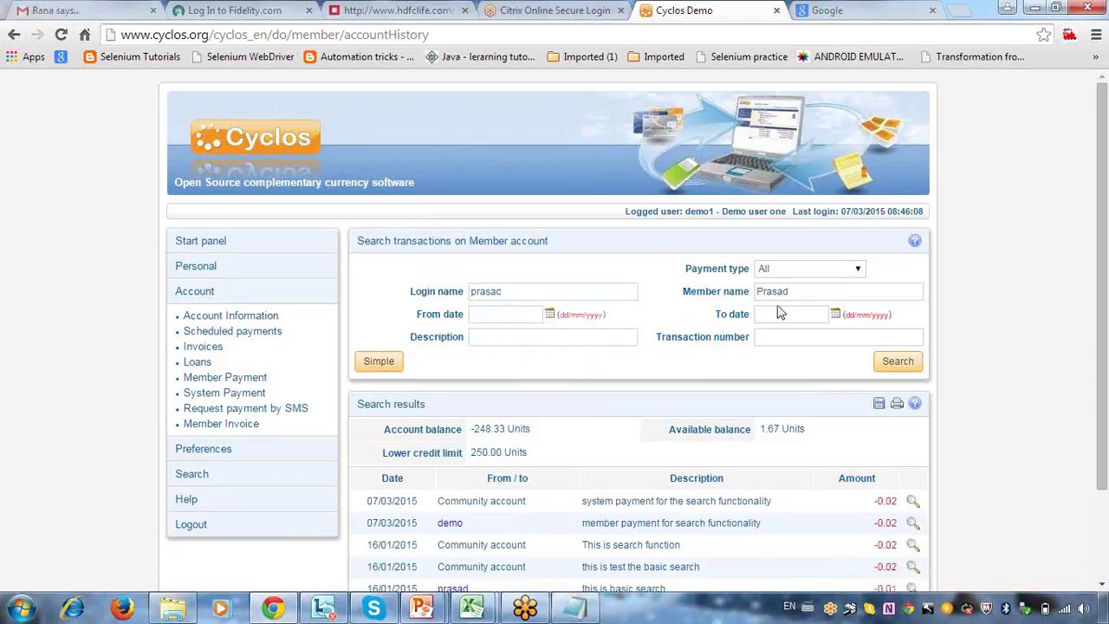
pyautogui.click(554, 336)
pyautogui.write('sear')
pyautogui.click(520, 357)
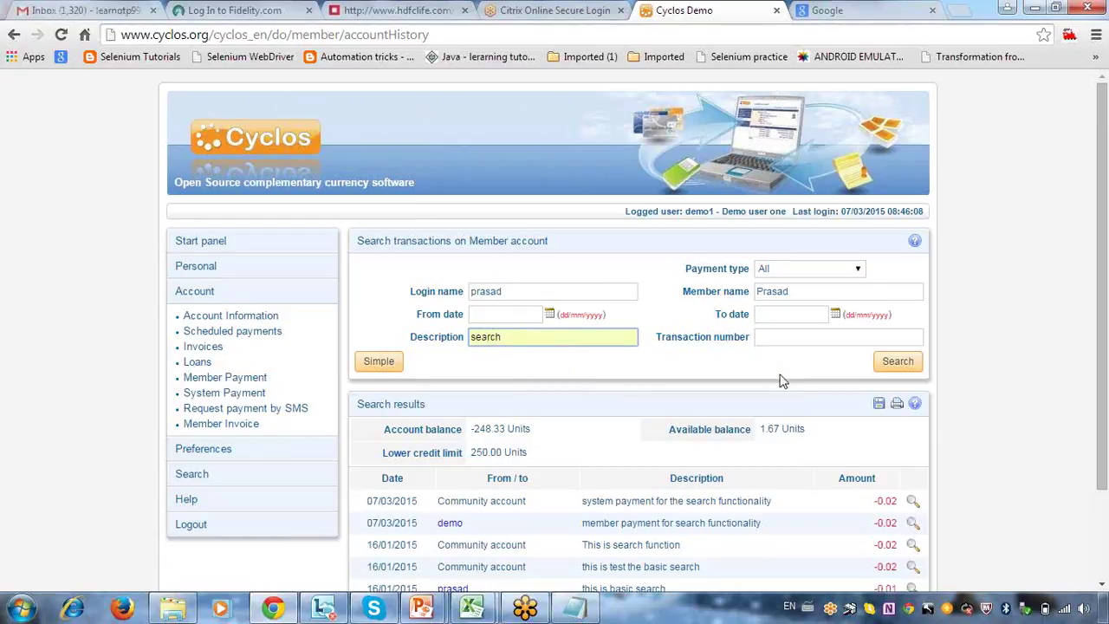
pyautogui.click(884, 364)
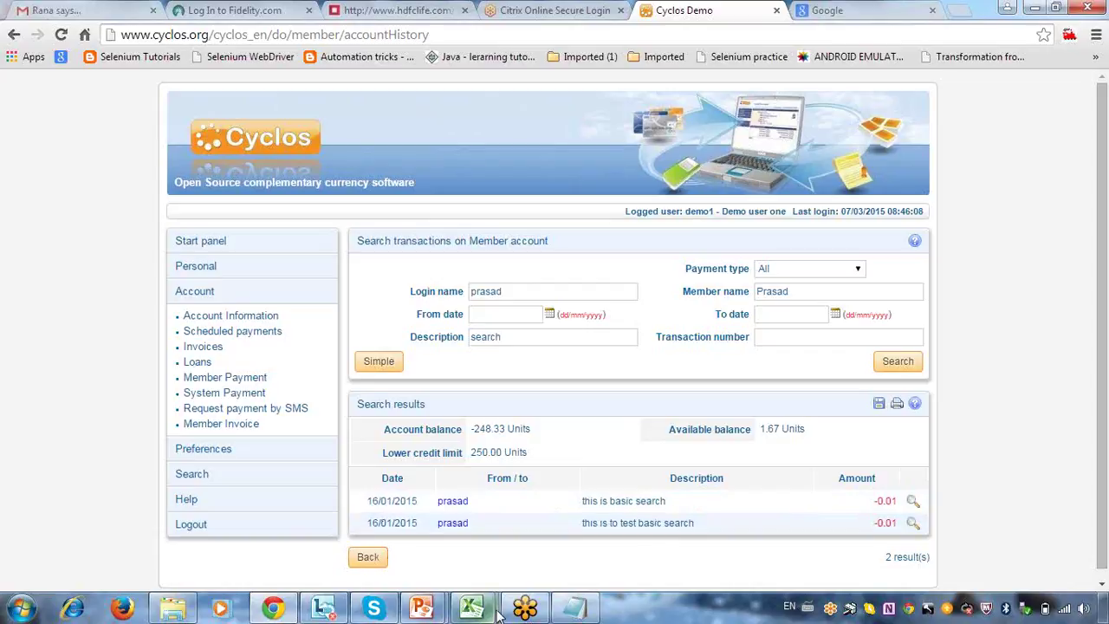
# - Select the Actual Result cell I7 for test case AI_002
pyautogui.click(431, 521)
pyautogui.click(726, 406)
pyautogui.press('Right')
pyautogui.press('Right')
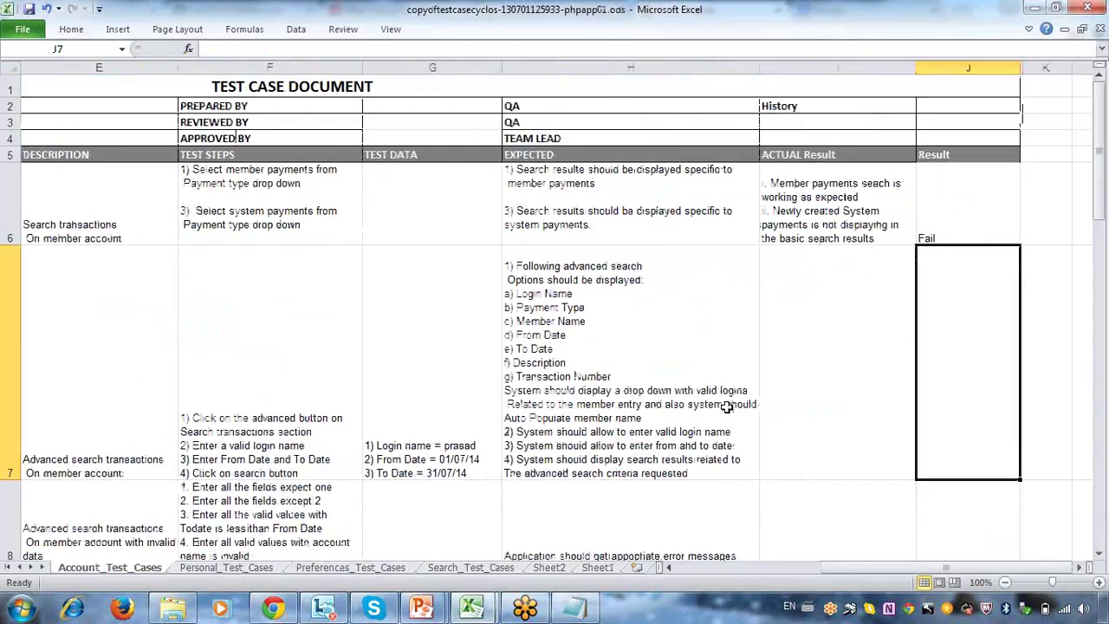
pyautogui.press('Left')
pyautogui.press('Right')
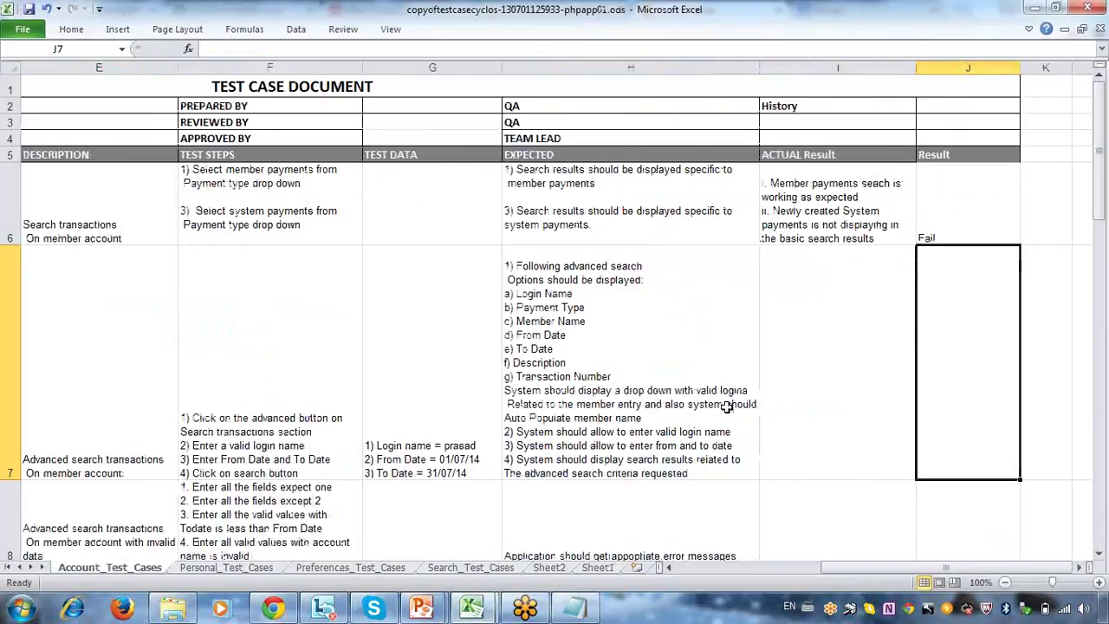
pyautogui.press('Right')
pyautogui.press('Right')
pyautogui.press('Right')
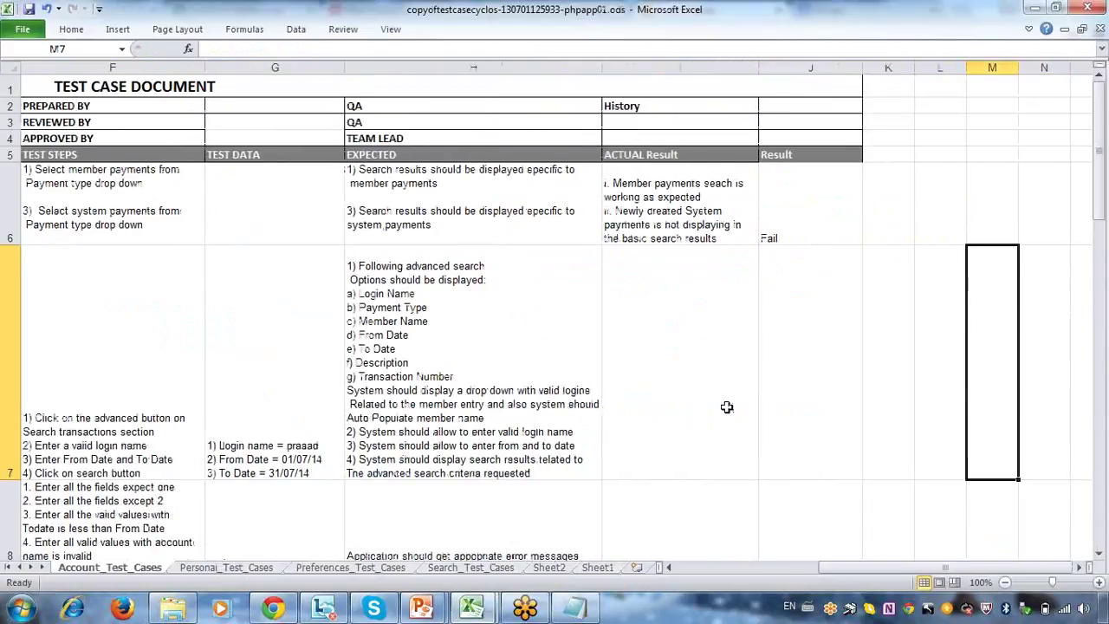
pyautogui.click(727, 407)
# - Enter 'Application is allowing for future date search' in I7
pyautogui.write('ex')
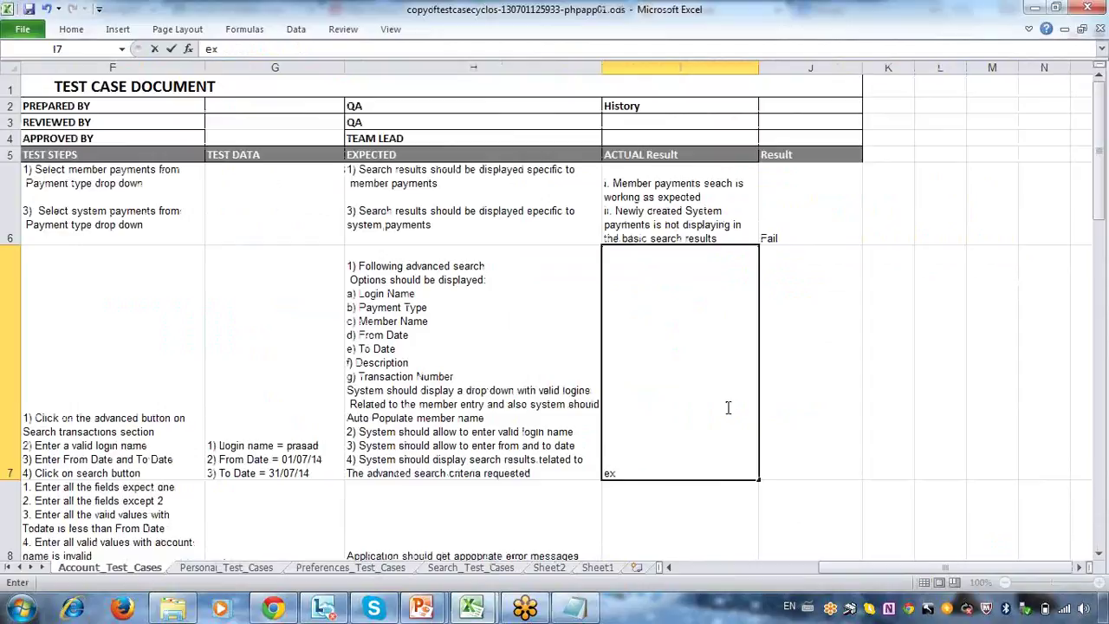
pyautogui.write('cept date')
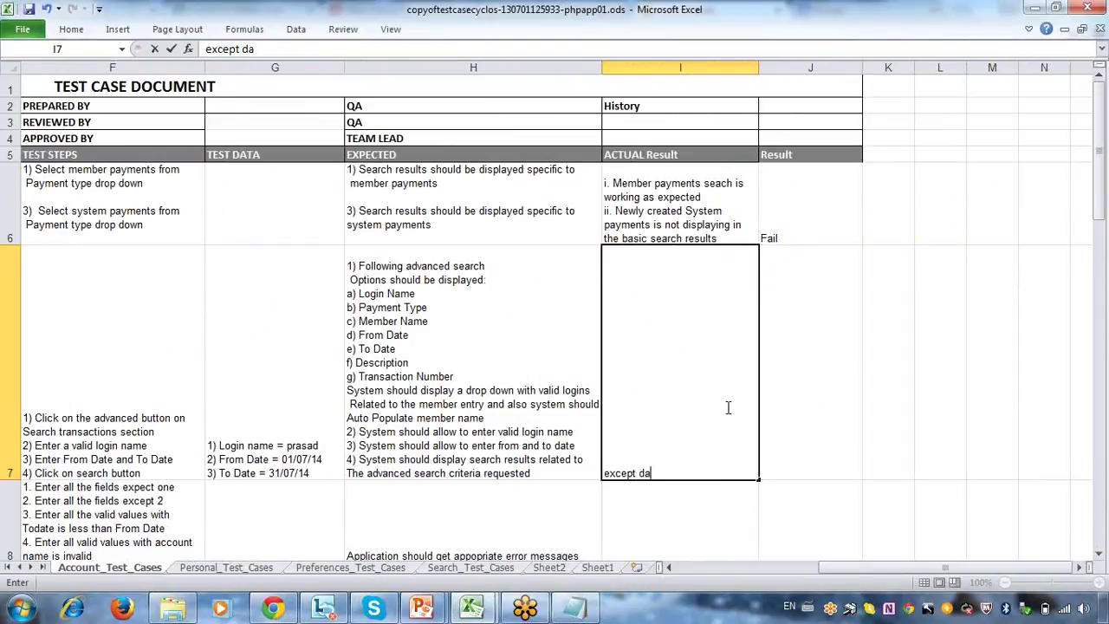
pyautogui.press('BackSpace')
pyautogui.press('BackSpace')
pyautogui.press('BackSpace')
pyautogui.press('BackSpace')
pyautogui.press('BackSpace')
pyautogui.press('BackSpace')
pyautogui.press('BackSpace')
pyautogui.press('BackSpace')
pyautogui.press('BackSpace')
pyautogui.press('BackSpace')
pyautogui.press('BackSpace')
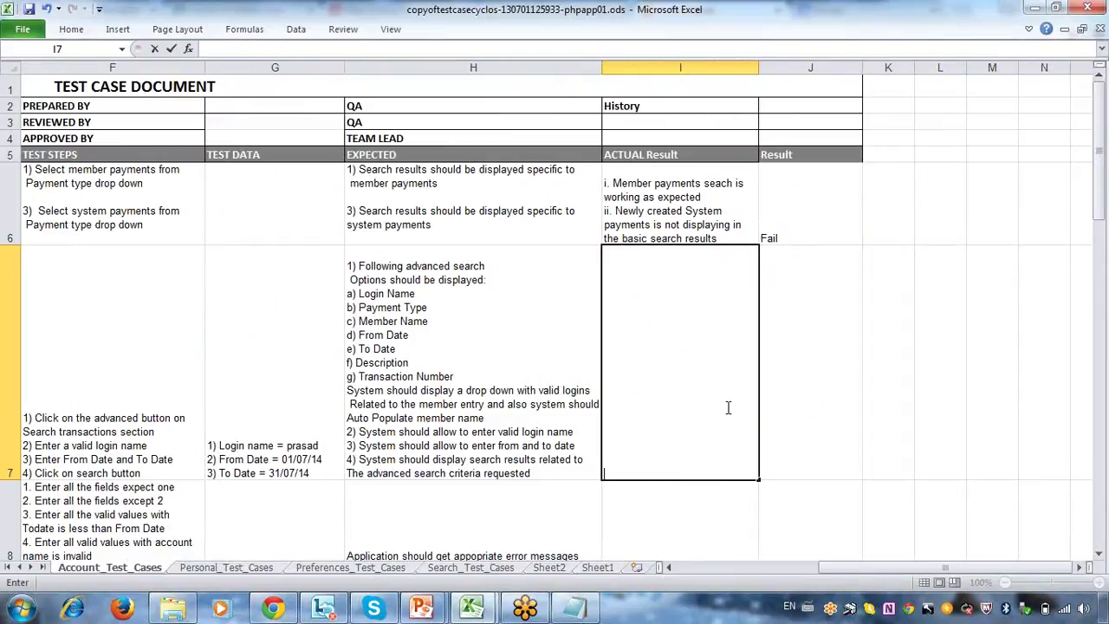
pyautogui.write('i. Member payments seach is working as expected ii. Newly created System payments is not displaying in the basic search results')
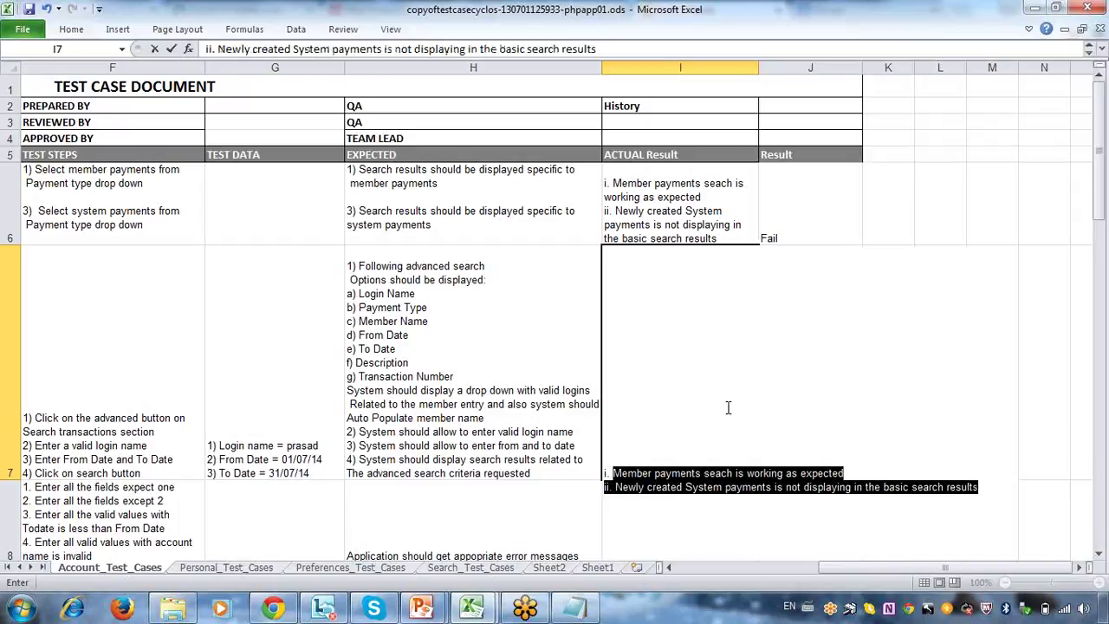
pyautogui.write('Application is')
pyautogui.write(' alll')
pyautogui.press('BackSpace')
pyautogui.write('owin')
pyautogui.press('BackSpace')
pyautogui.press('BackSpace')
pyautogui.press('BackSpace')
pyautogui.press('BackSpace')
pyautogui.write('owing')
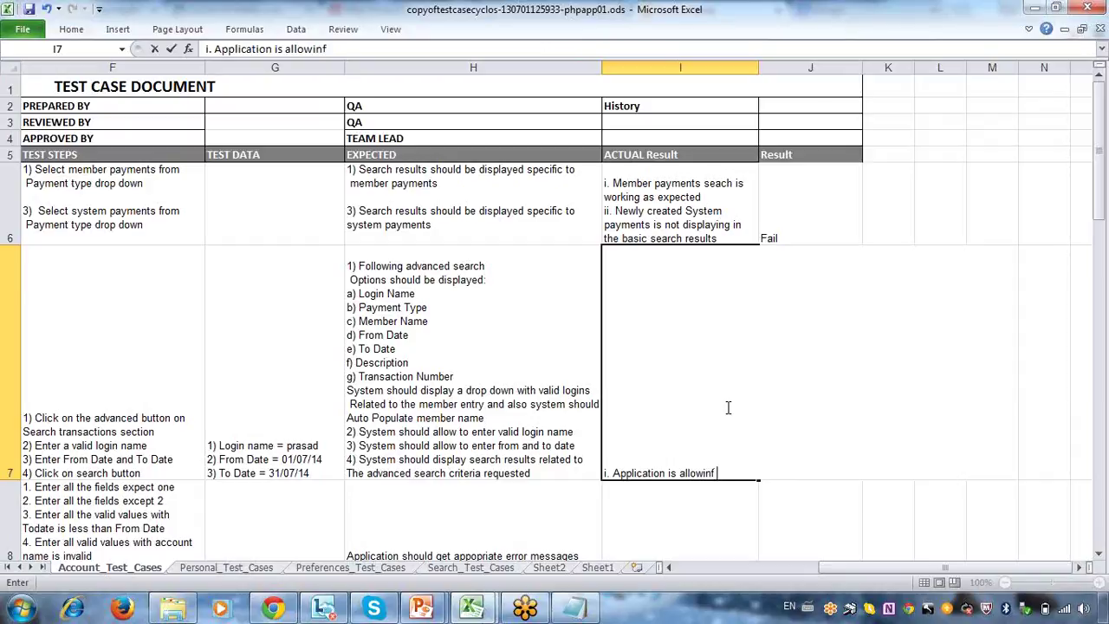
pyautogui.write(' for future date ser')
pyautogui.press('BackSpace')
pyautogui.write('ac')
pyautogui.press('BackSpace')
pyautogui.write('rch')
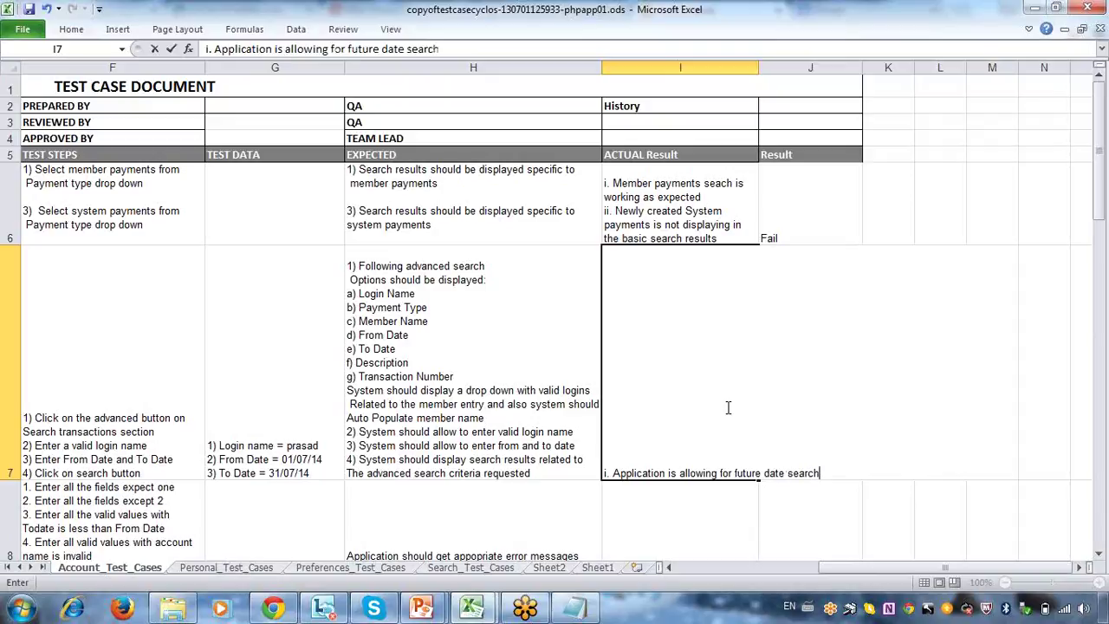
pyautogui.hotkey('ctrl', 'Return')
pyautogui.hotkey('alt', 'f')
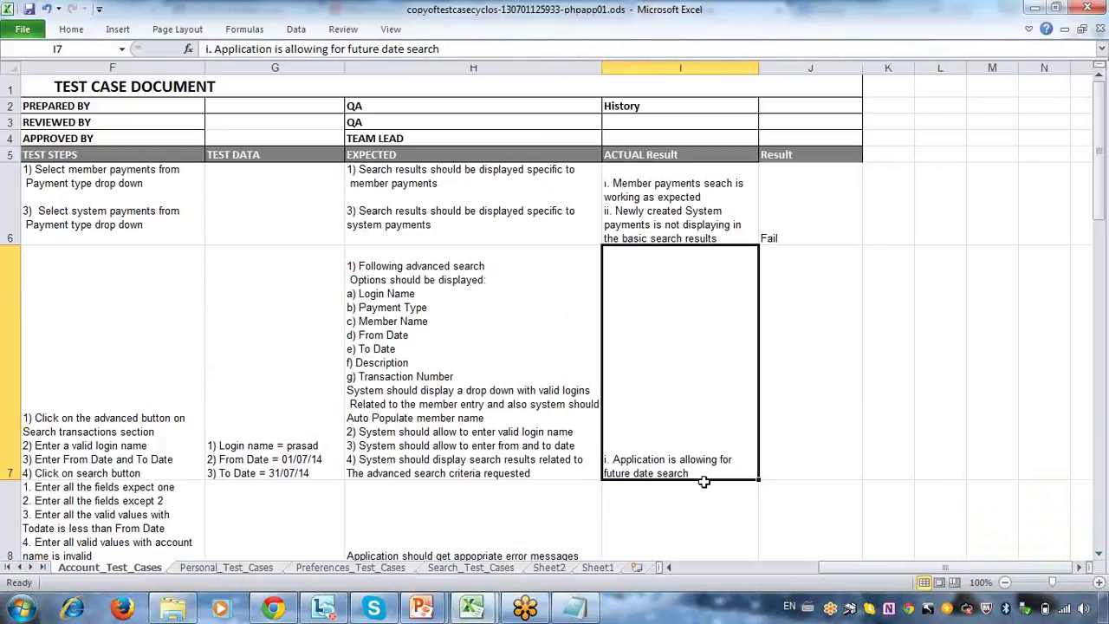
# - Add a second I7 line: 'Application is allowing from date is more than to date'
pyautogui.doubleClick(715, 472)
pyautogui.hotkey('alt', 'Return')
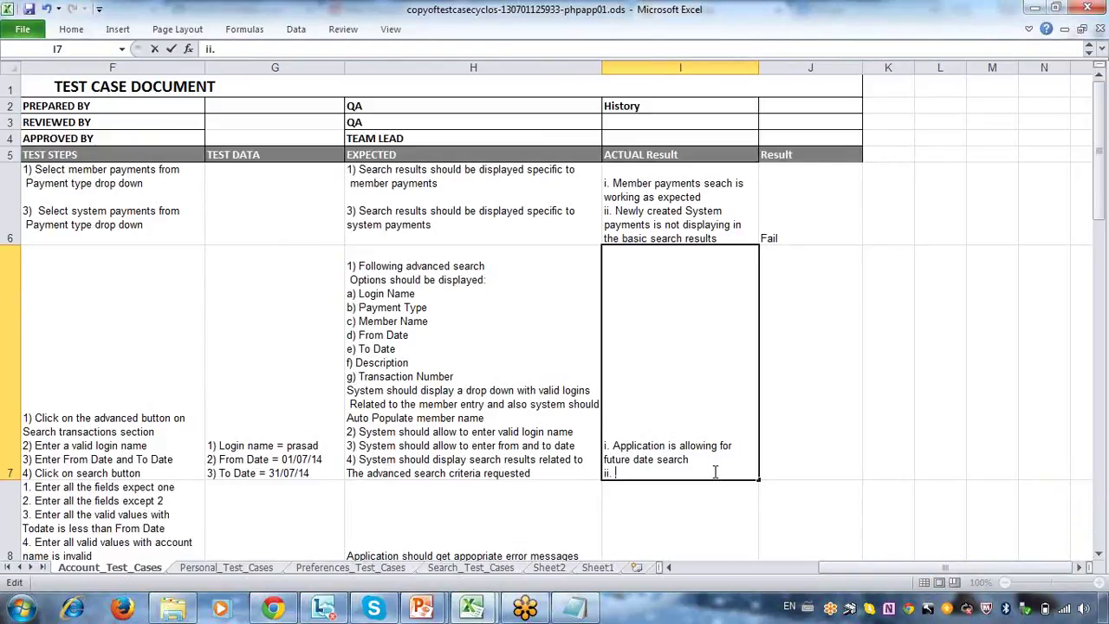
pyautogui.press('BackSpace')
pyautogui.write('Applica')
pyautogui.write('tion is allowi')
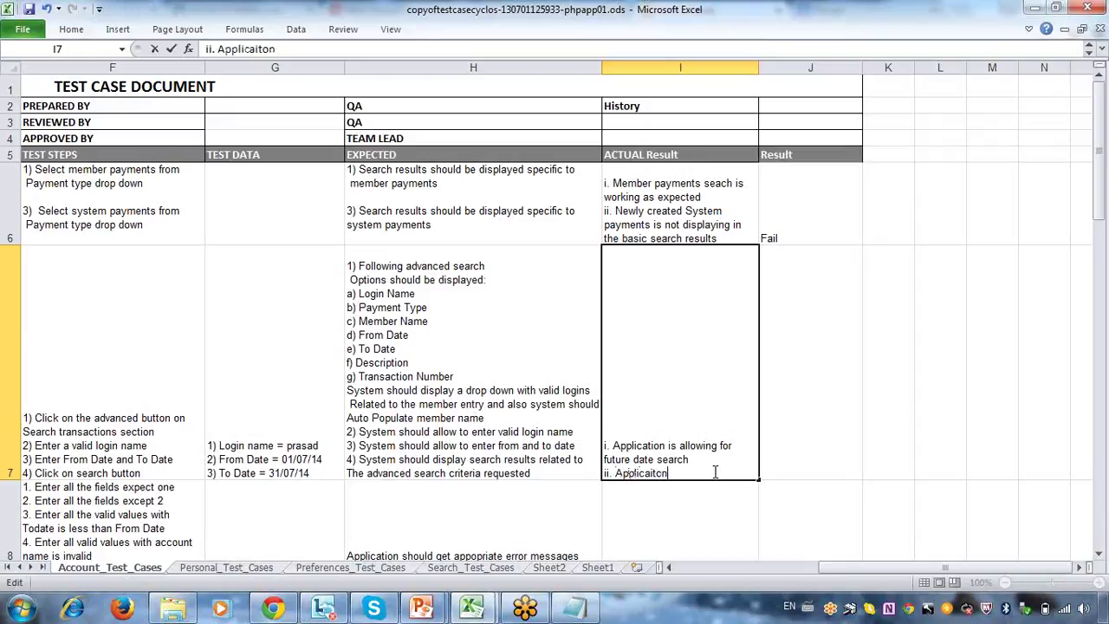
pyautogui.write('ng')
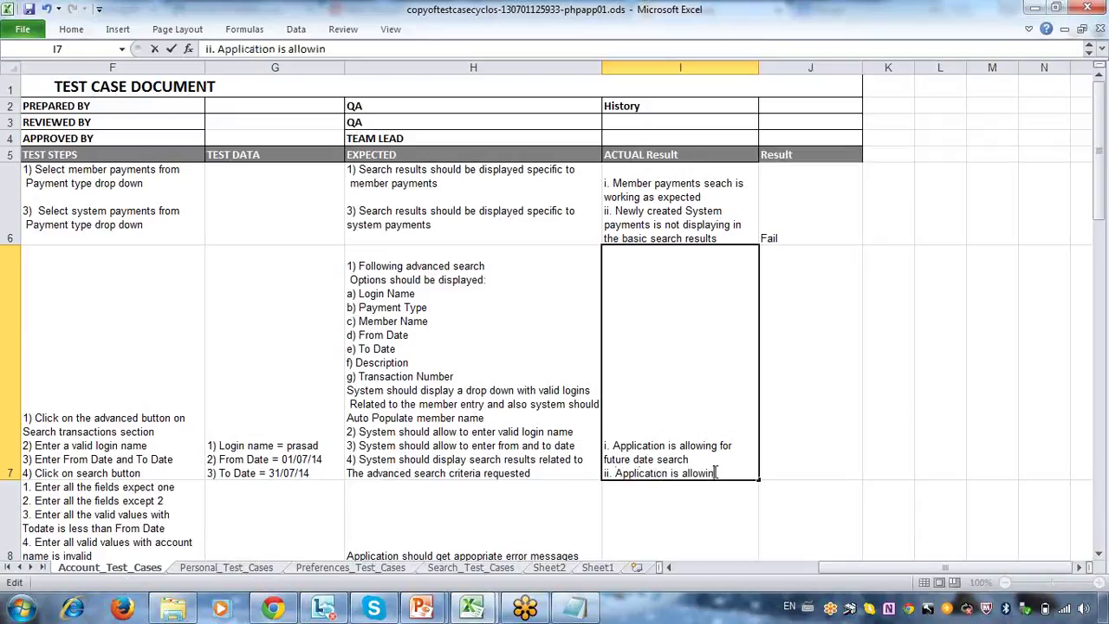
pyautogui.write(' from date is more than to date')
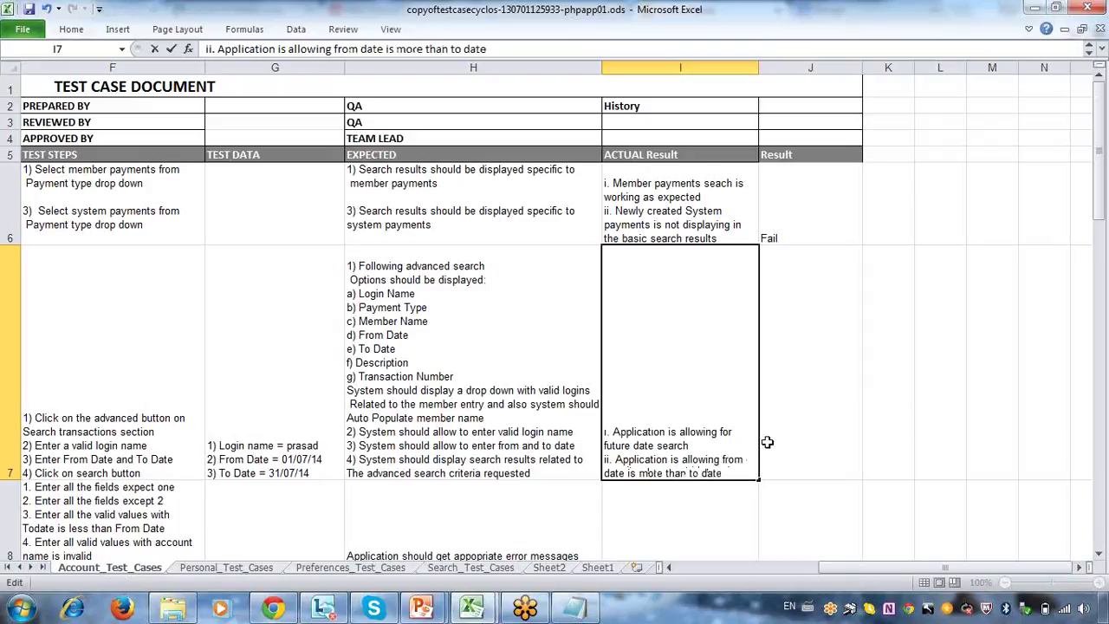
pyautogui.click(787, 431)
# - Set AI_002's Result in J7 to Fail and return to the sheet's top
pyautogui.hotkey('ctrl', 'f')
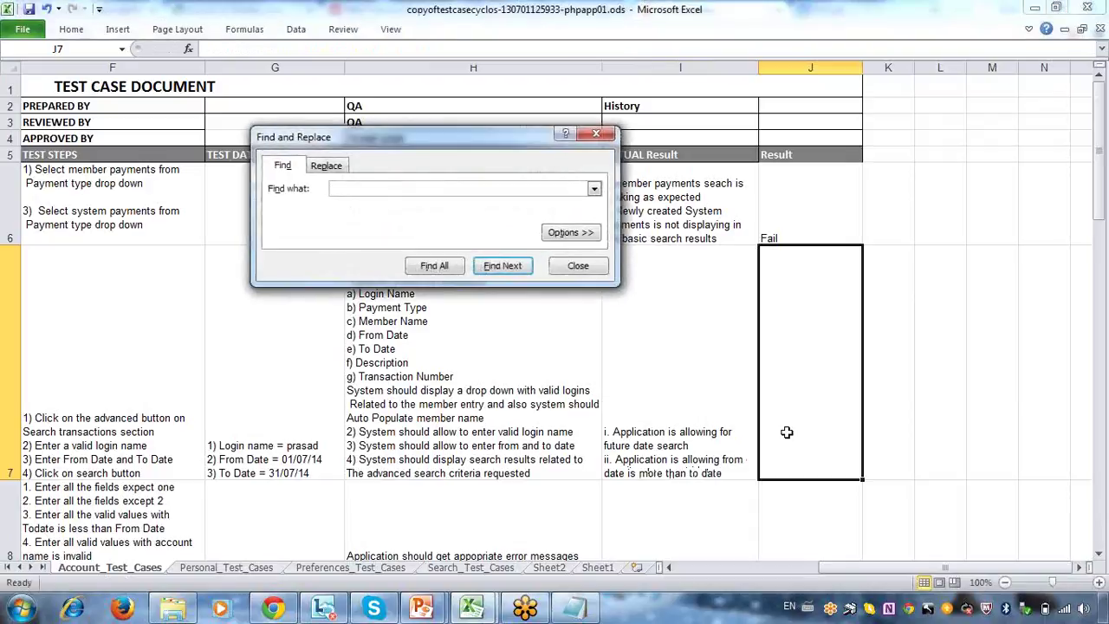
pyautogui.click(578, 265)
pyautogui.write('F')
pyautogui.click(440, 312)
pyautogui.press('Left')
pyautogui.press('Home')
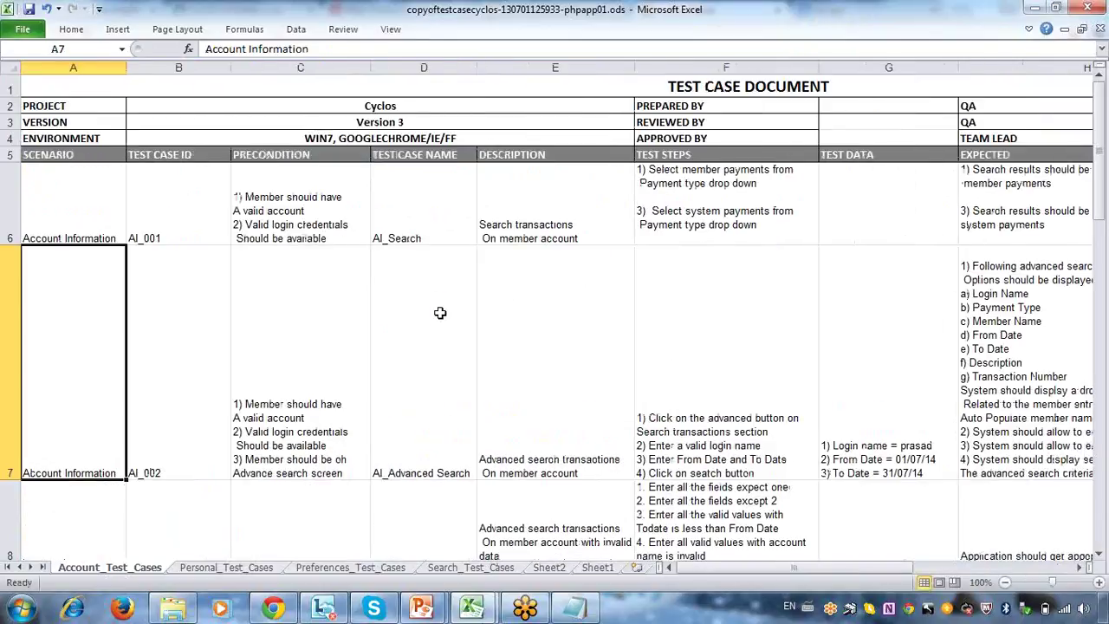
pyautogui.press('Down')
pyautogui.press('Down')
pyautogui.press('Up')
pyautogui.press('Up')
pyautogui.hotkey('ctrl', 'Home')
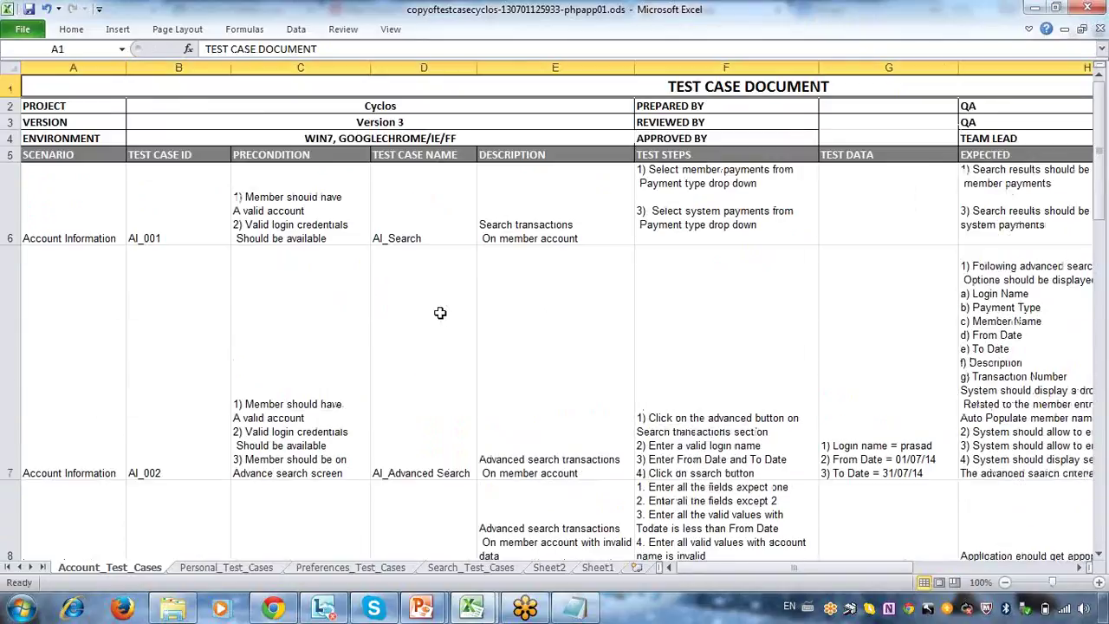